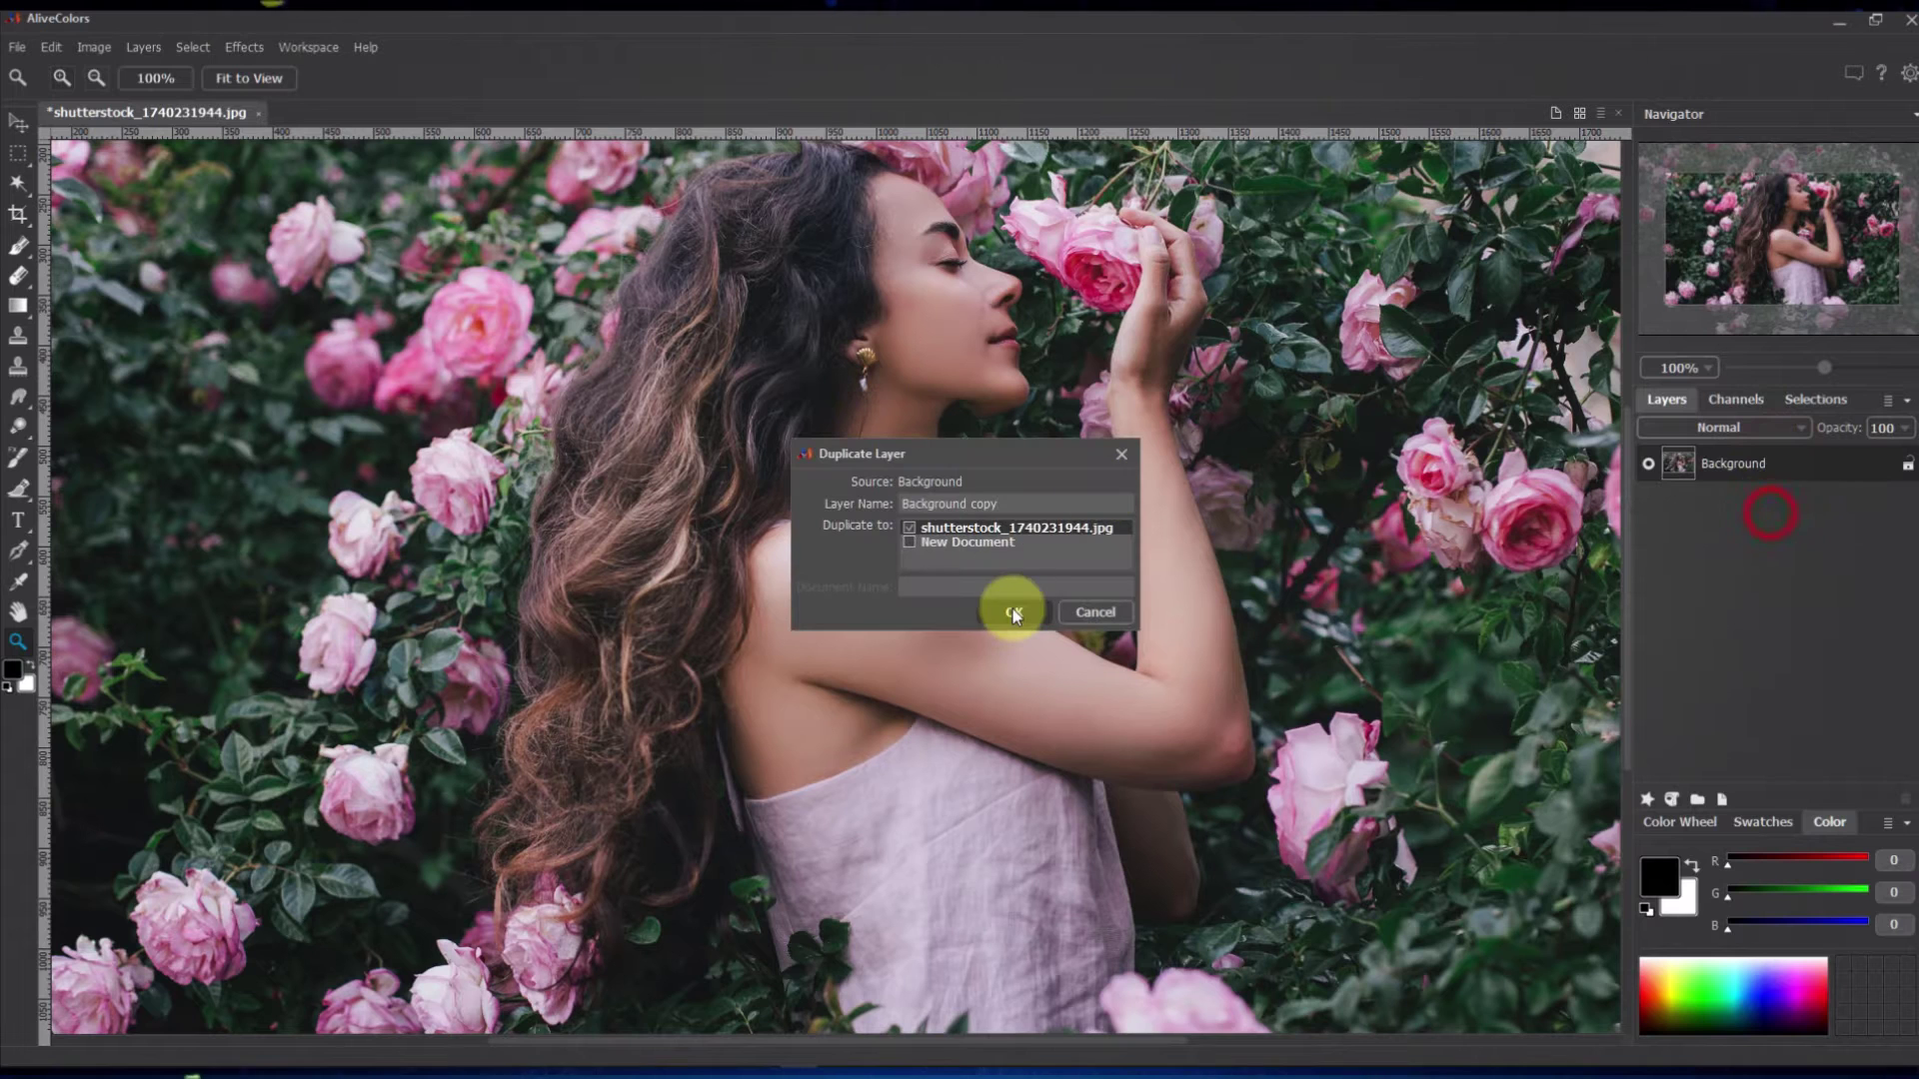
Duplicate the Background layer to make three copies of the rose garden photo stacked above it
click(1016, 609)
right_click(1747, 454)
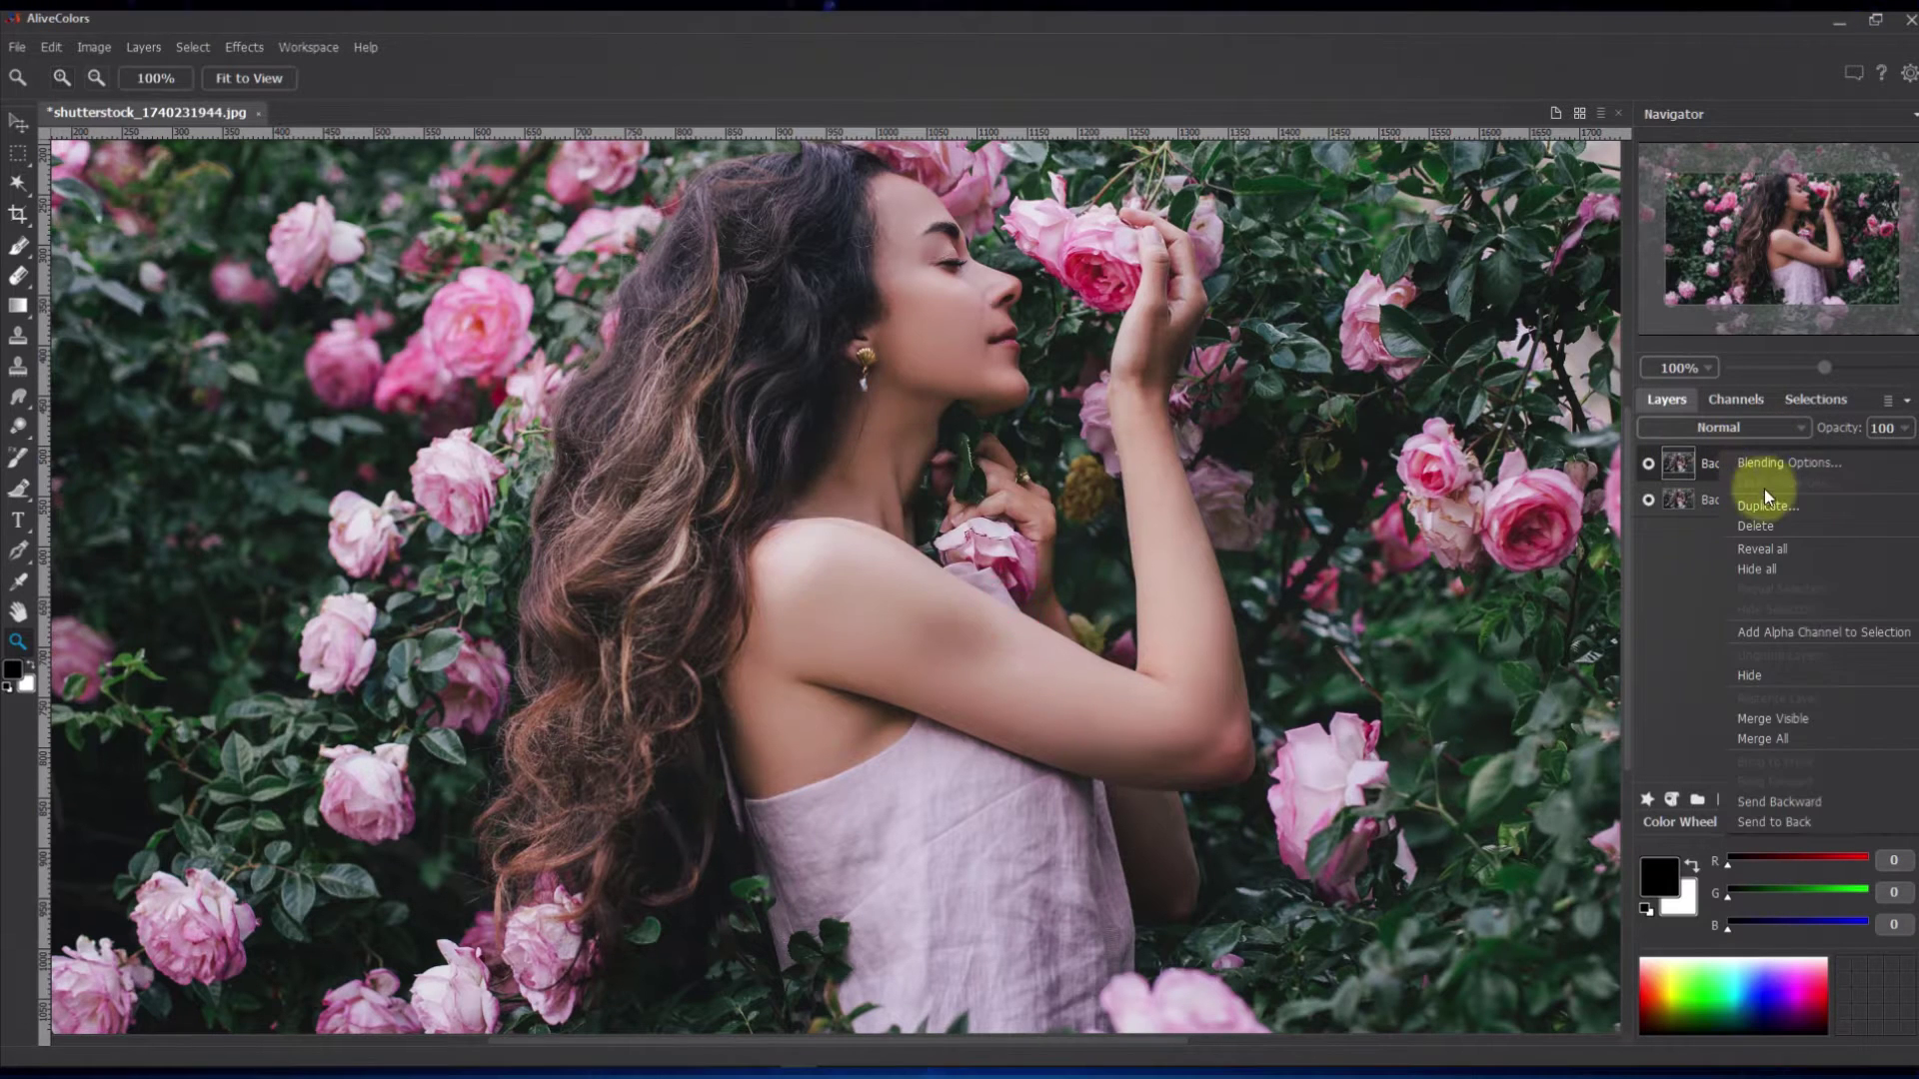
click(1765, 491)
click(1053, 620)
right_click(1743, 468)
click(1745, 531)
click(1016, 616)
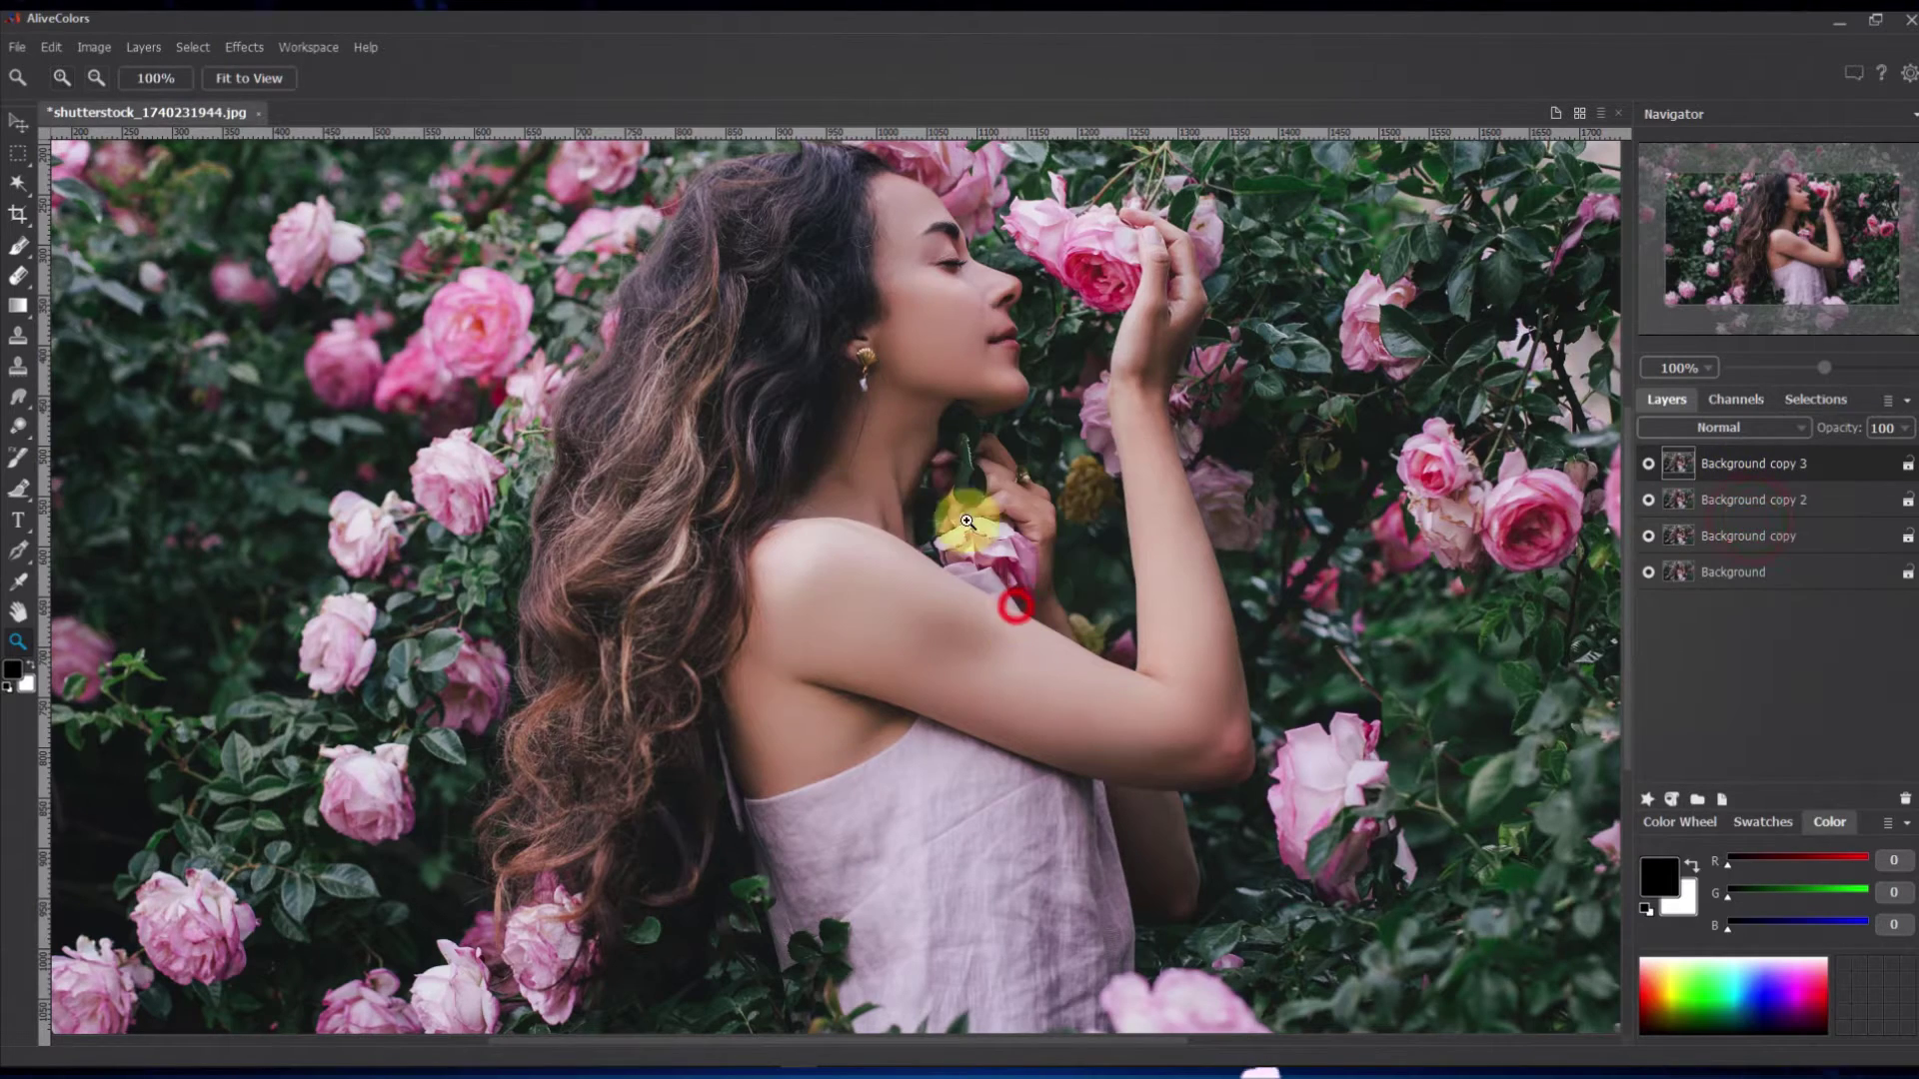
Rename the lowest copy, directly above the Background layer, as Sketch
click(1763, 534)
double_click(1763, 534)
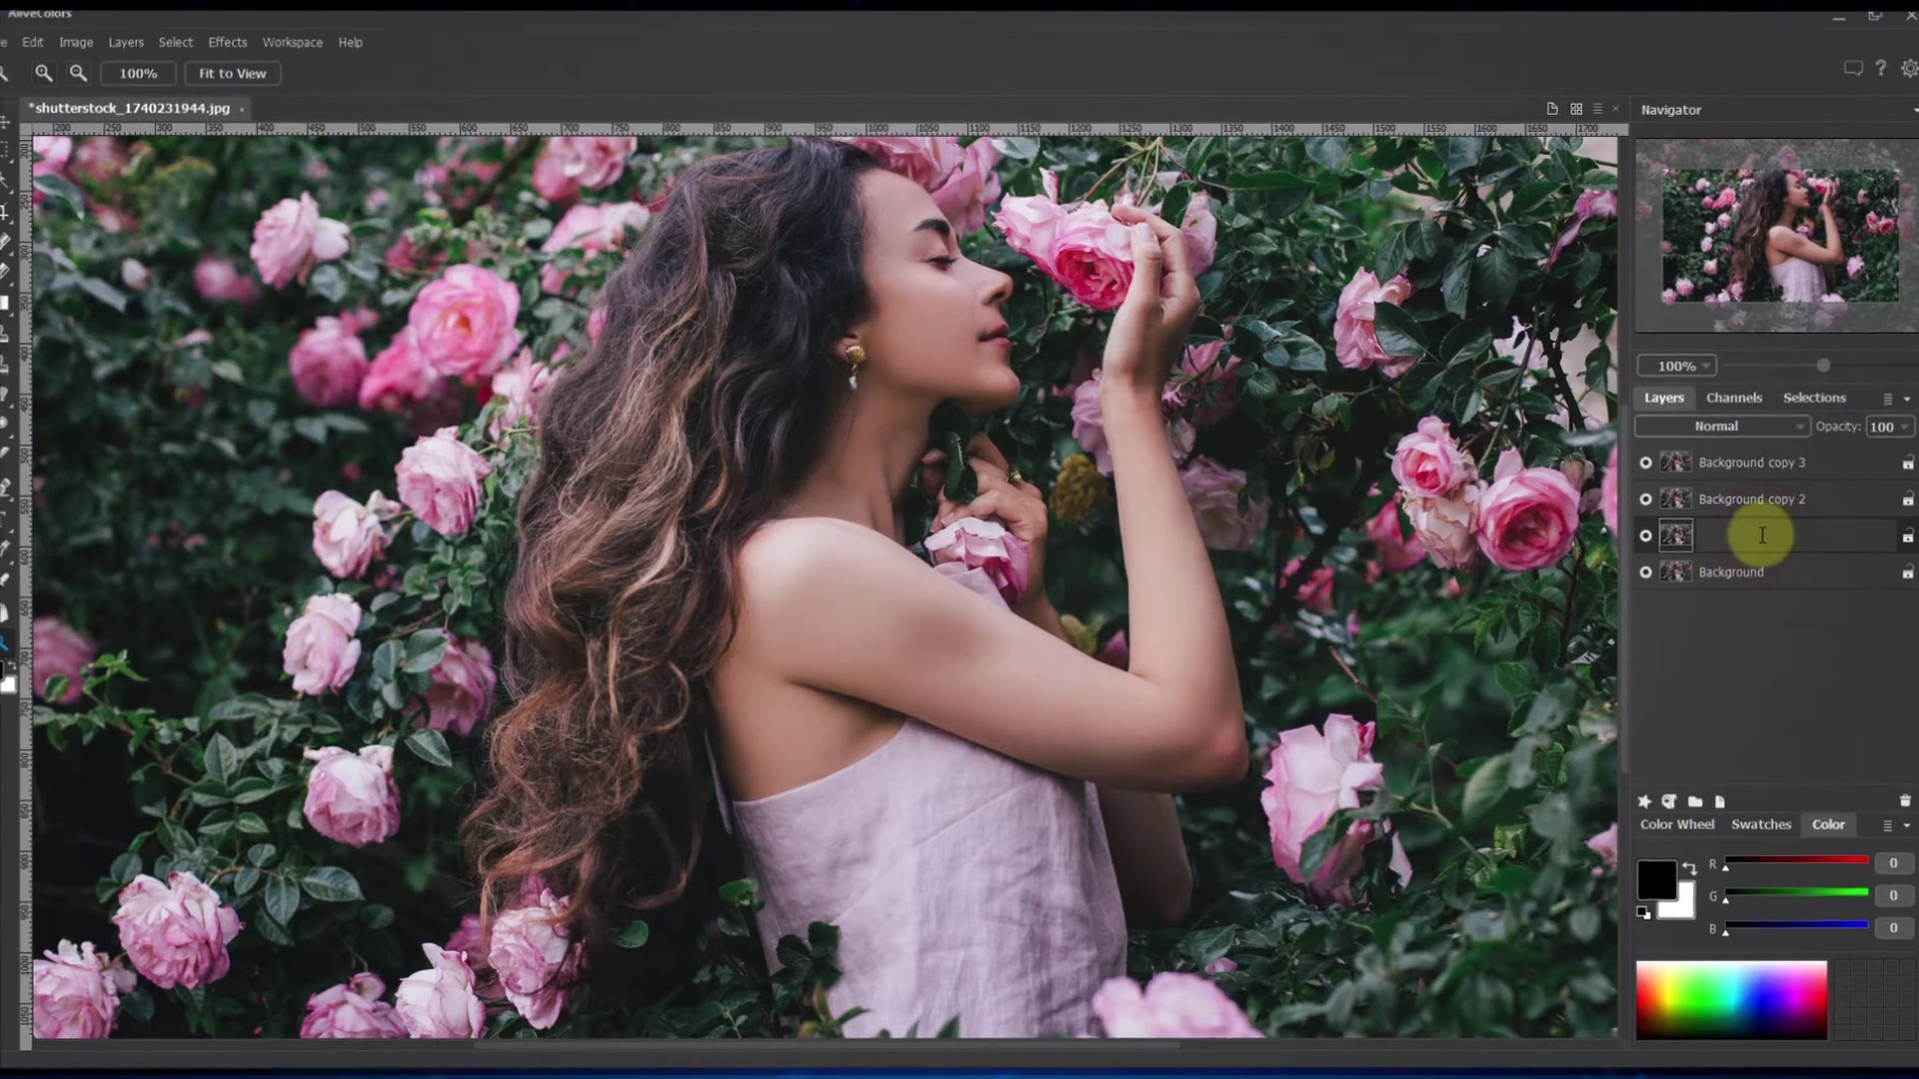
text(Sketch)
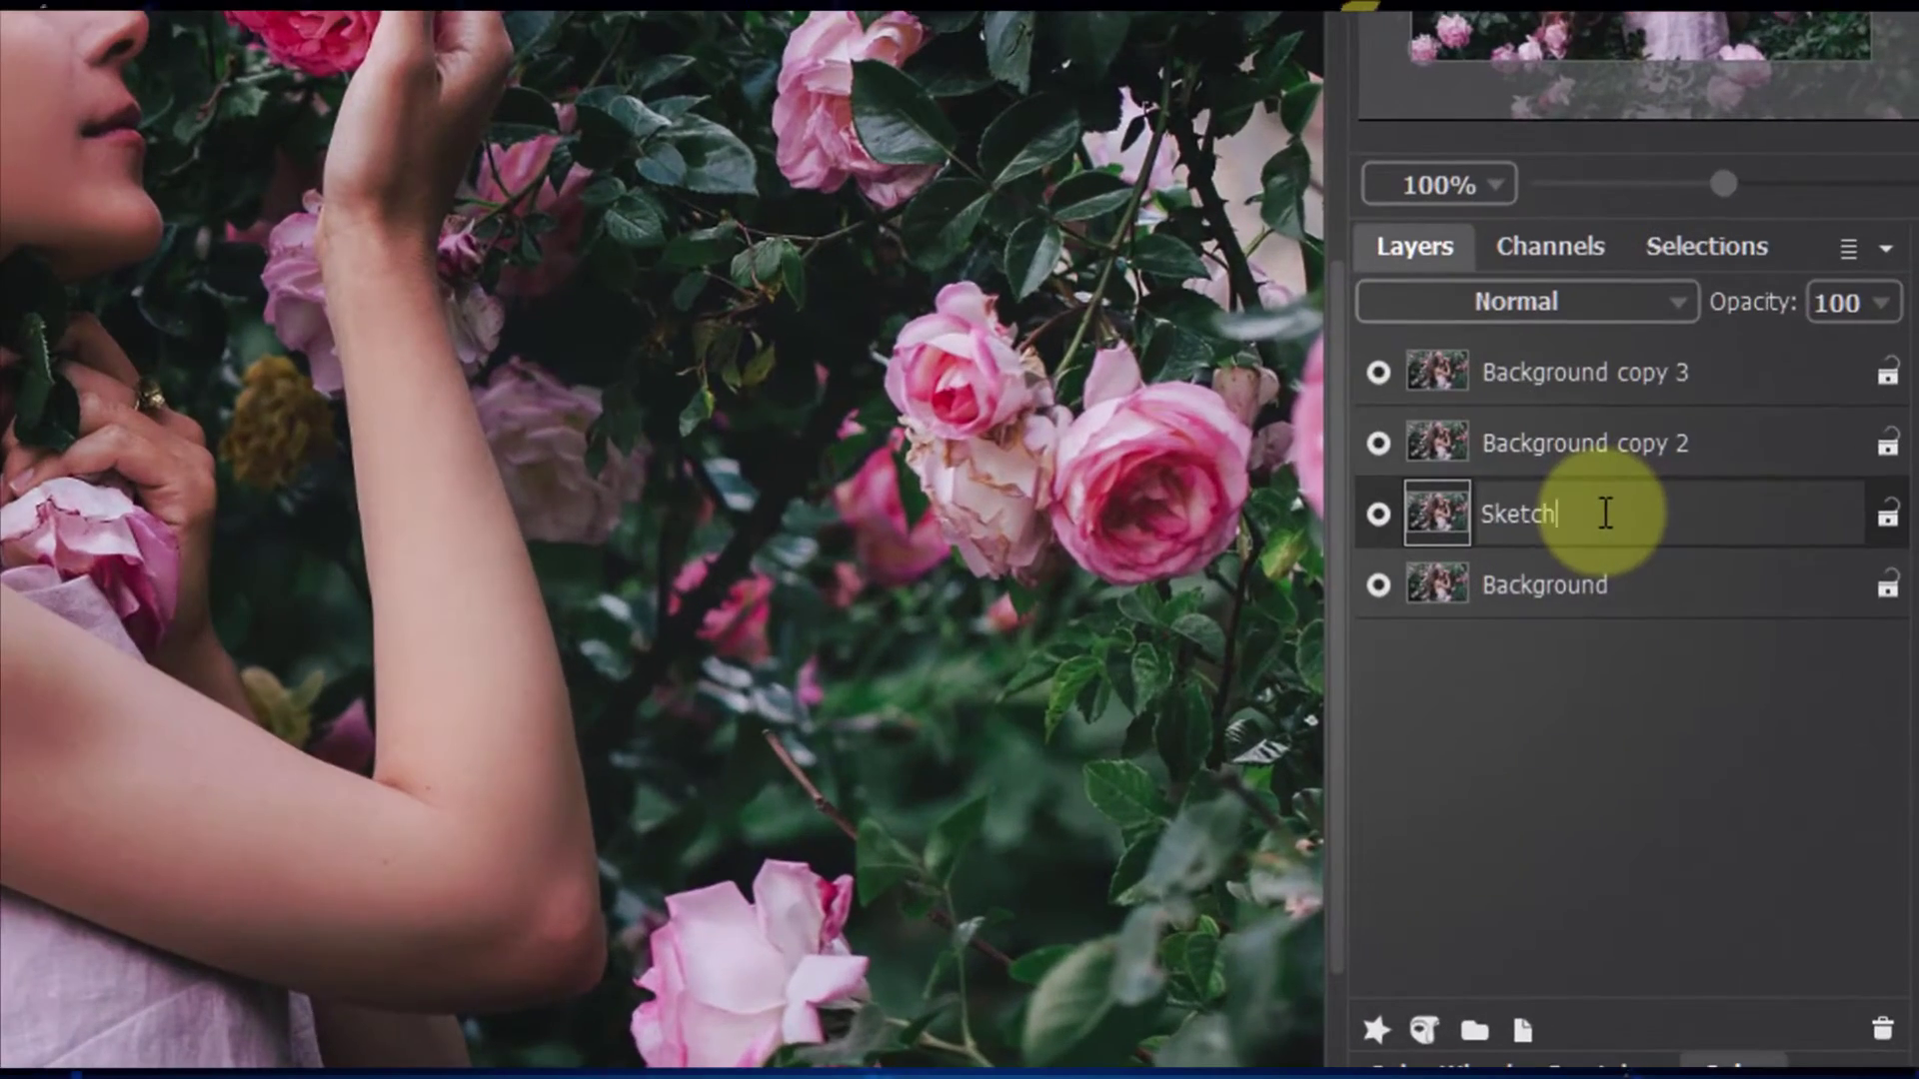
key(Return)
Rename the copy directly above Sketch as AirBrush and the topmost copy as Neon
double_click(1545, 433)
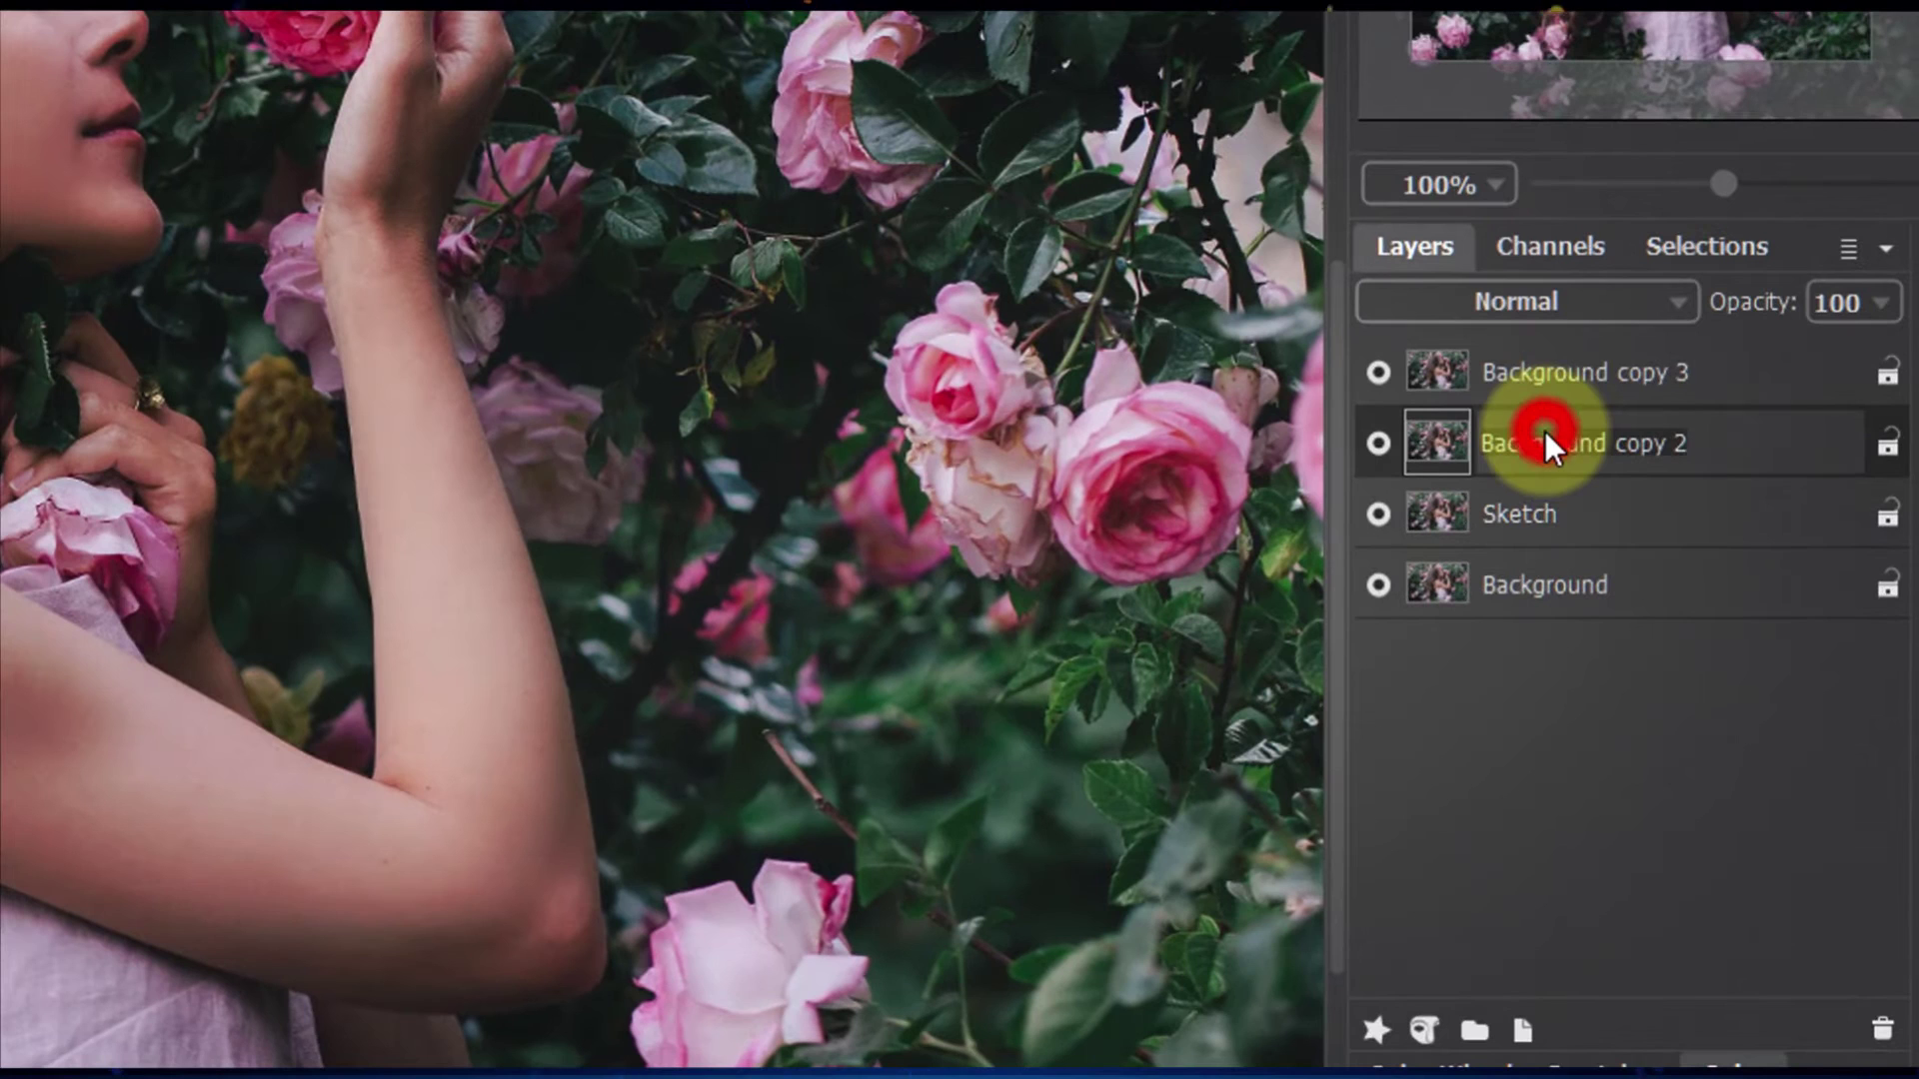
key(ctrl+a)
text(AlrBrush)
key(Return)
double_click(1604, 372)
key(ctrl+a)
text(Neon)
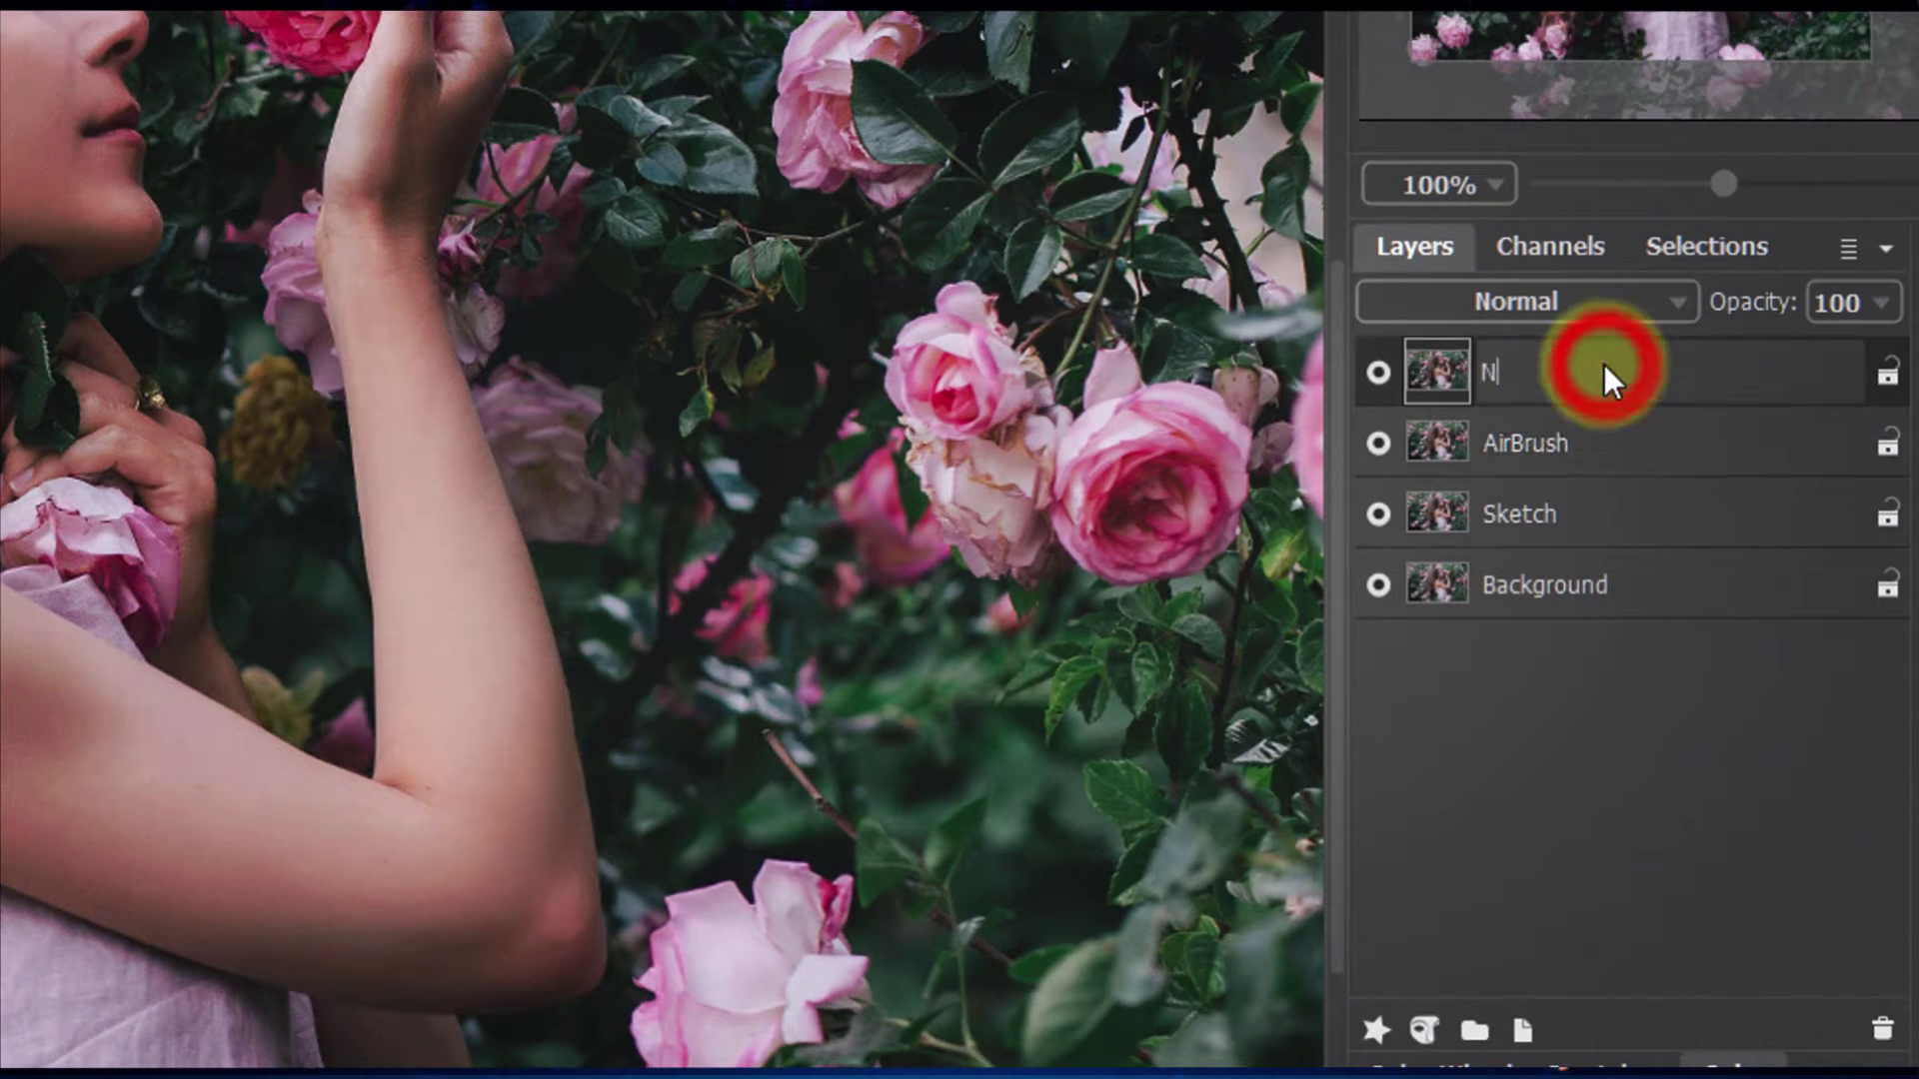
key(Return)
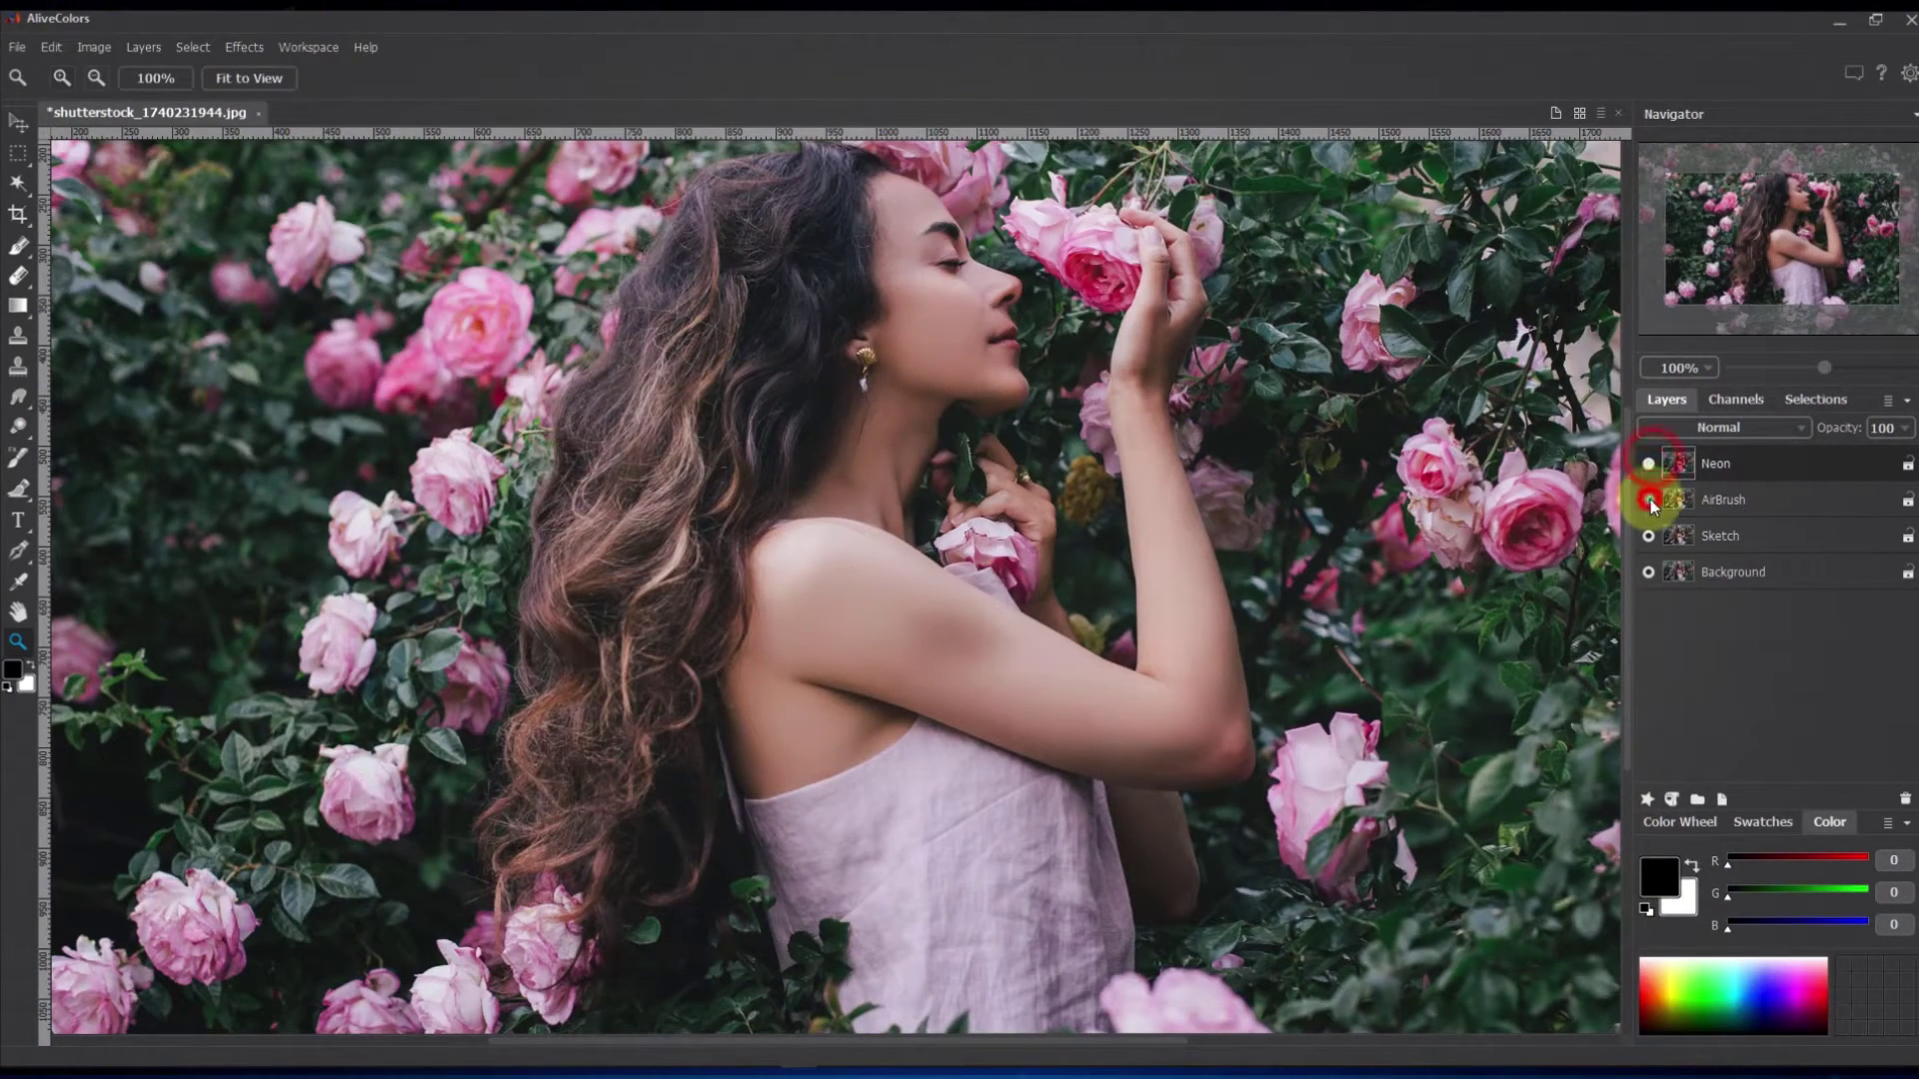
With the Neon and AirBrush layers hidden, open the AKVIS Sketch effect on the Sketch layer
click(1770, 537)
click(240, 47)
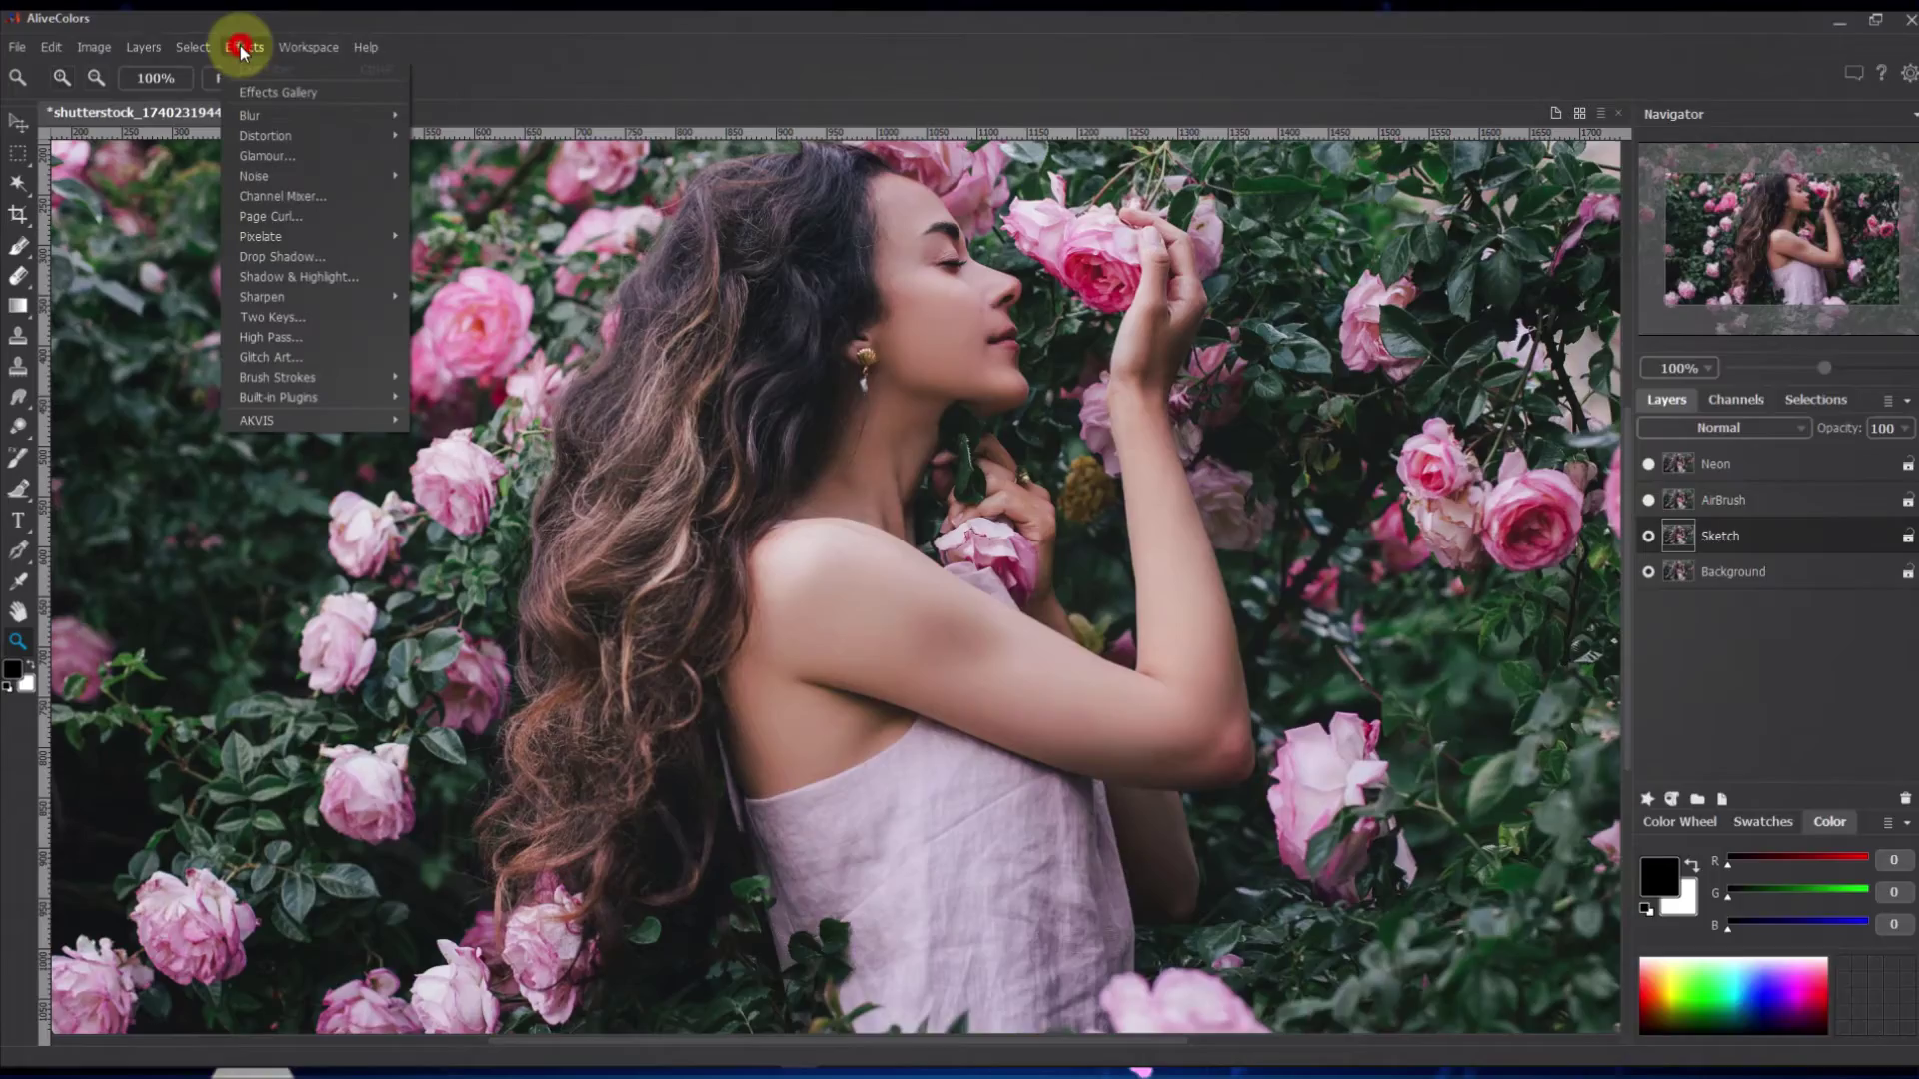
mouse_move(401, 422)
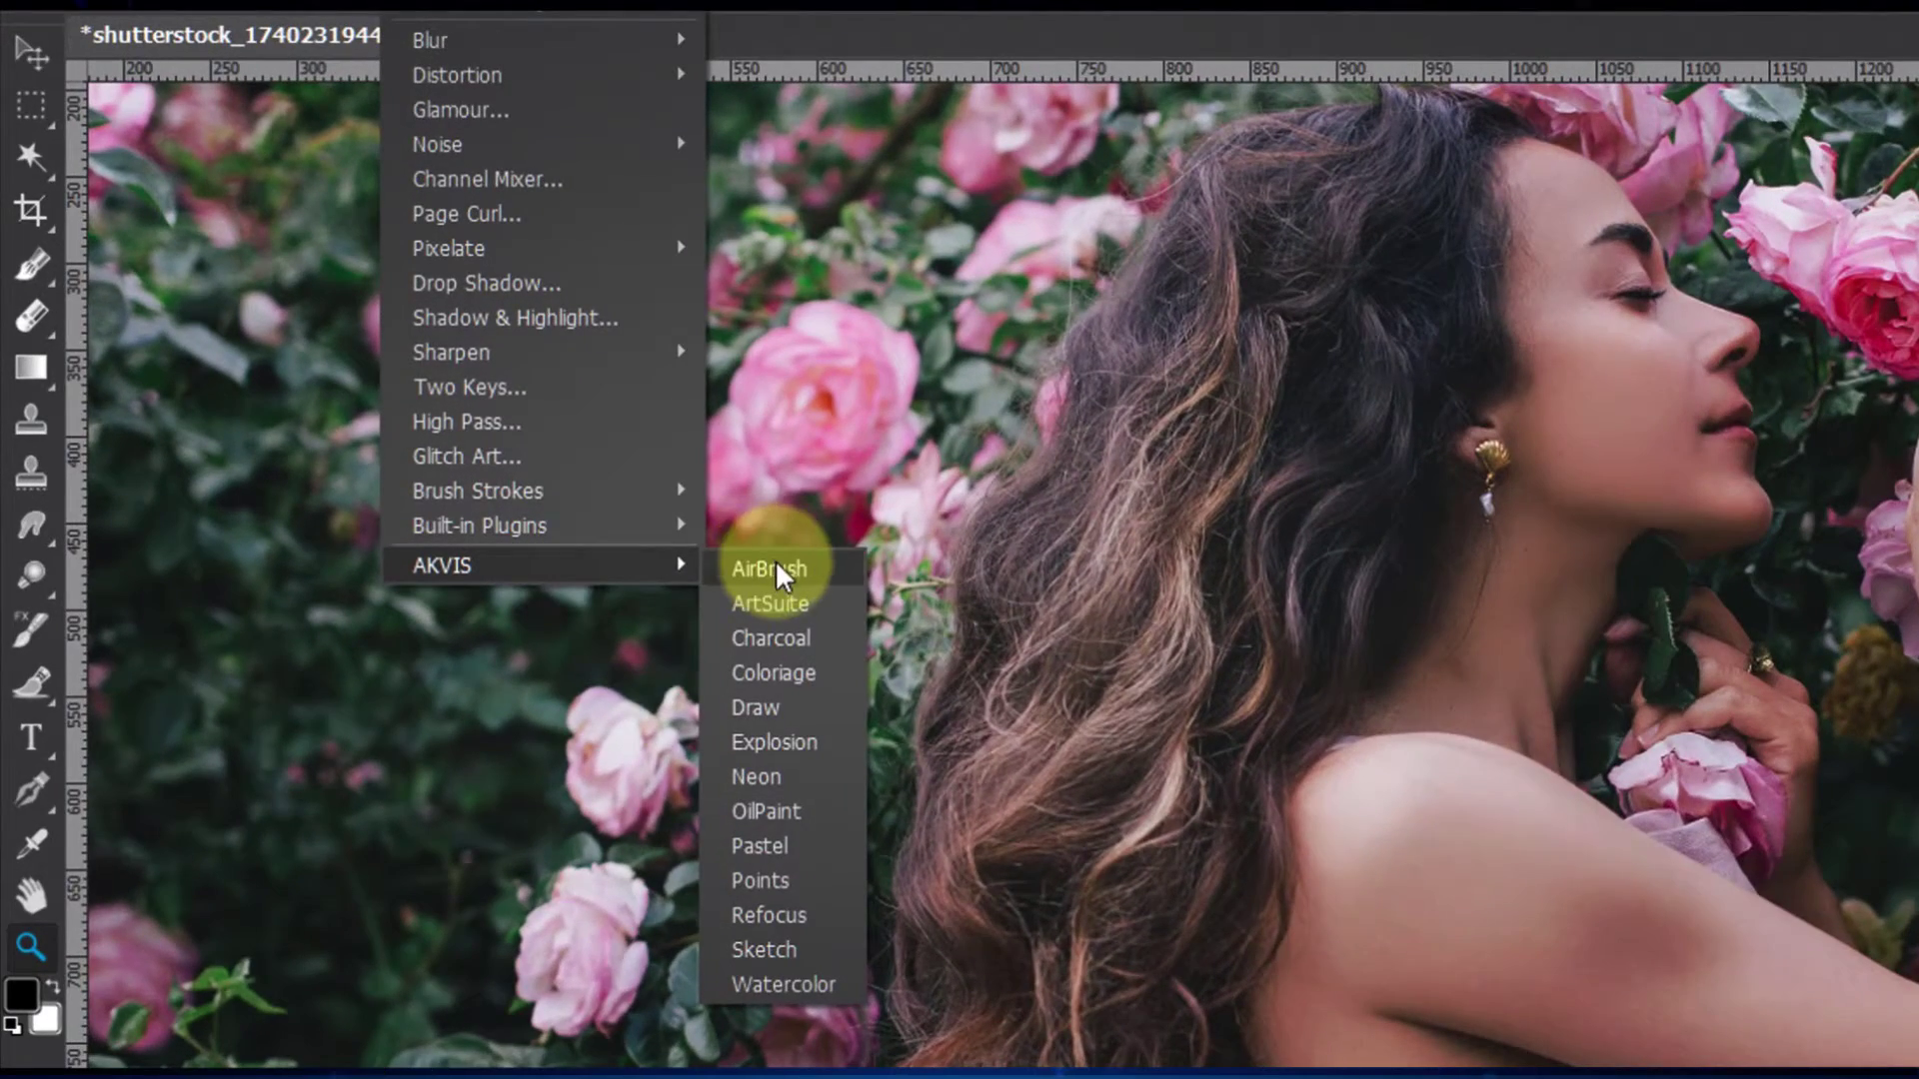
click(765, 949)
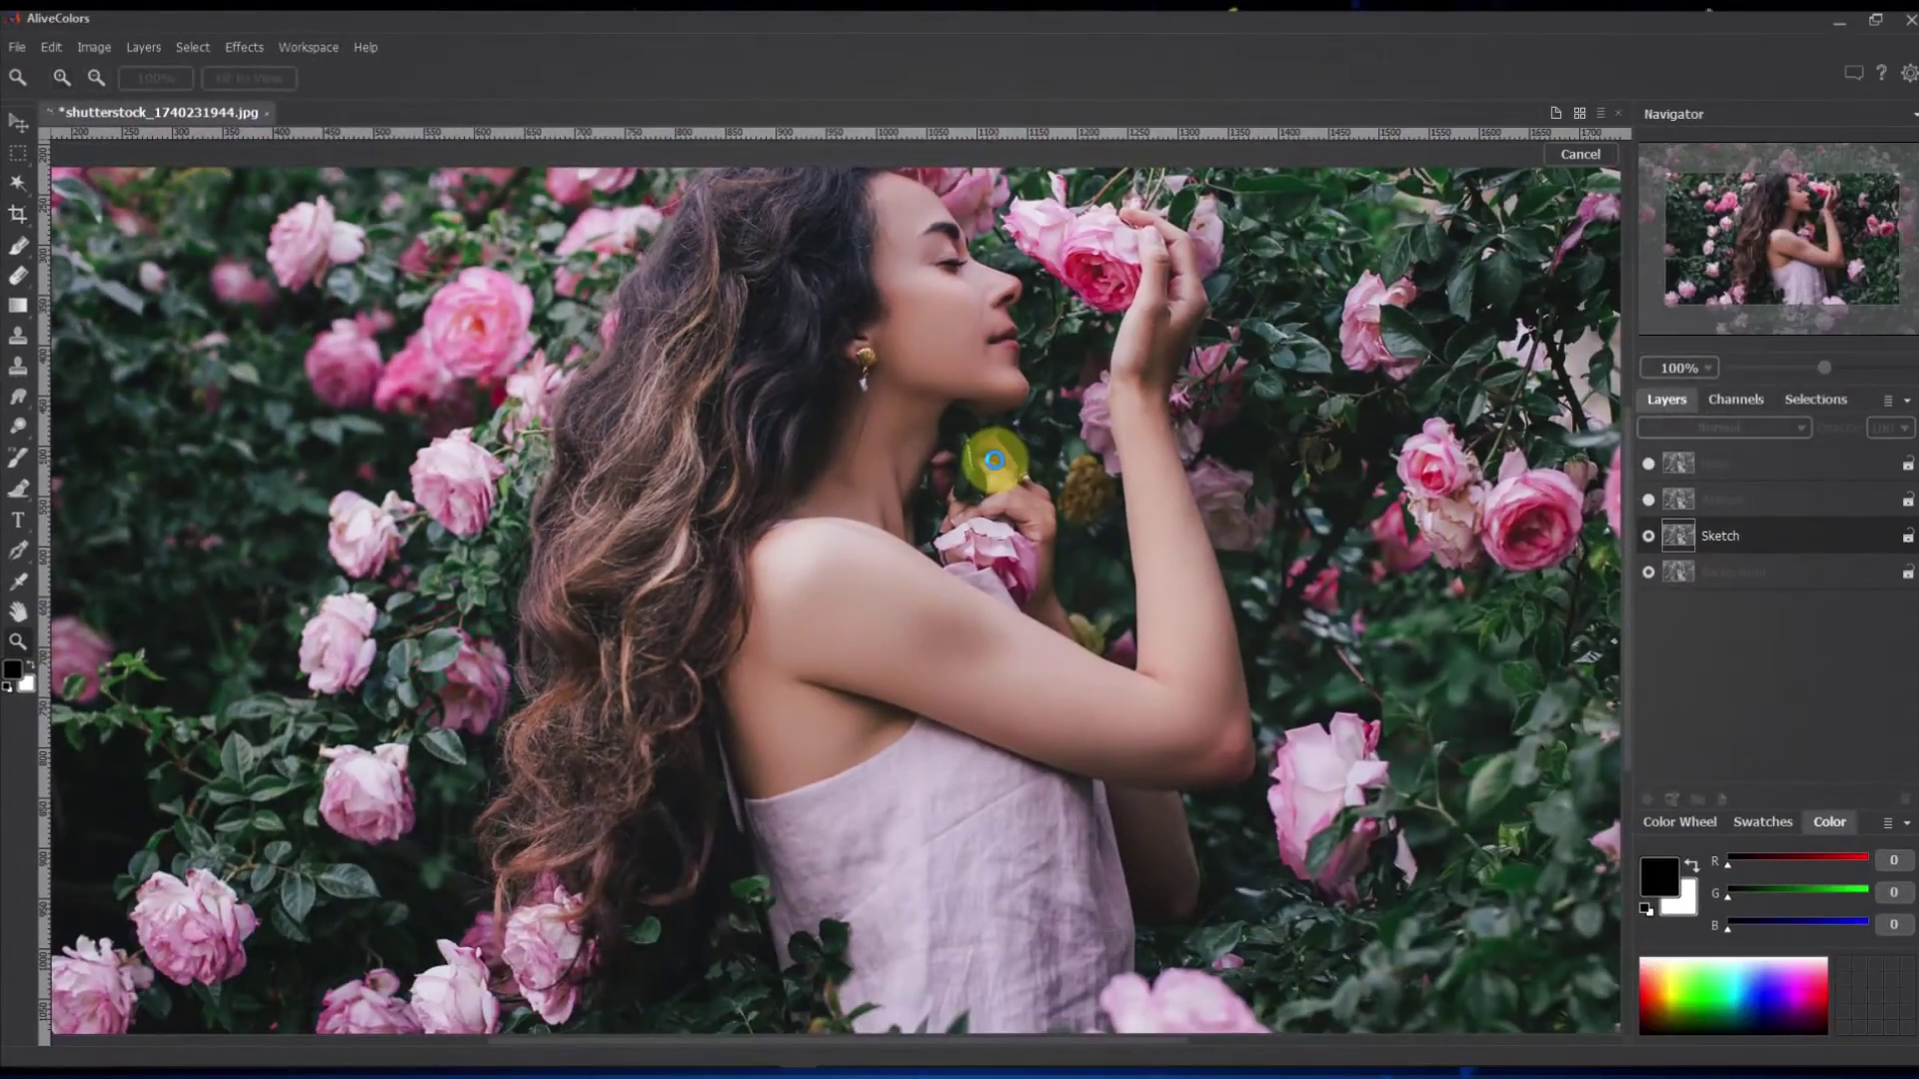
scroll(868, 511, up, 2)
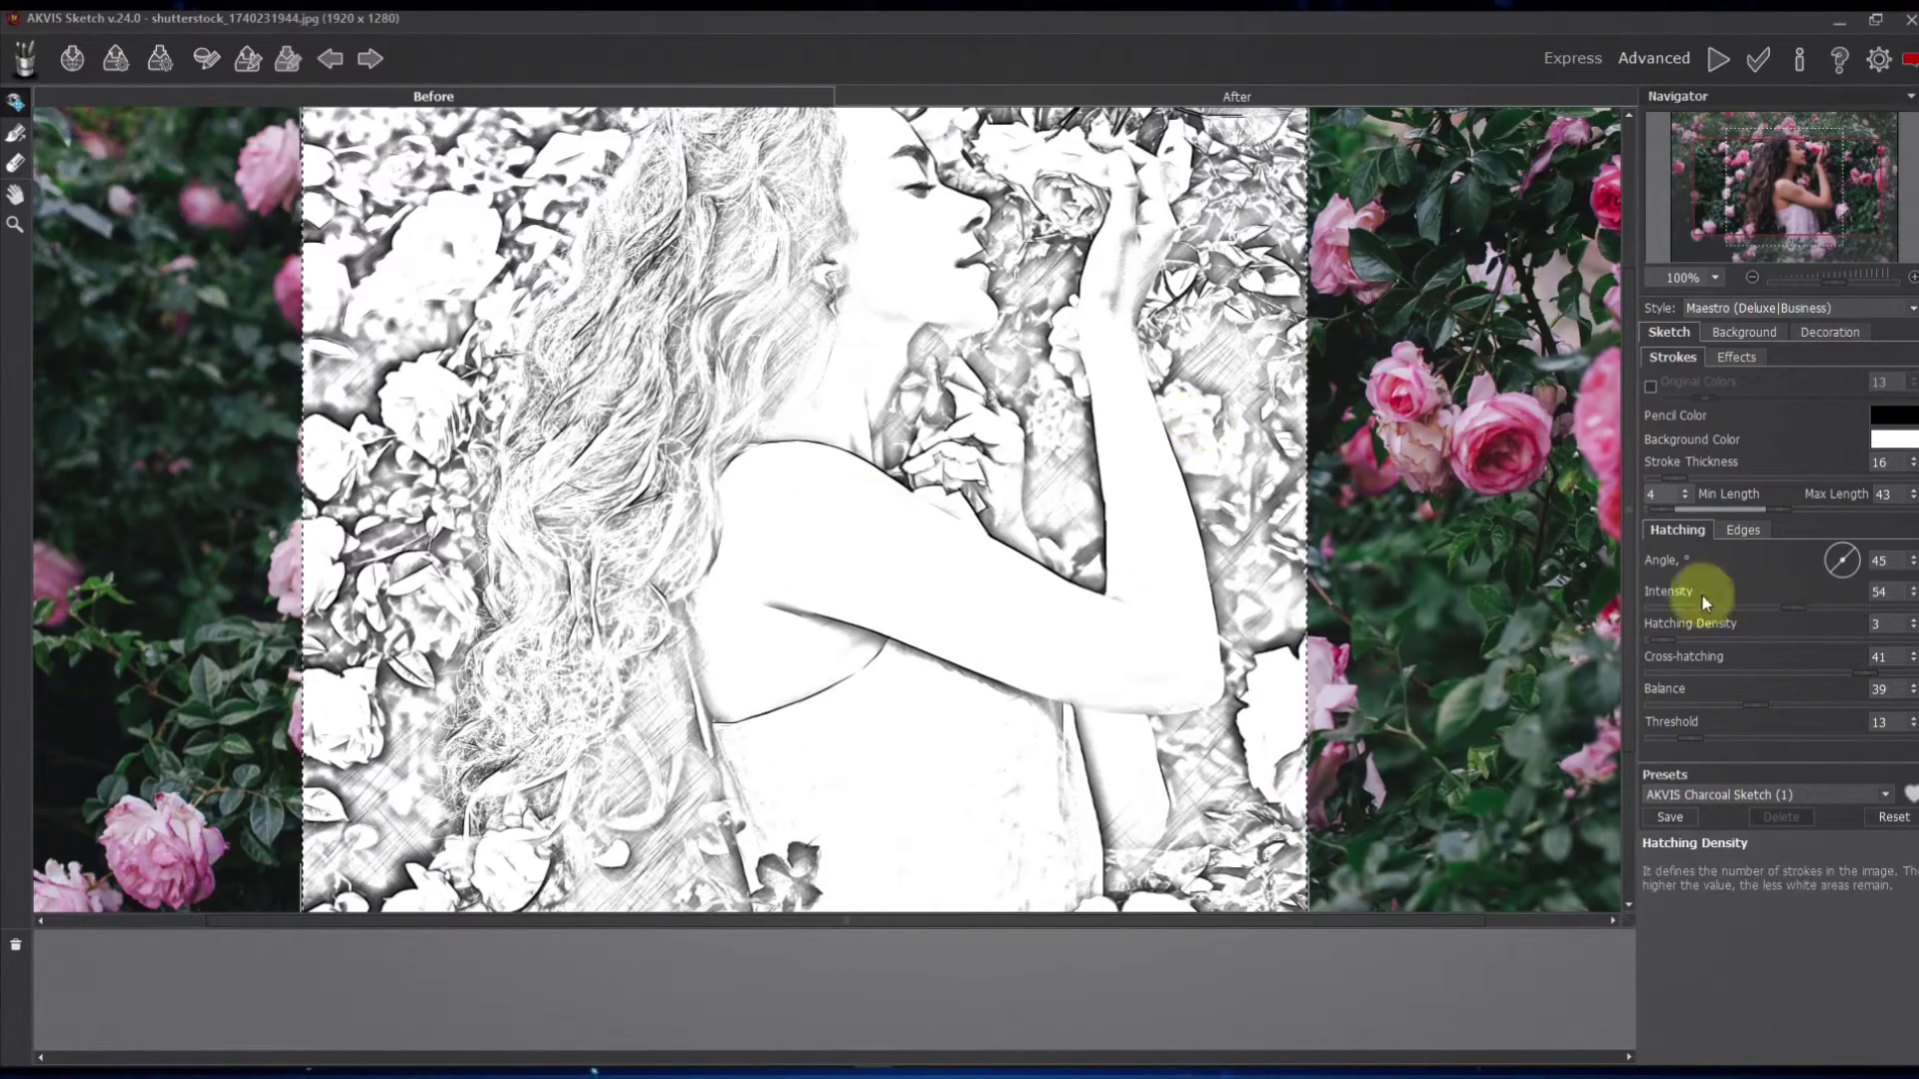
Load the AKVIS Default sketch preset after trying AKVIS Pastel, and turn off Original Colors
click(1884, 794)
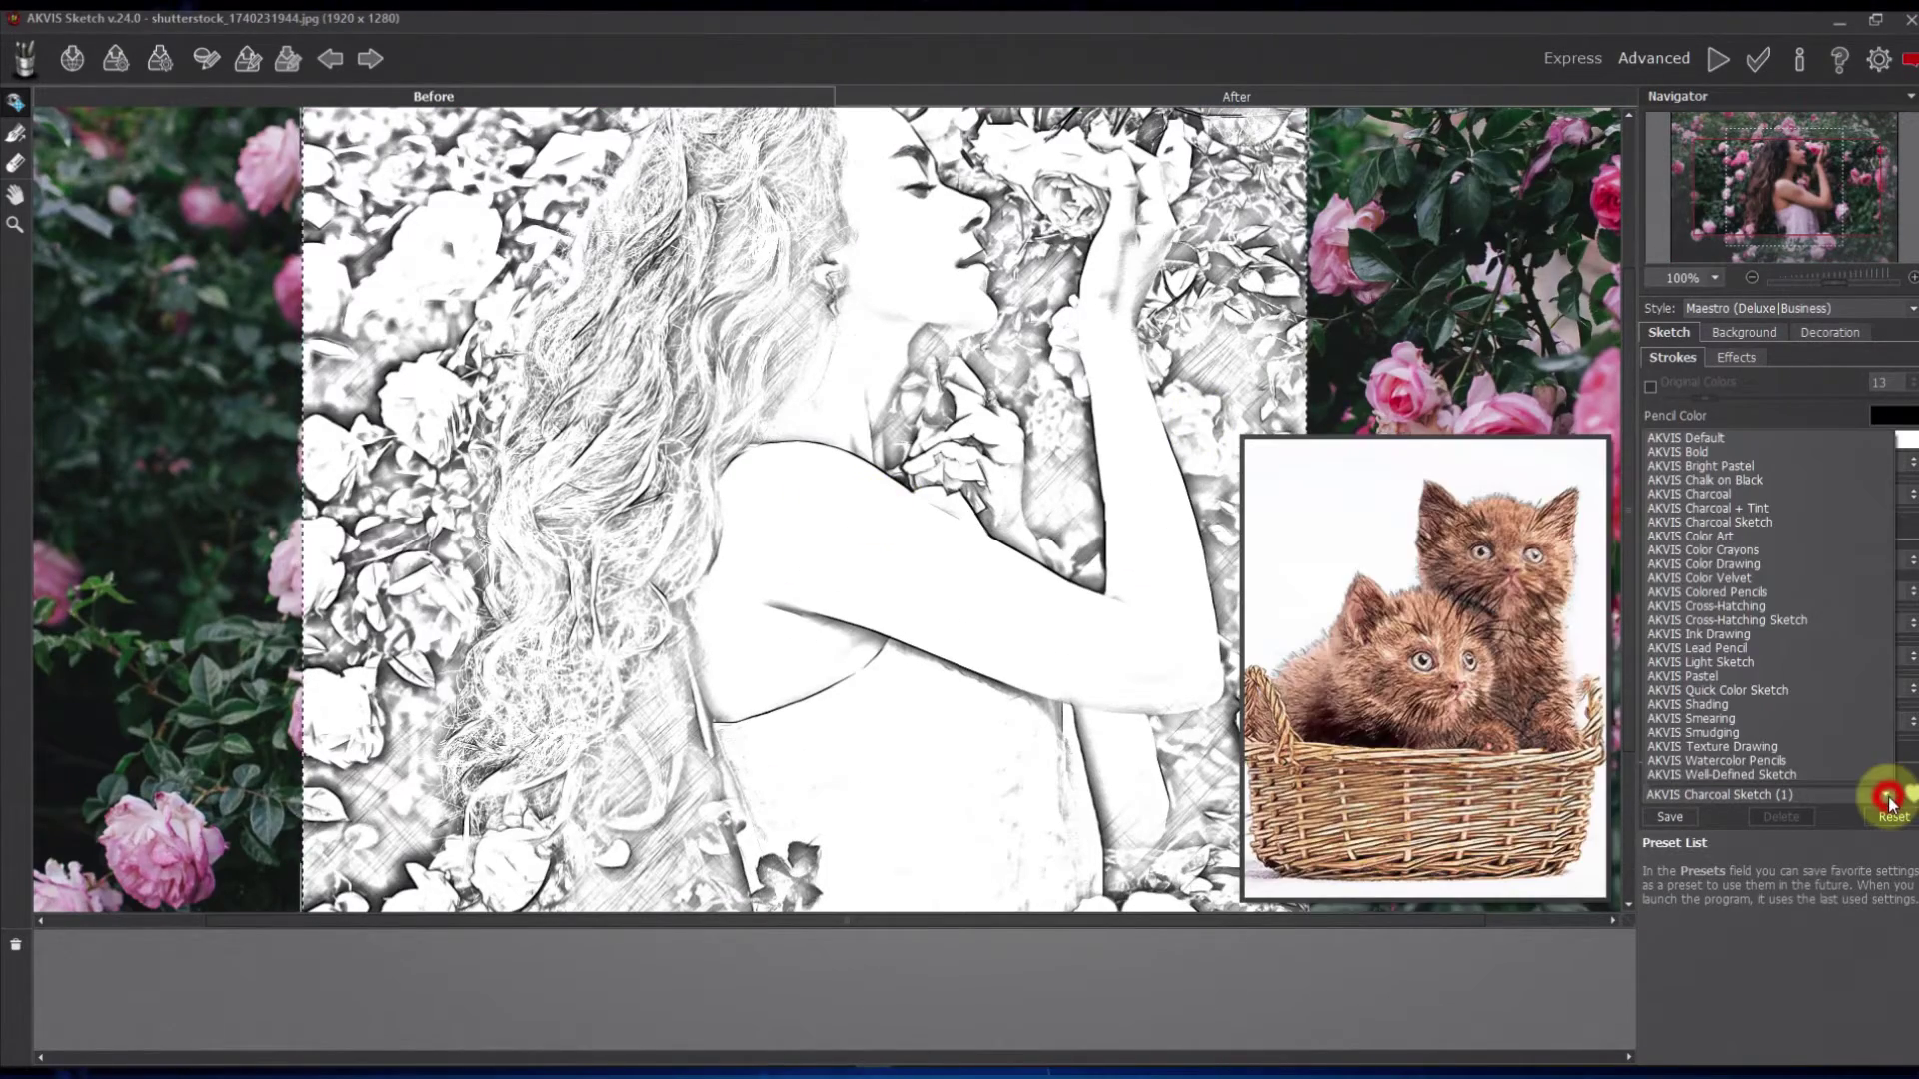
click(1688, 677)
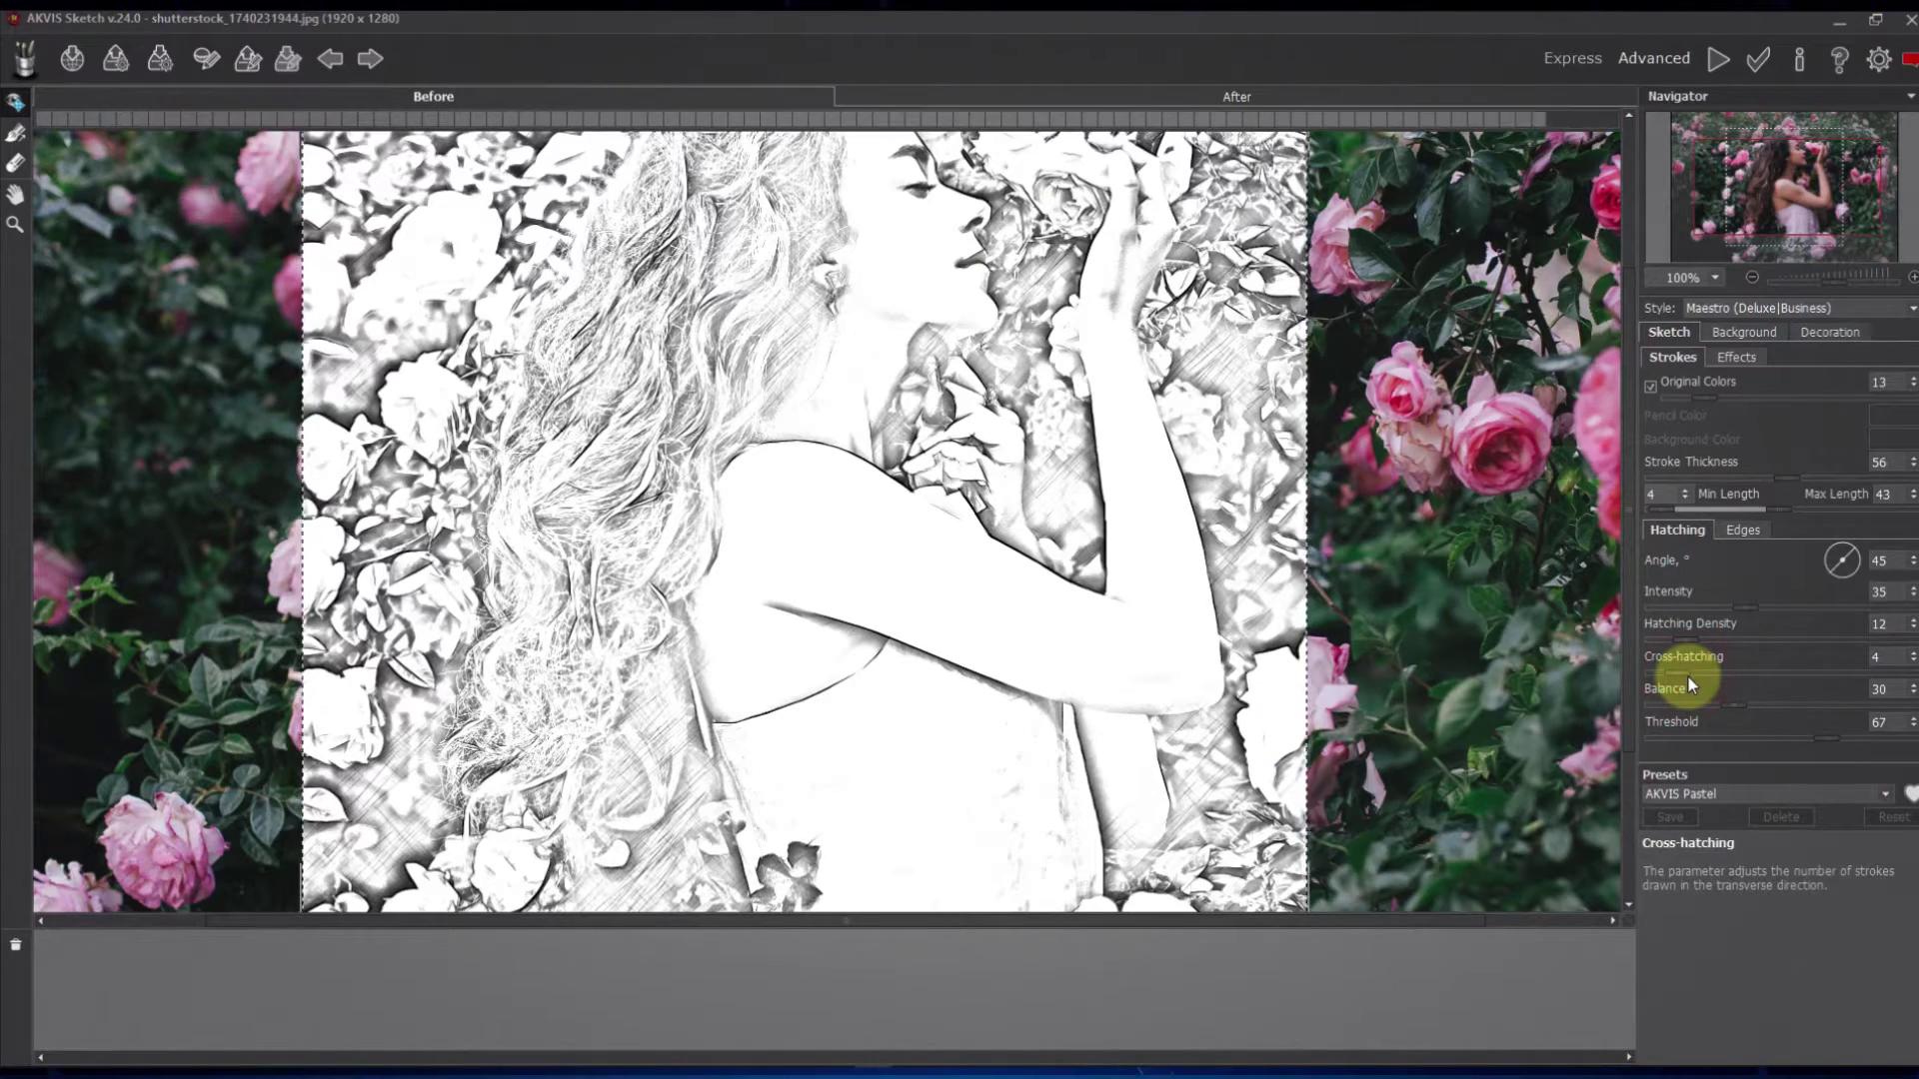
click(1885, 795)
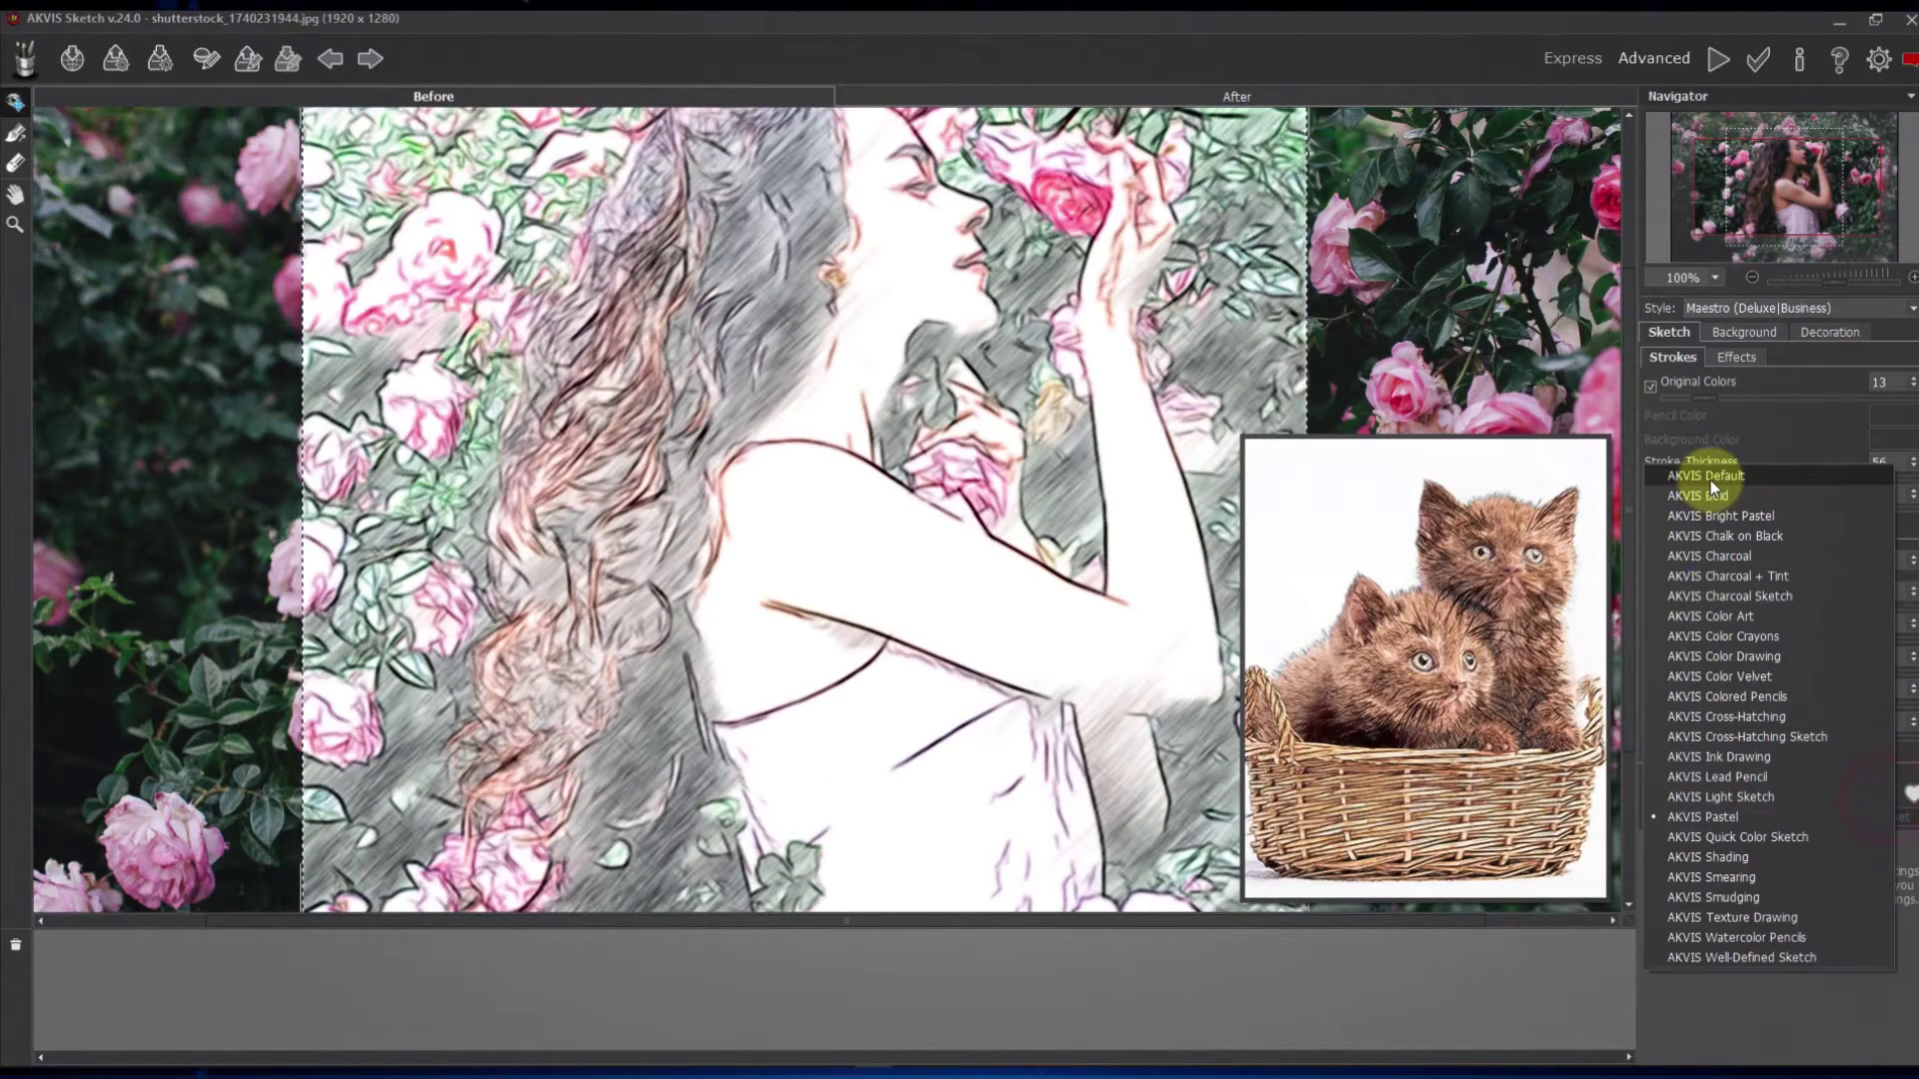
click(1707, 475)
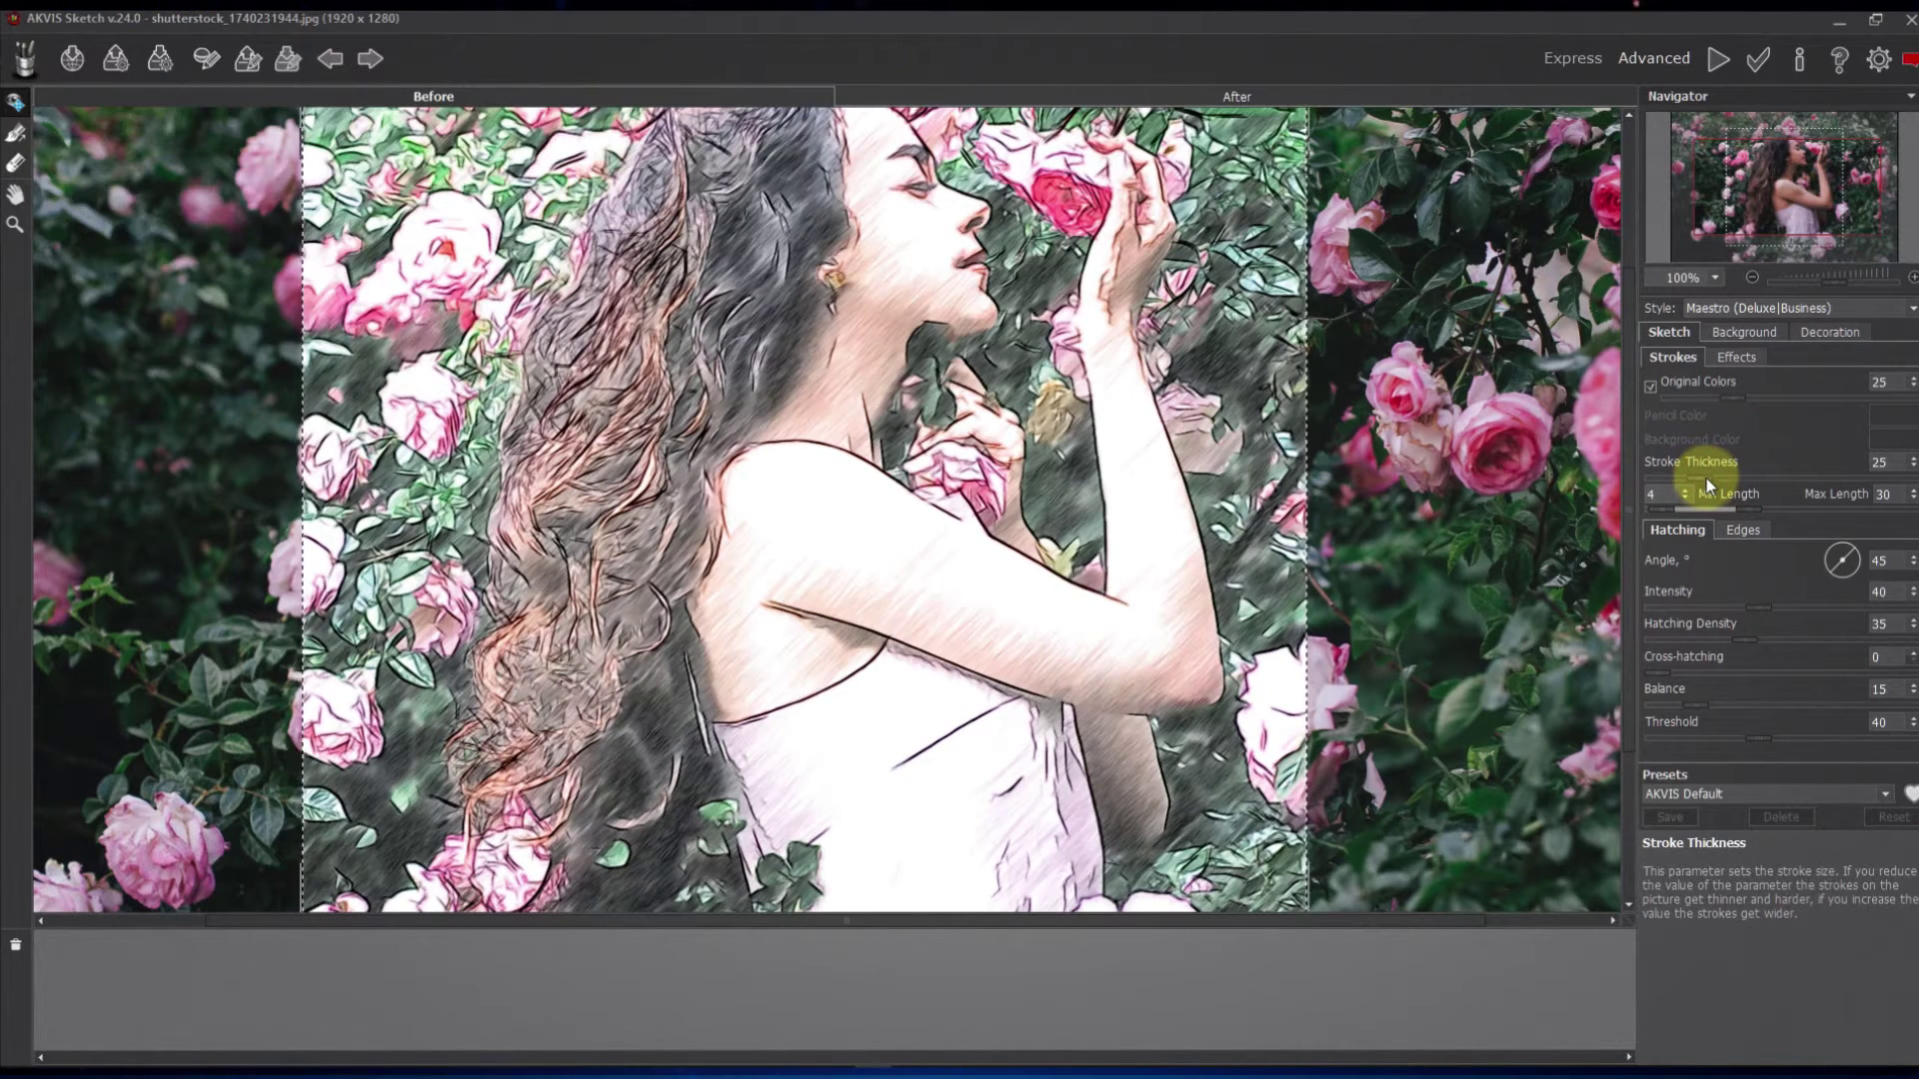
click(1651, 383)
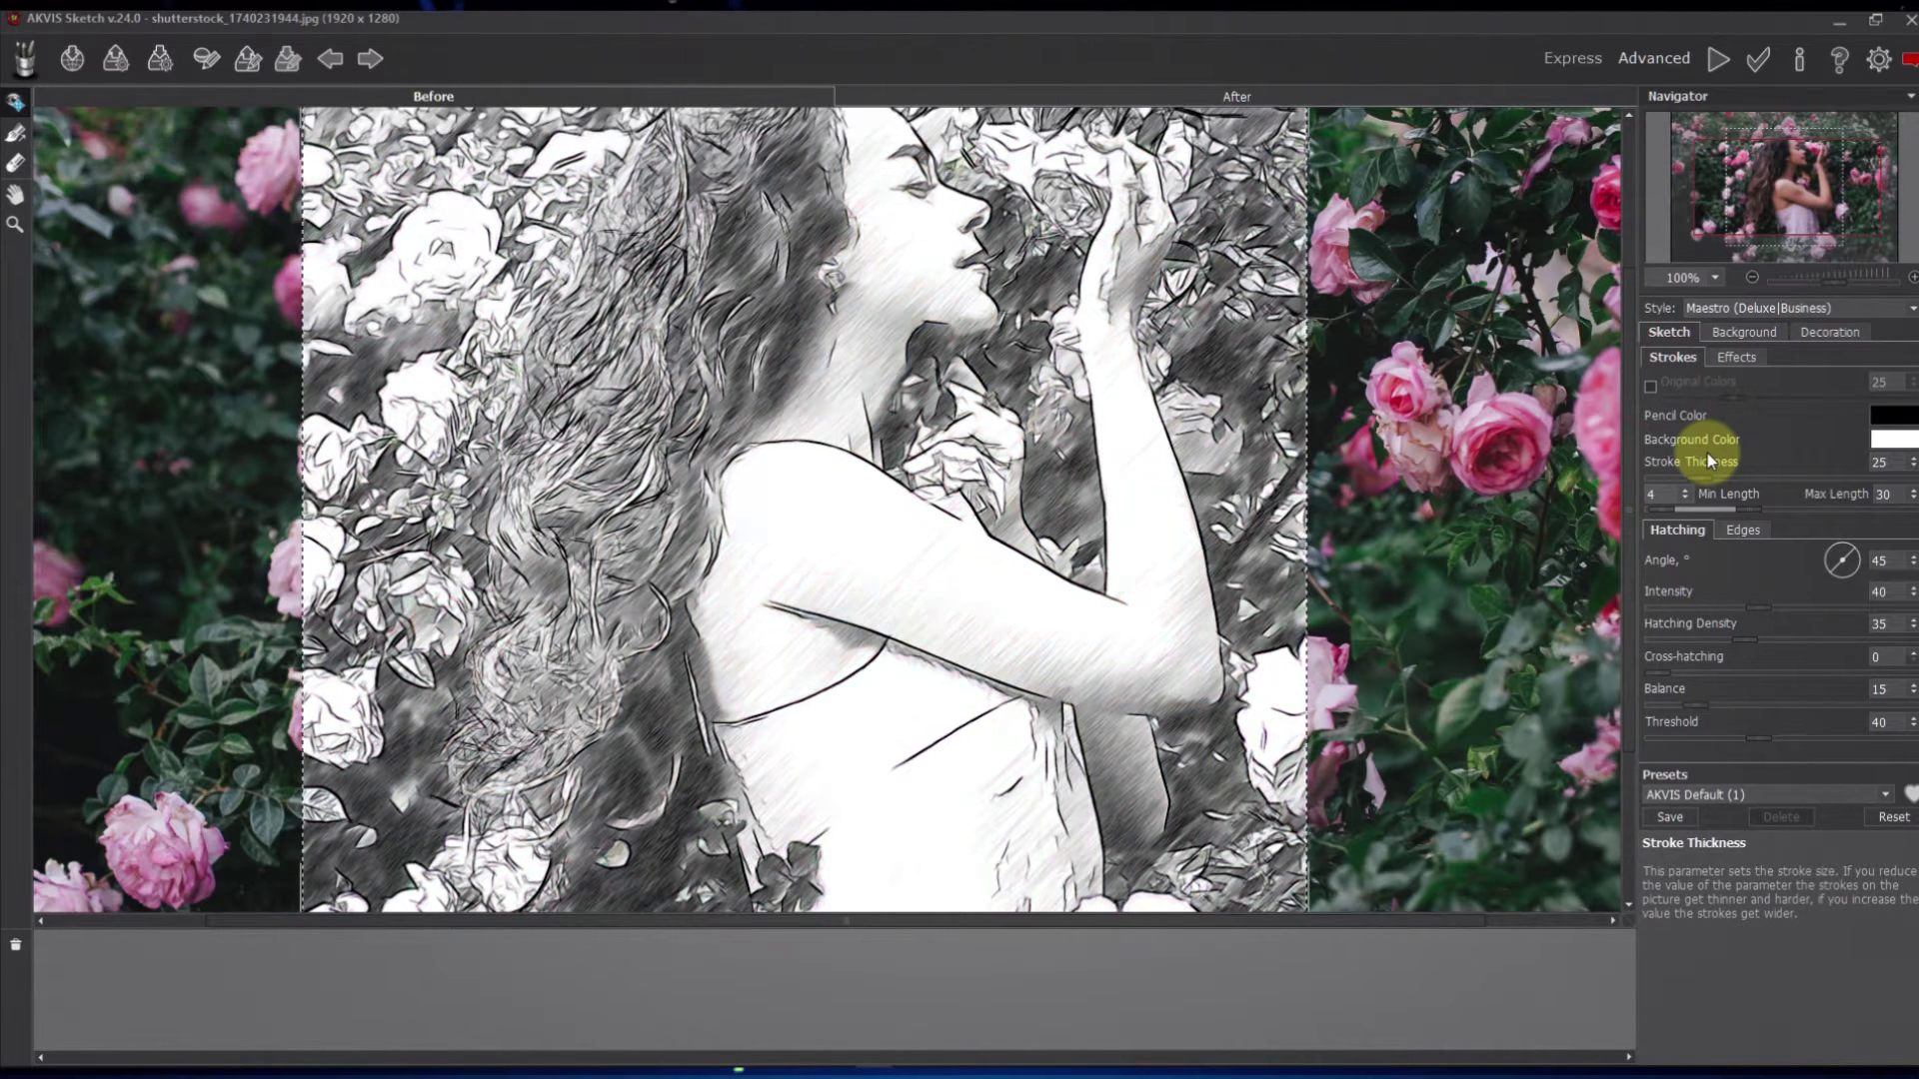
Set the sketch's stroke thickness to 23, cross-hatching to 28 and hatching density to 12
drag(1707, 478, 1693, 483)
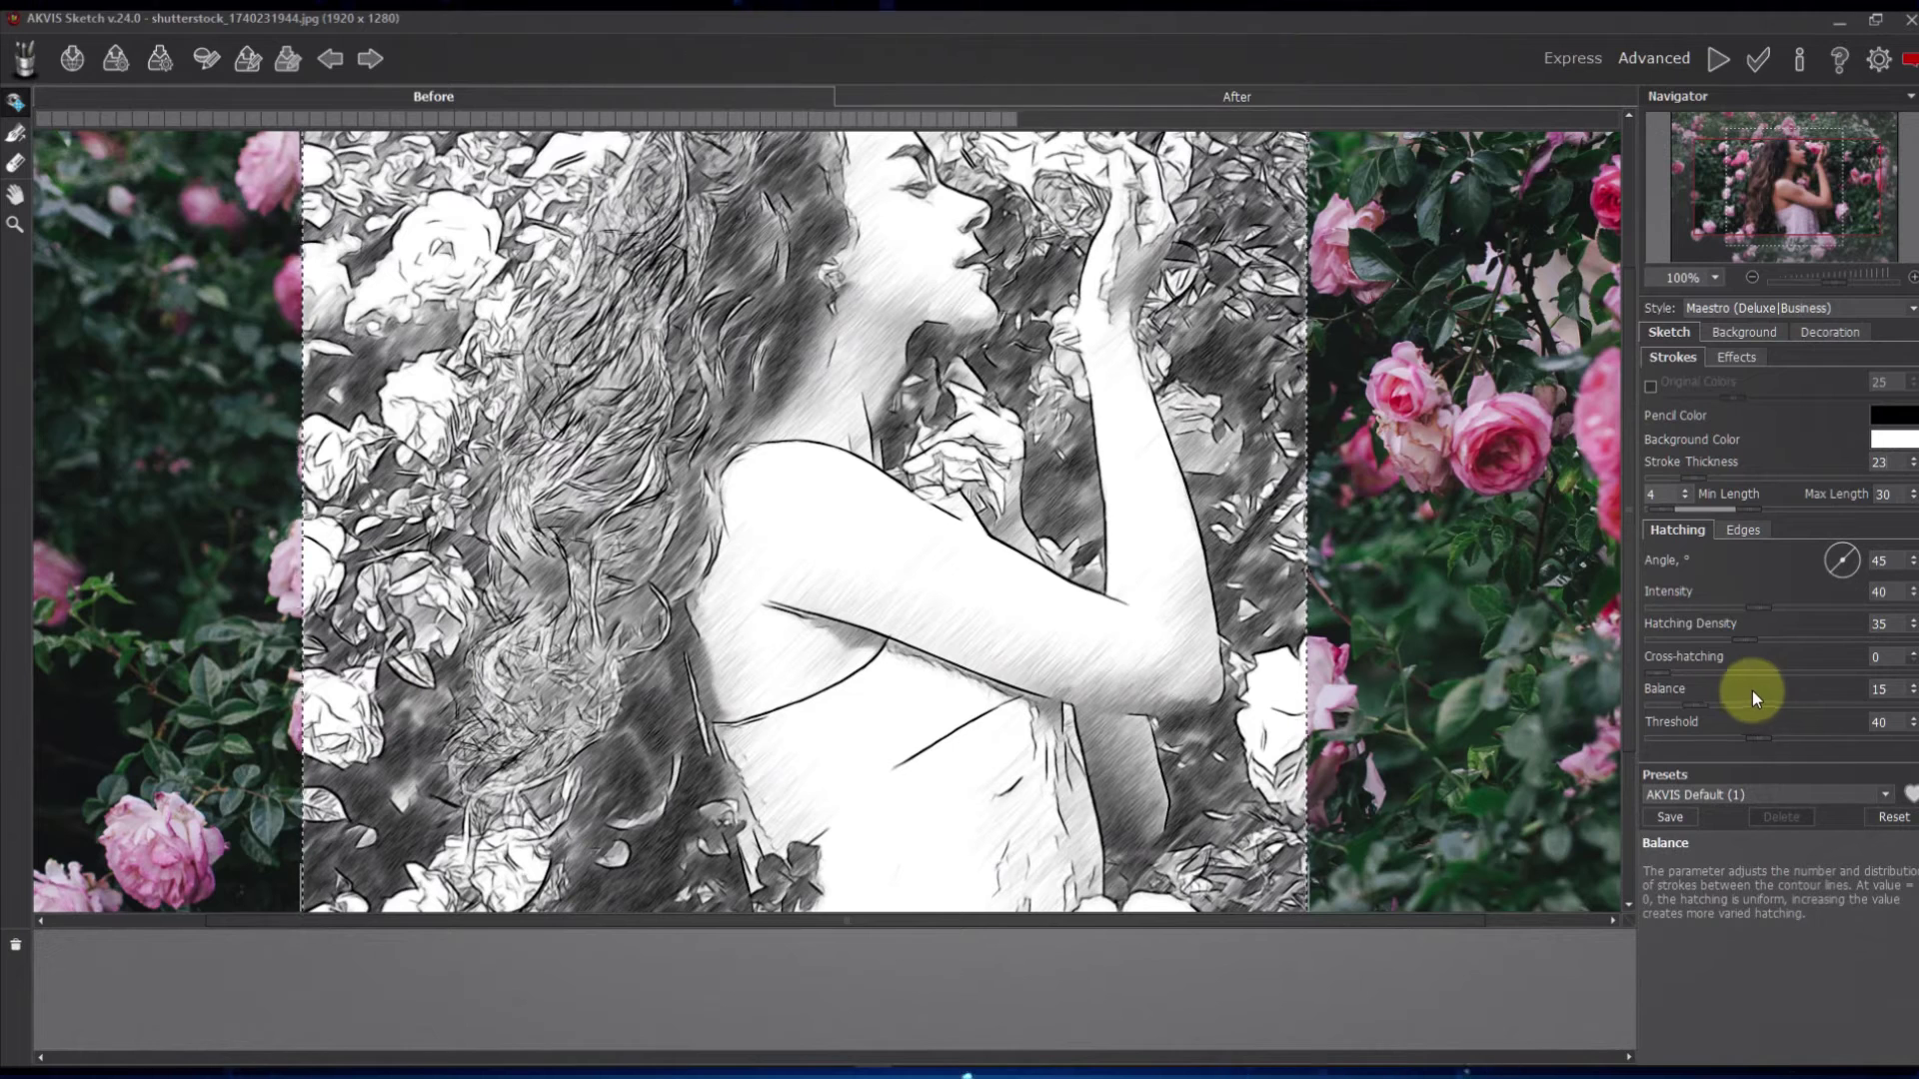
drag(1667, 671, 1799, 672)
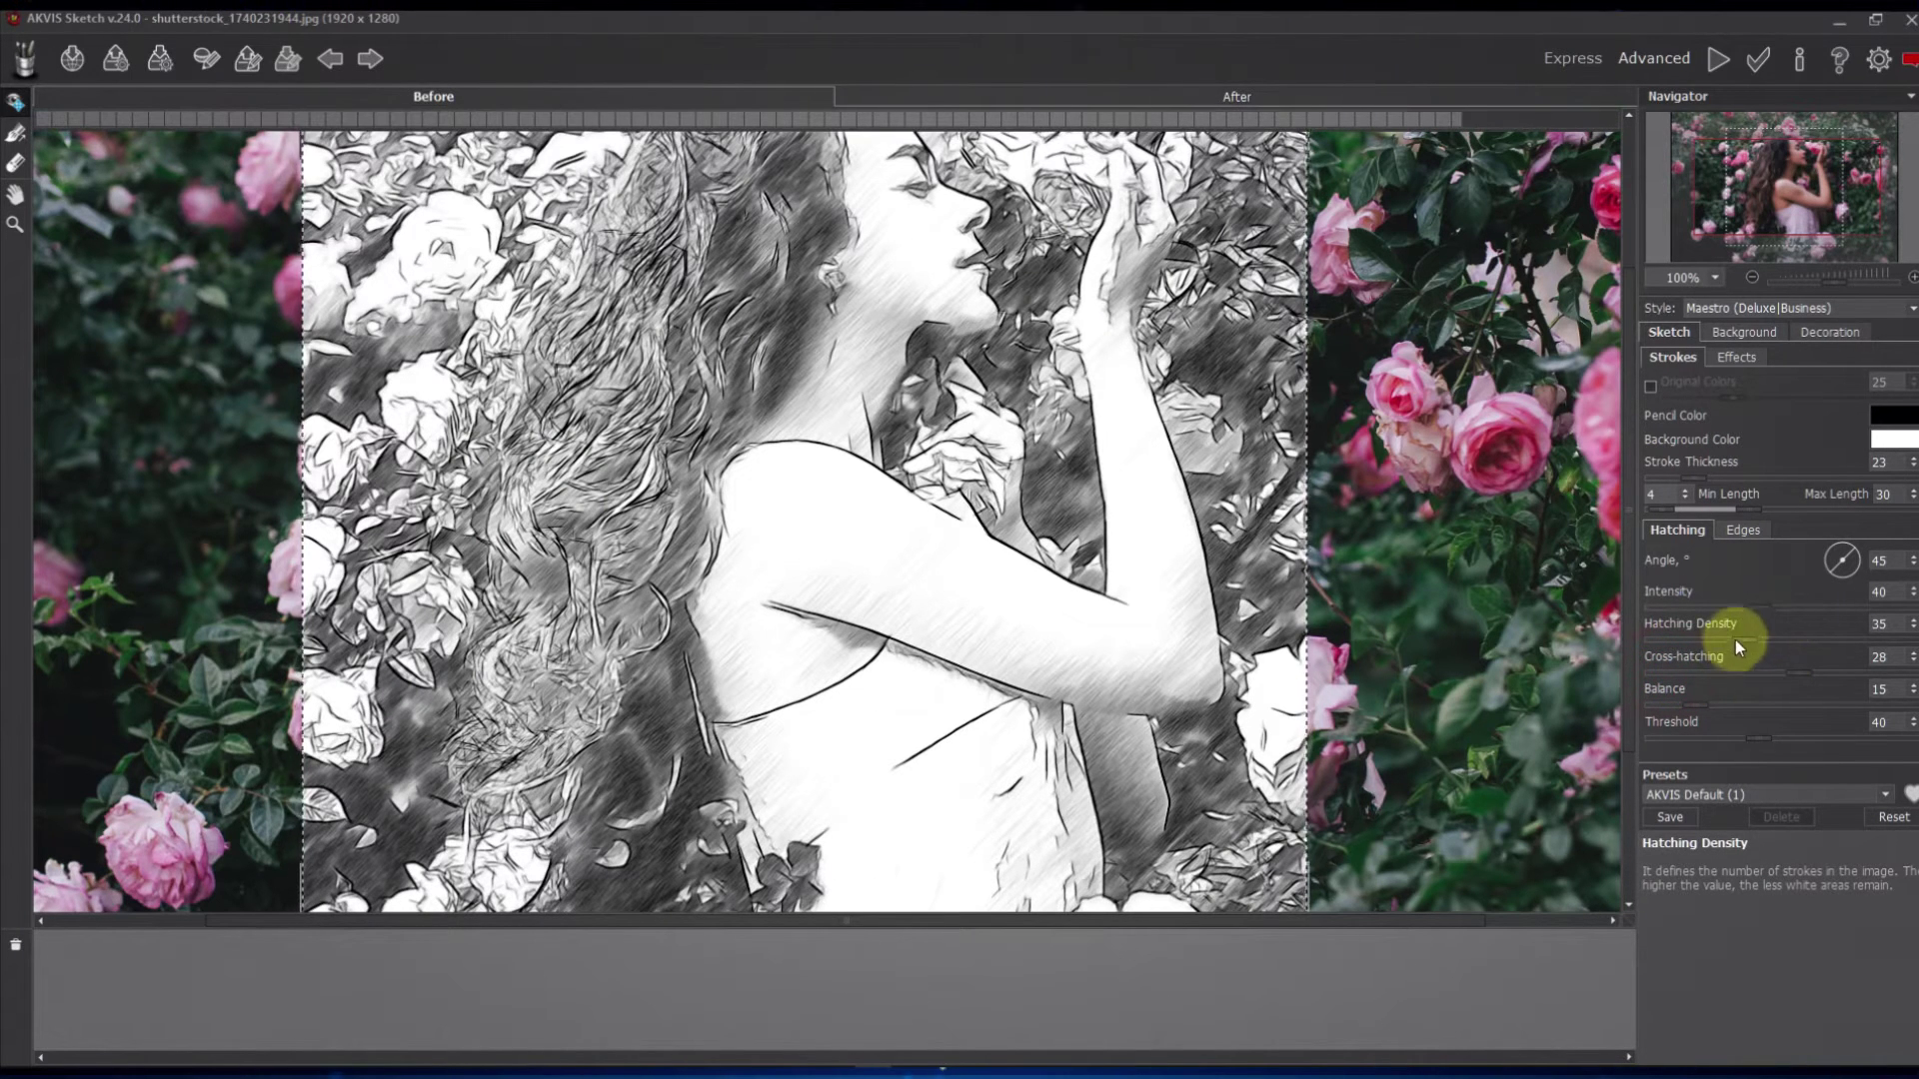
drag(1743, 638, 1685, 636)
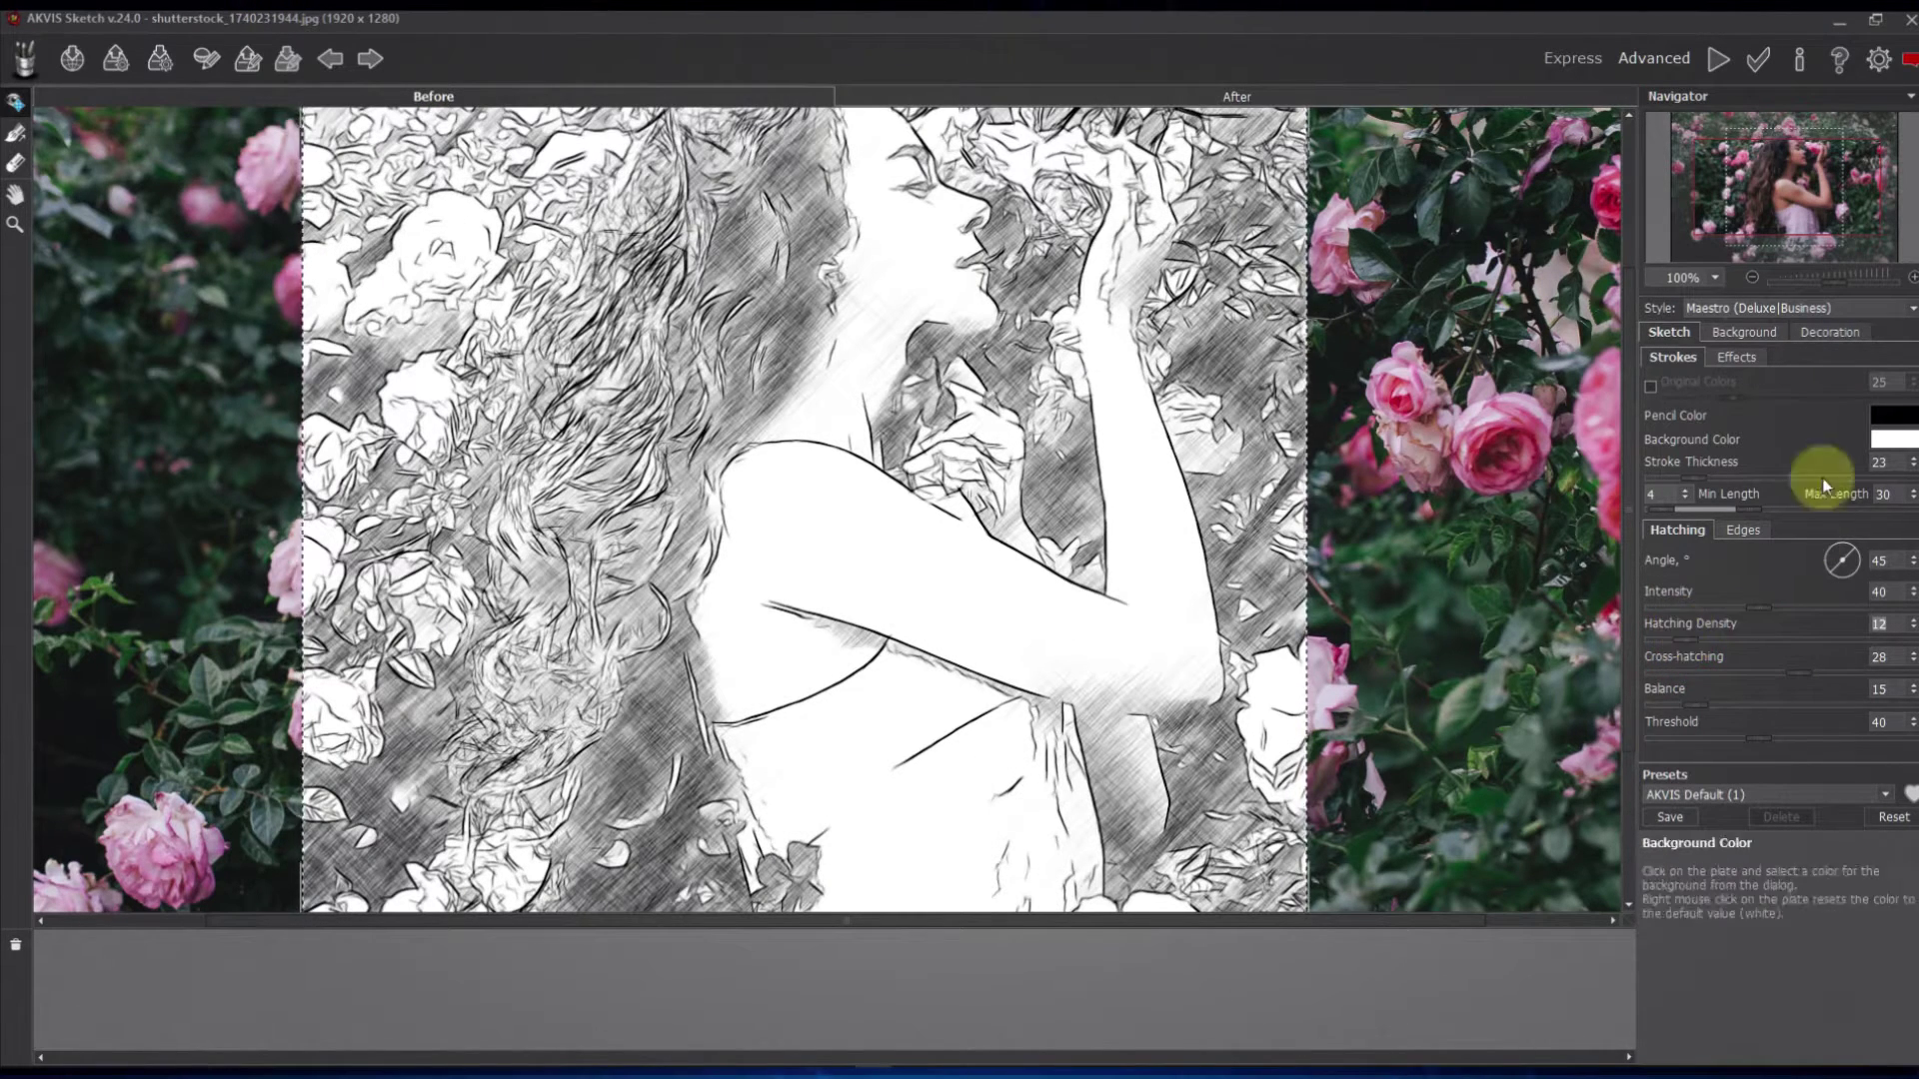
Enable the sketch's Extra Effects, set shadows to 9 and contrast to 40, and adjust the noise
click(1736, 357)
click(1656, 478)
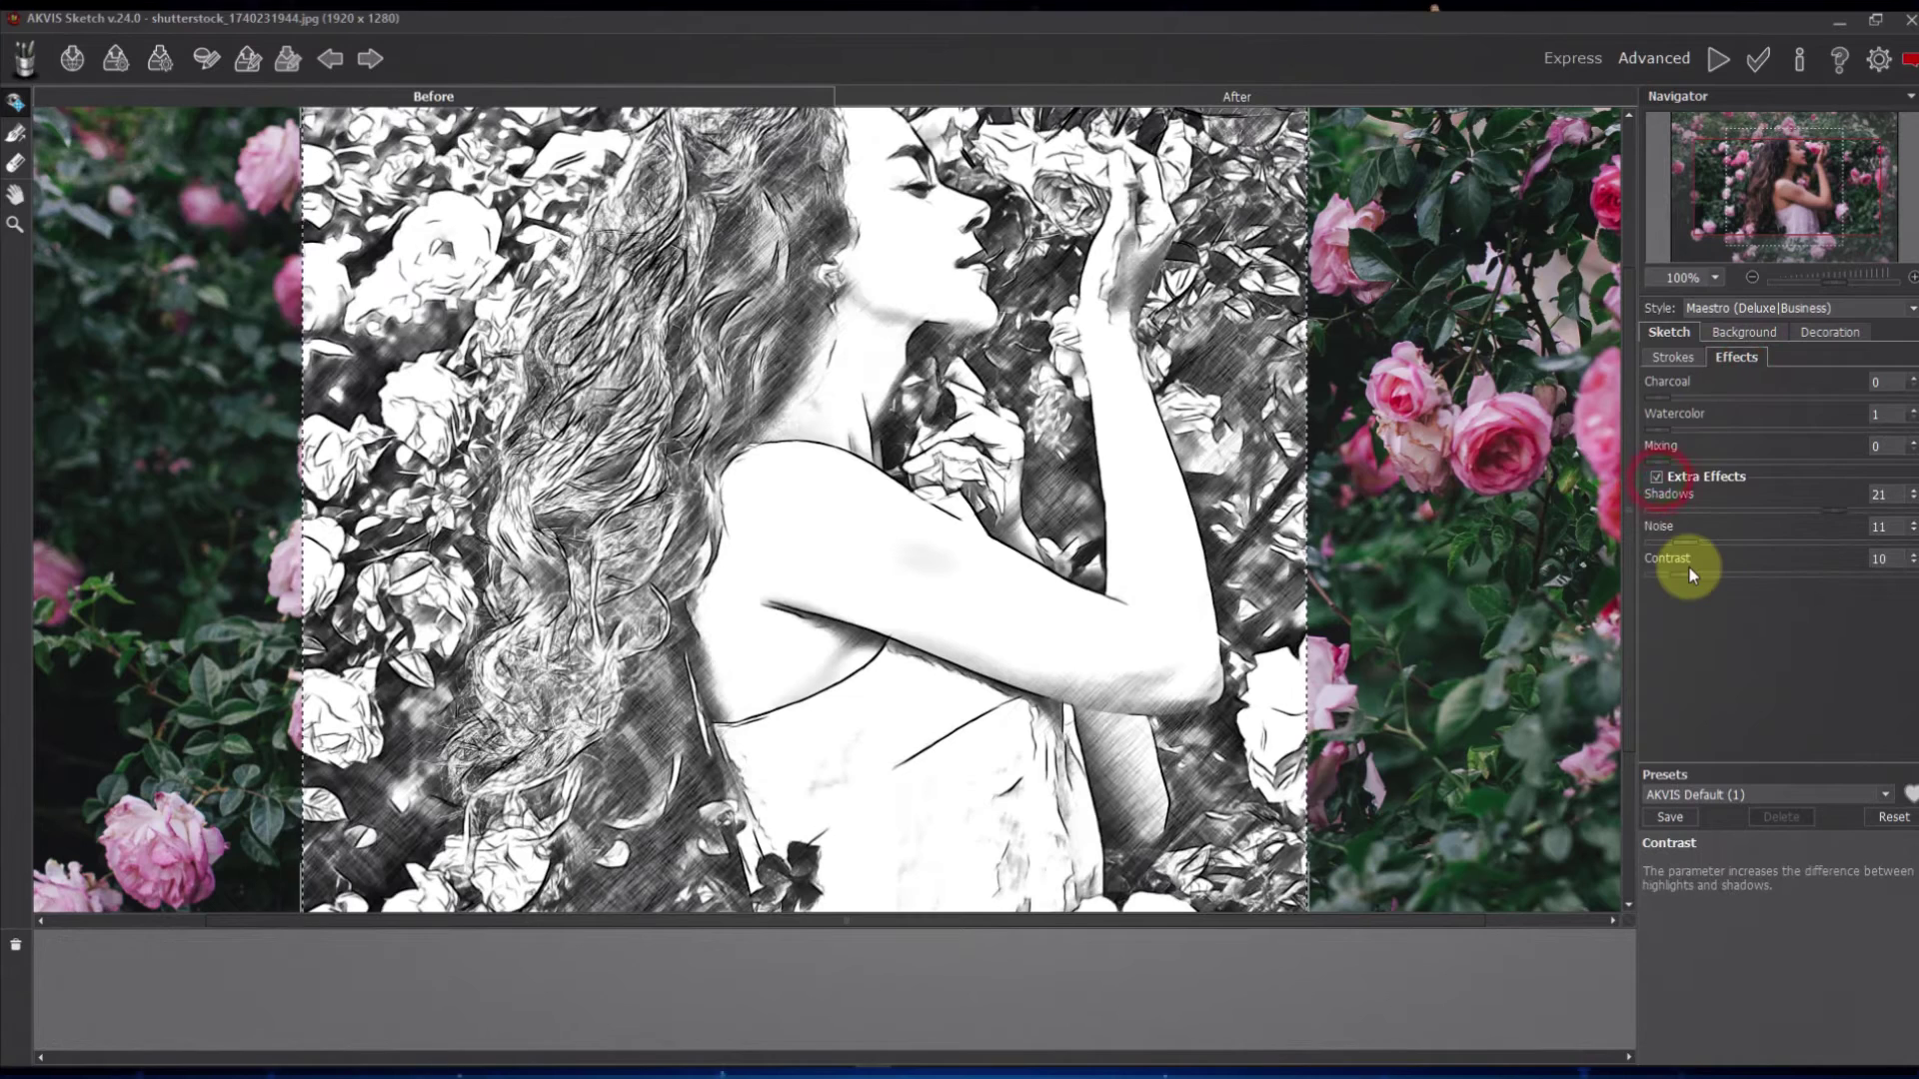
drag(1828, 508, 1758, 512)
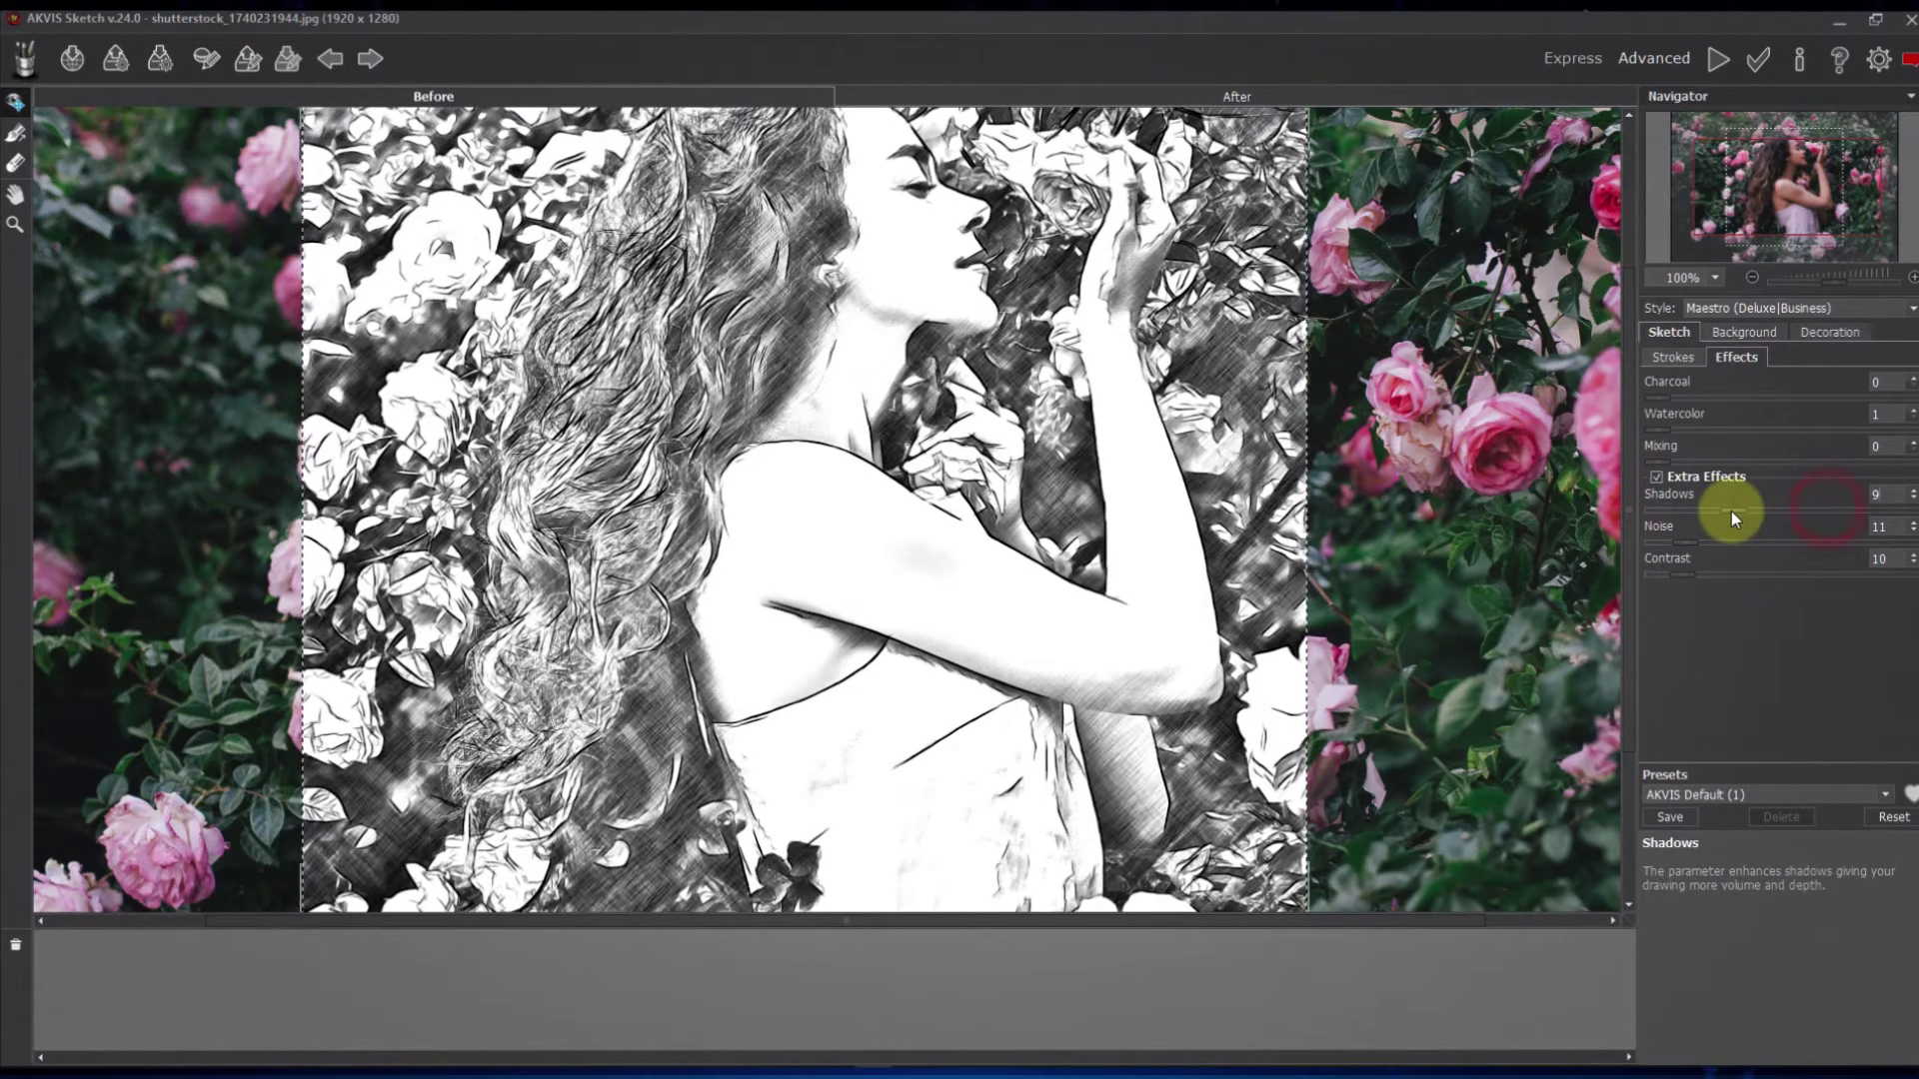
drag(1681, 573, 1758, 573)
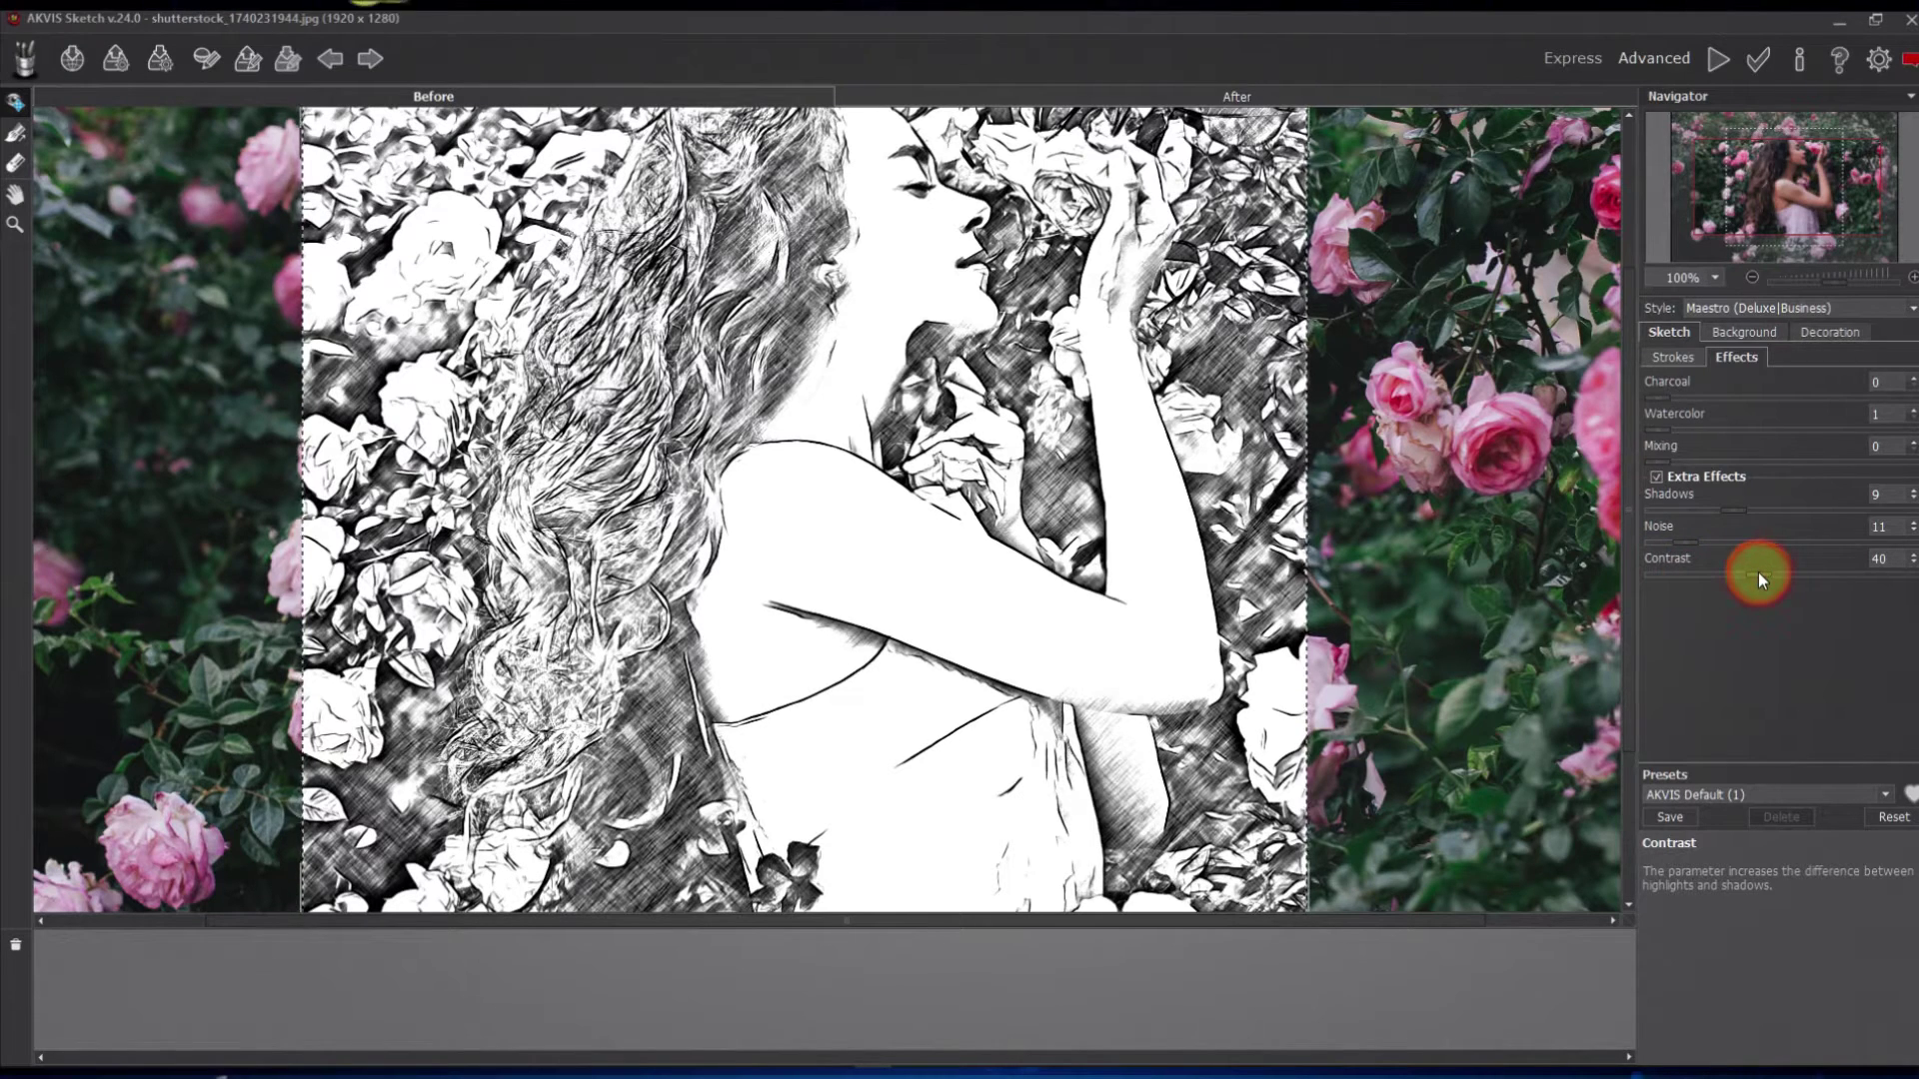
mouse_move(1672, 540)
mouse_down()
mouse_move(1759, 546)
mouse_move(1708, 549)
mouse_up()
Set the hatching balance to 18, and the extra effects noise to 6 and contrast to 19
click(1696, 351)
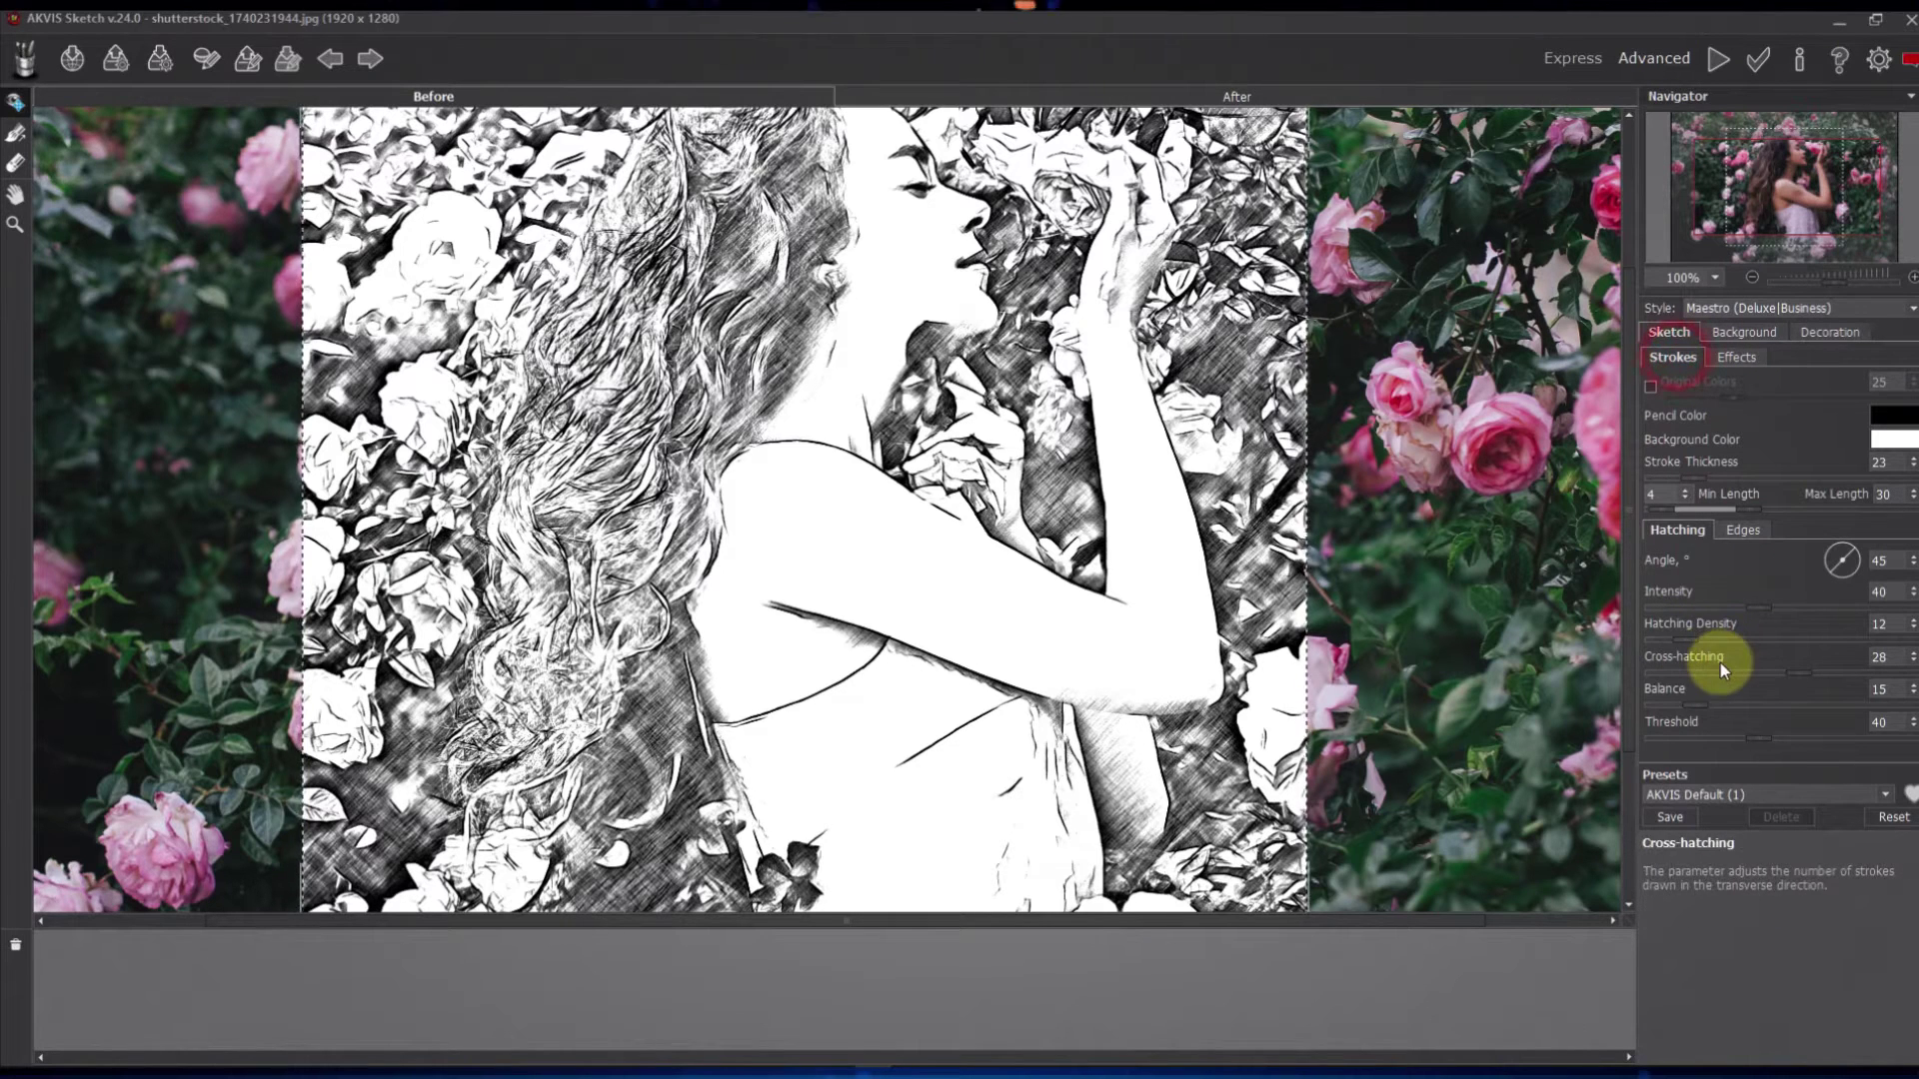
drag(1678, 637, 1679, 641)
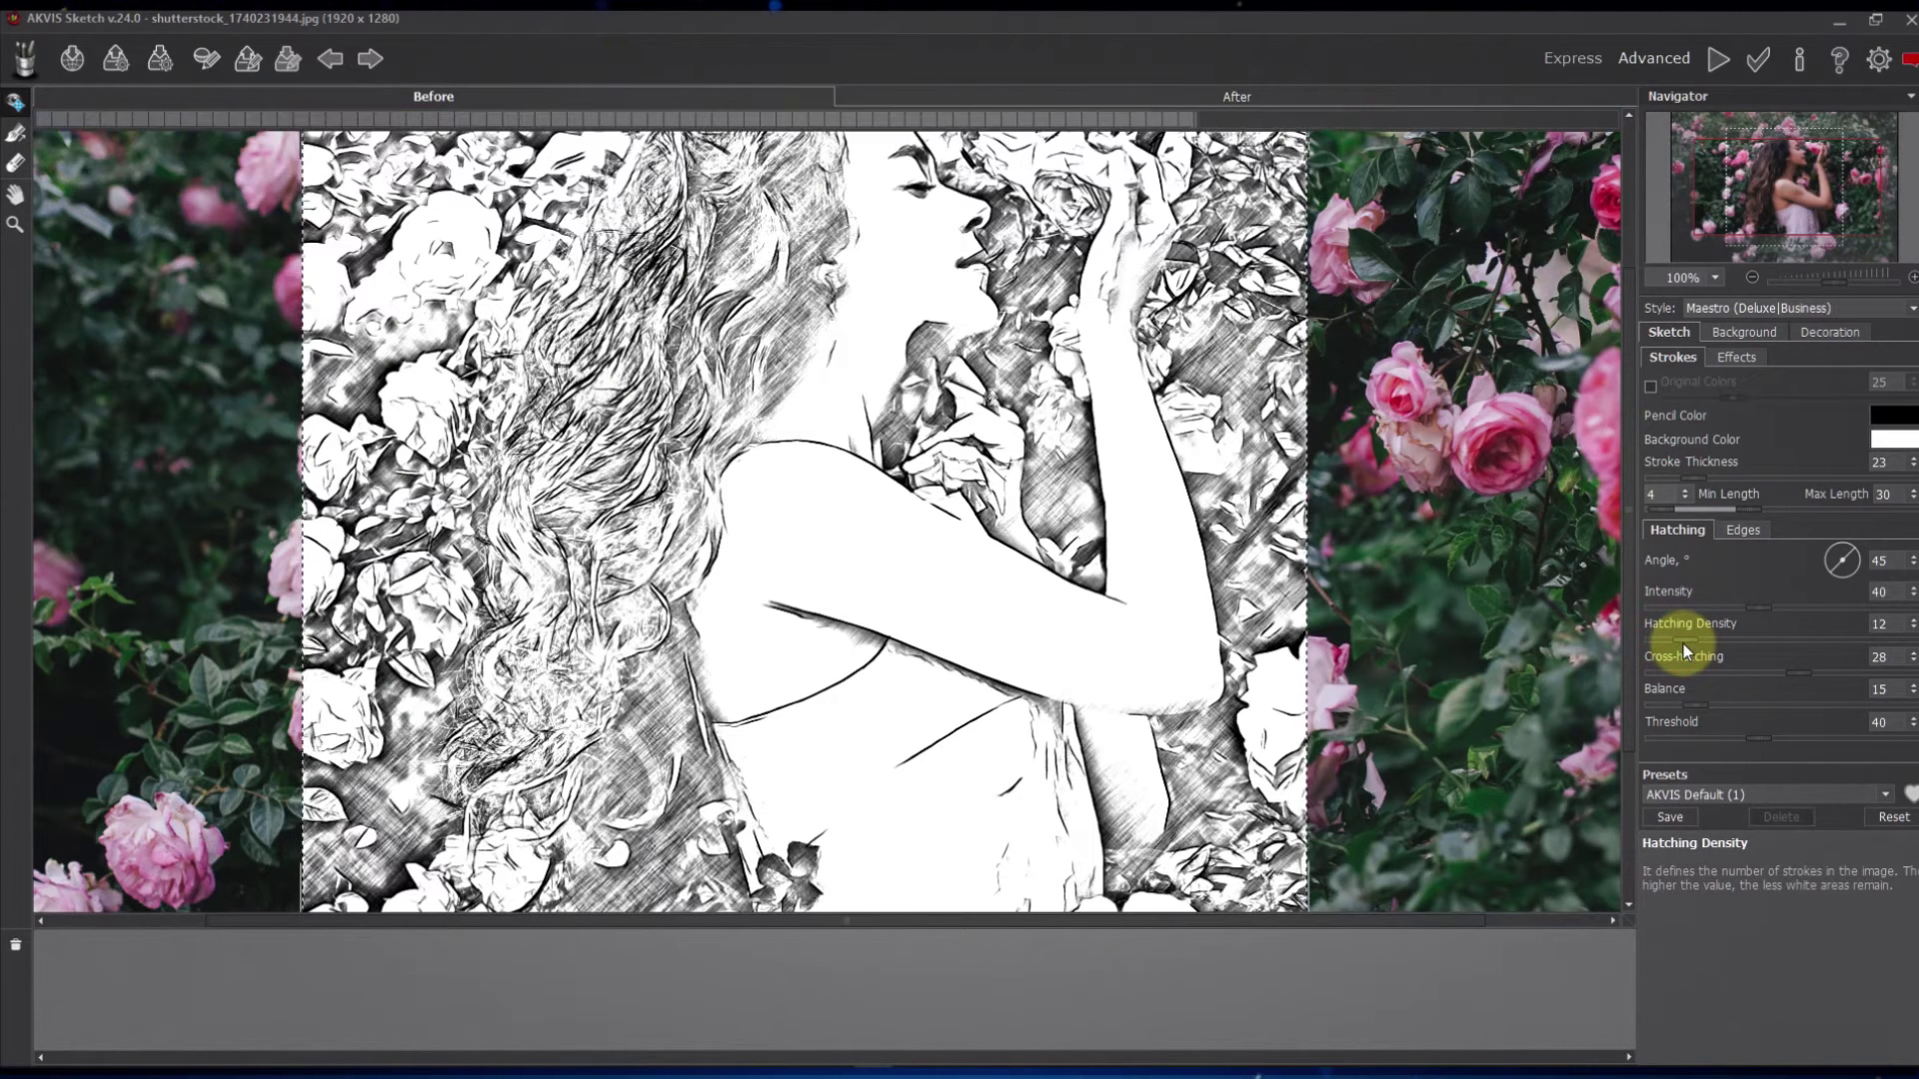
mouse_move(1687, 707)
mouse_down()
mouse_move(1805, 703)
mouse_move(1704, 712)
mouse_up()
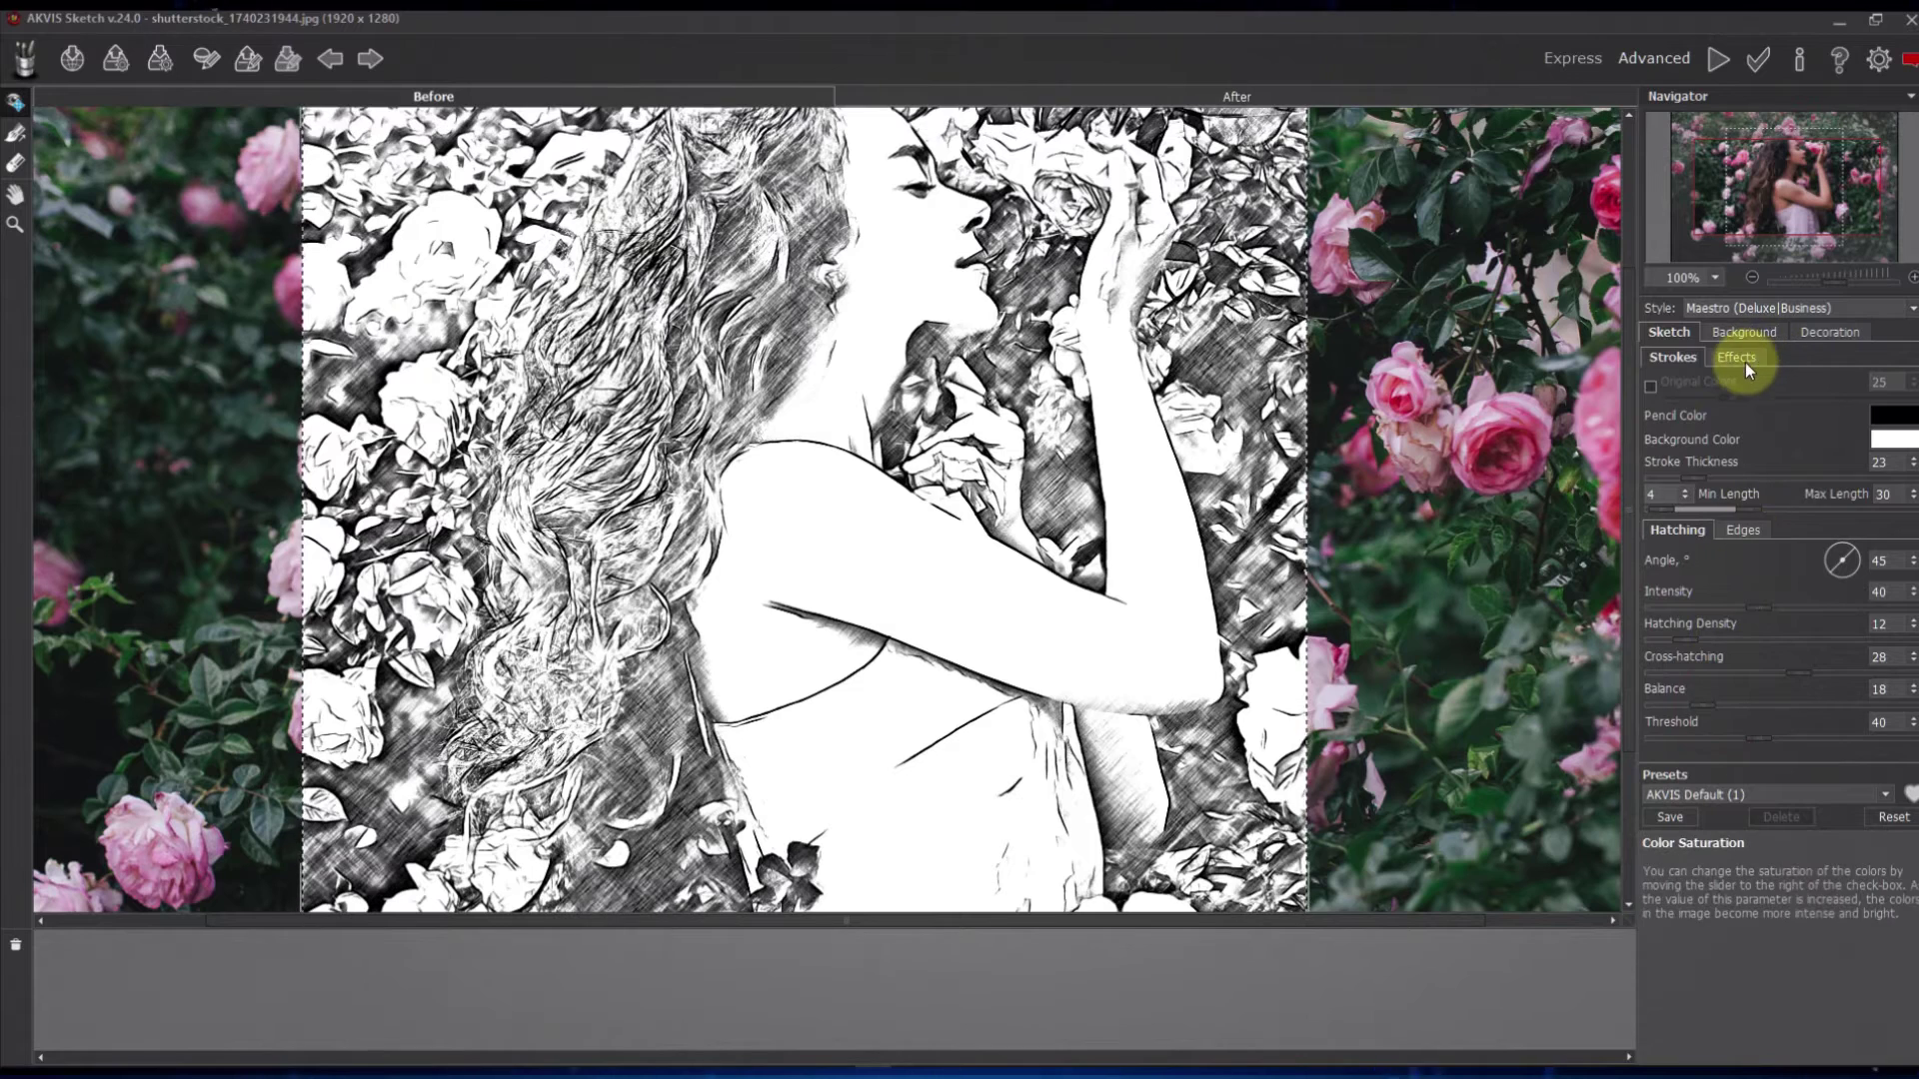
click(1745, 362)
mouse_move(1699, 544)
mouse_down()
mouse_move(1667, 541)
mouse_move(1753, 573)
mouse_move(1705, 572)
mouse_up()
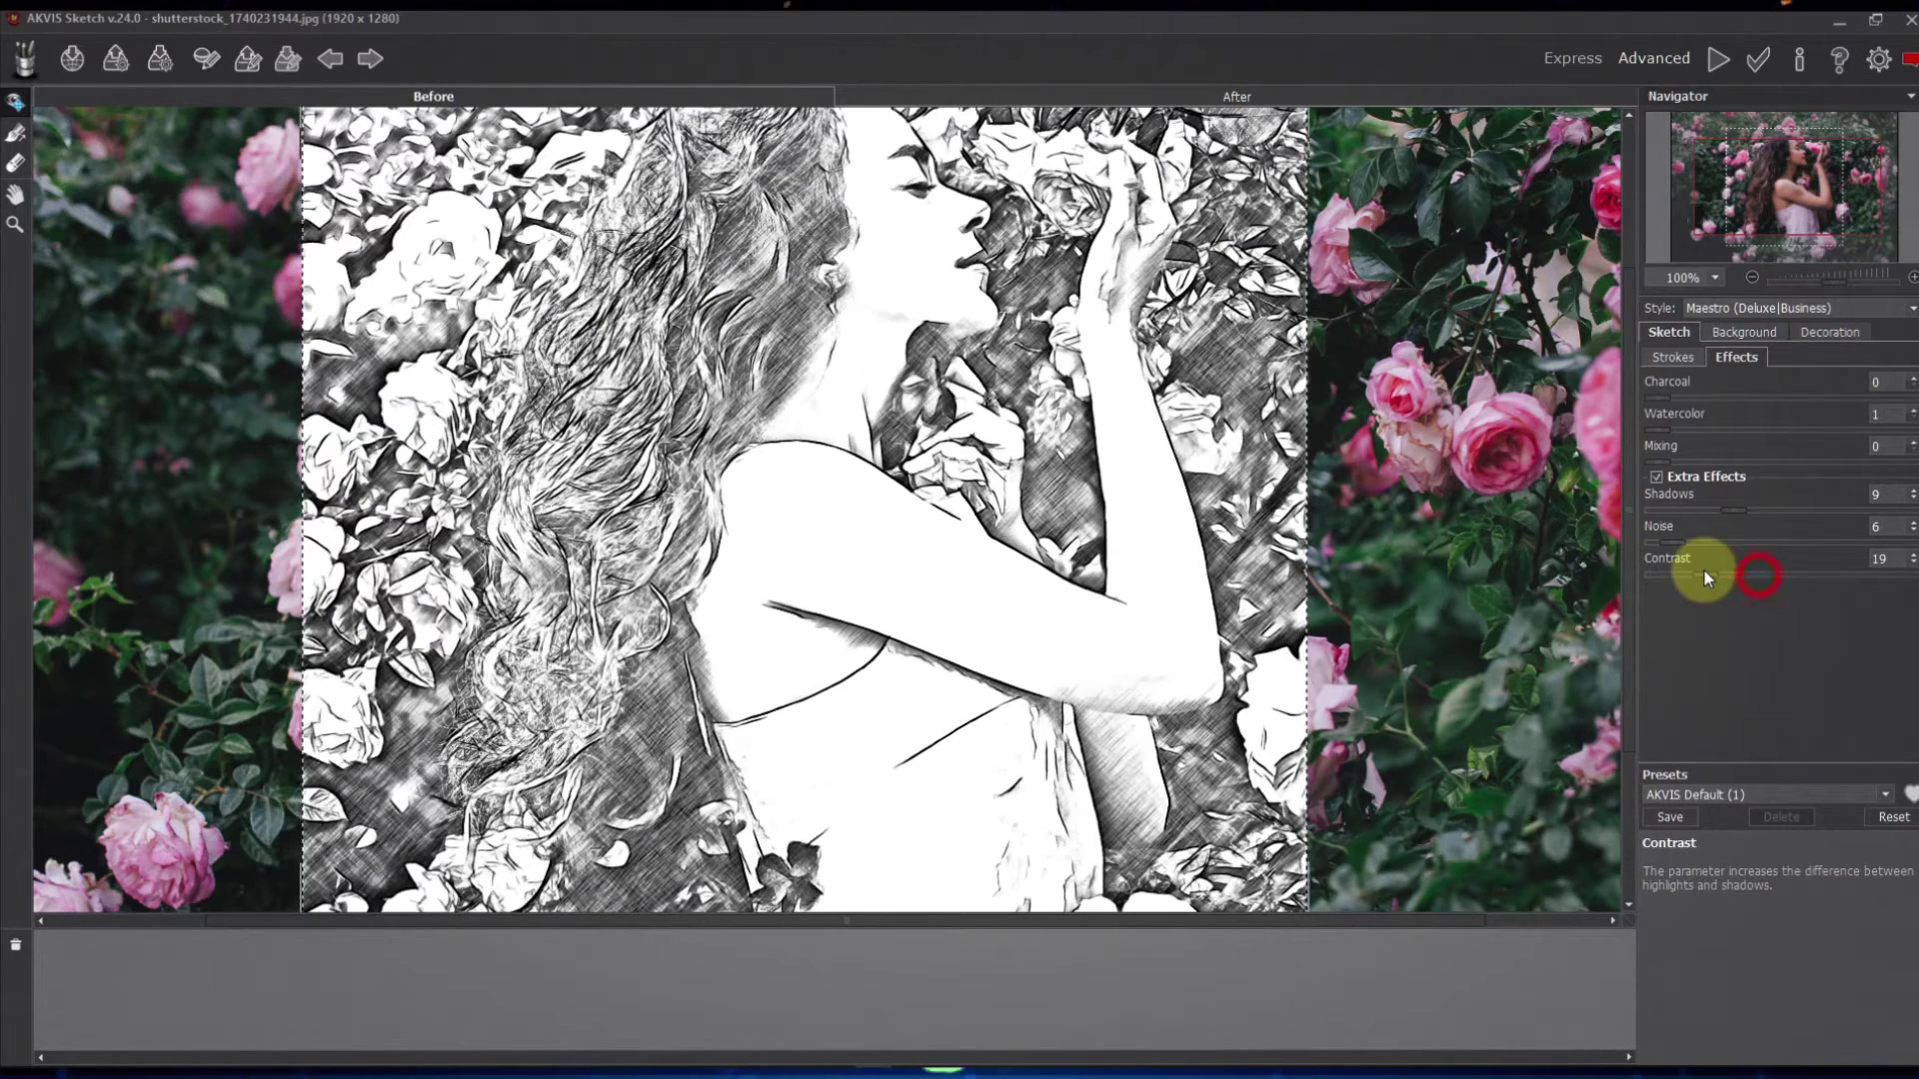
Set the edges' contour detail to 61 and intensity to 53, and render and apply the sketch to the layer
click(1685, 357)
click(1742, 528)
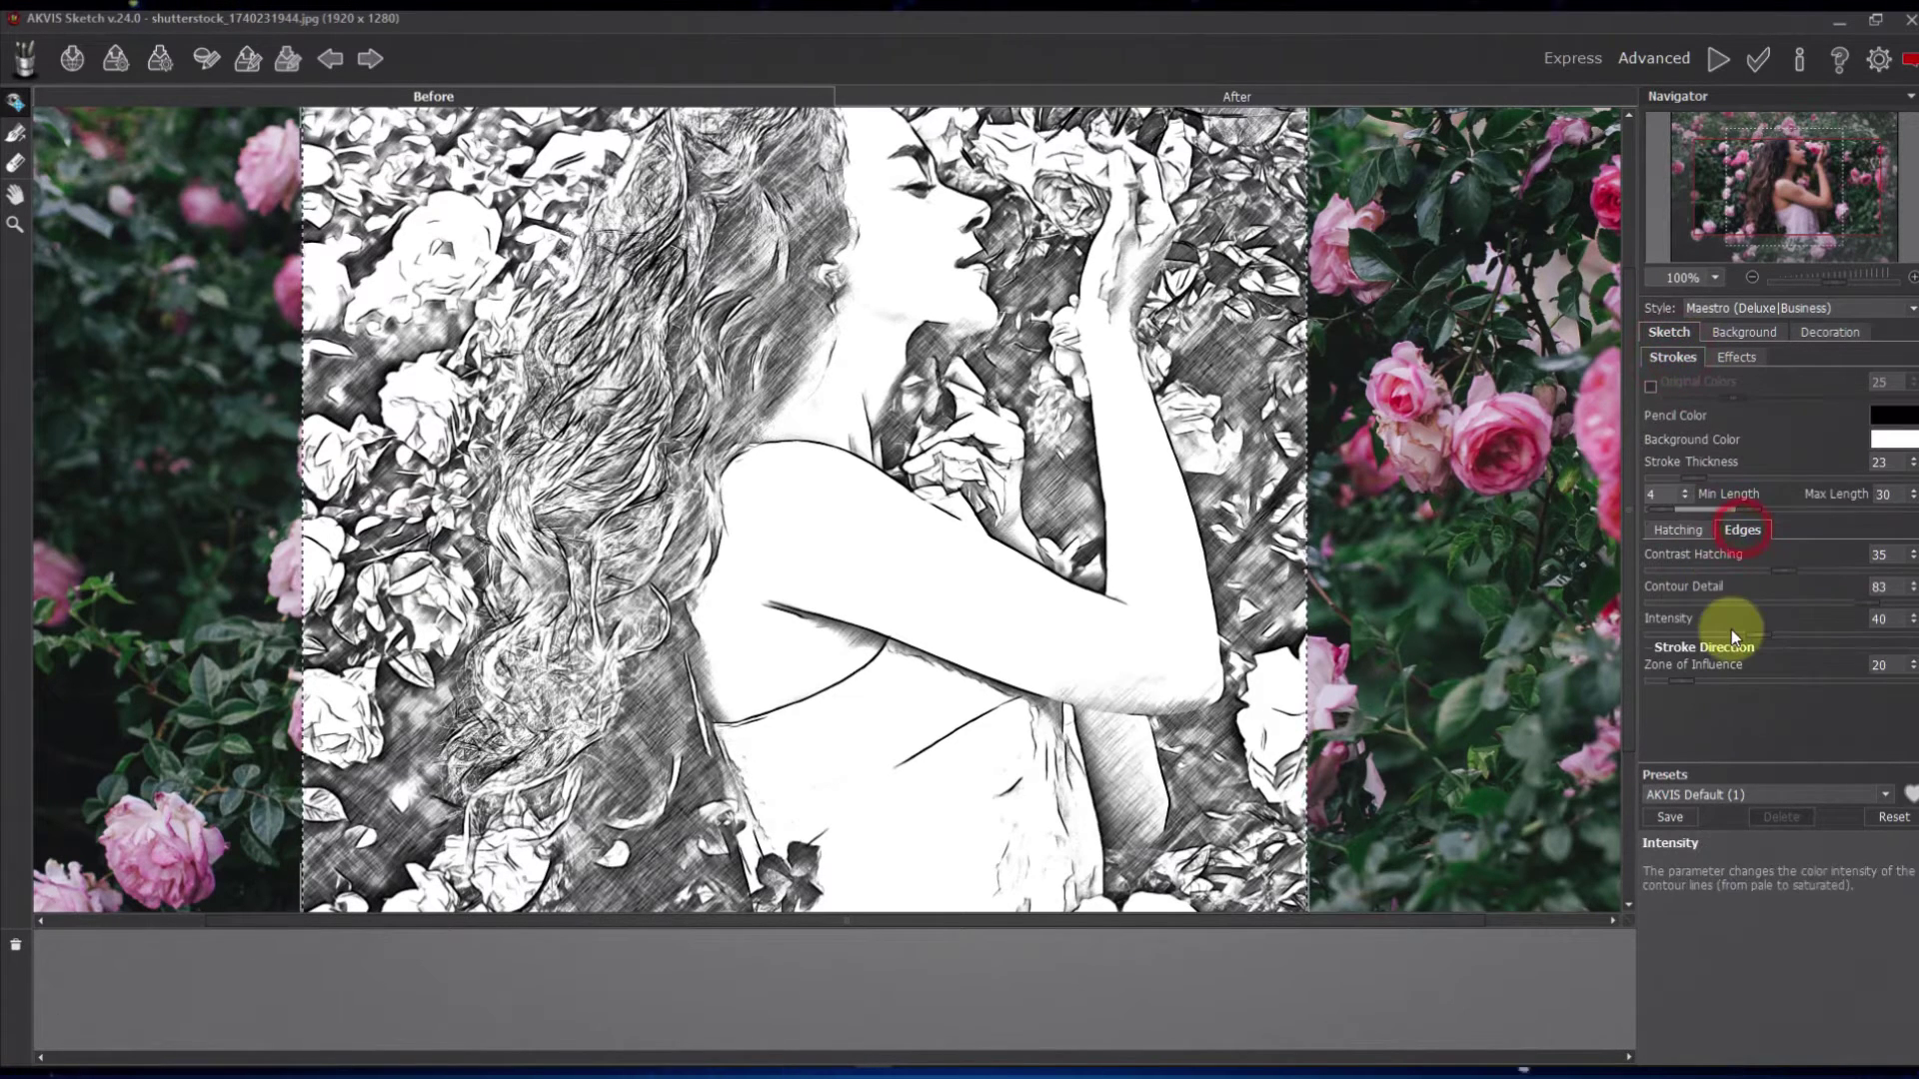
drag(1869, 602, 1809, 637)
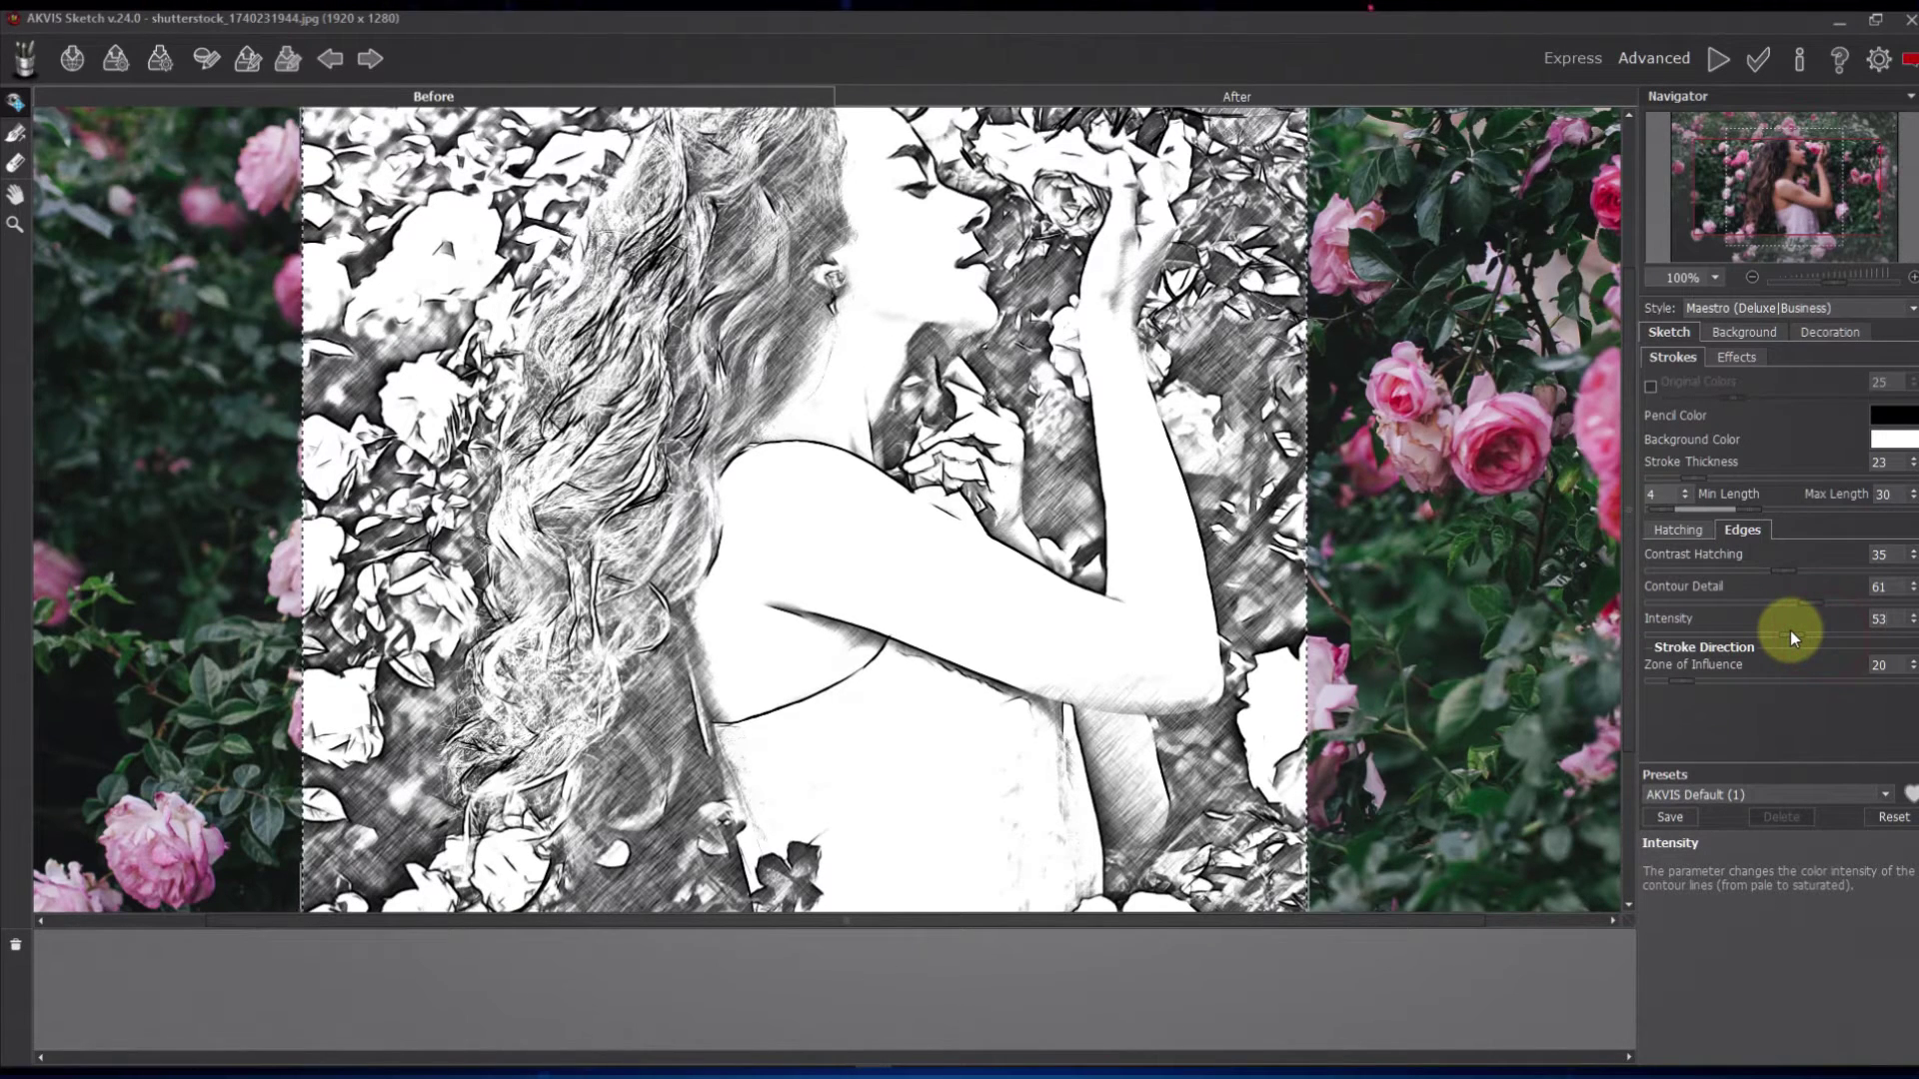
click(1718, 62)
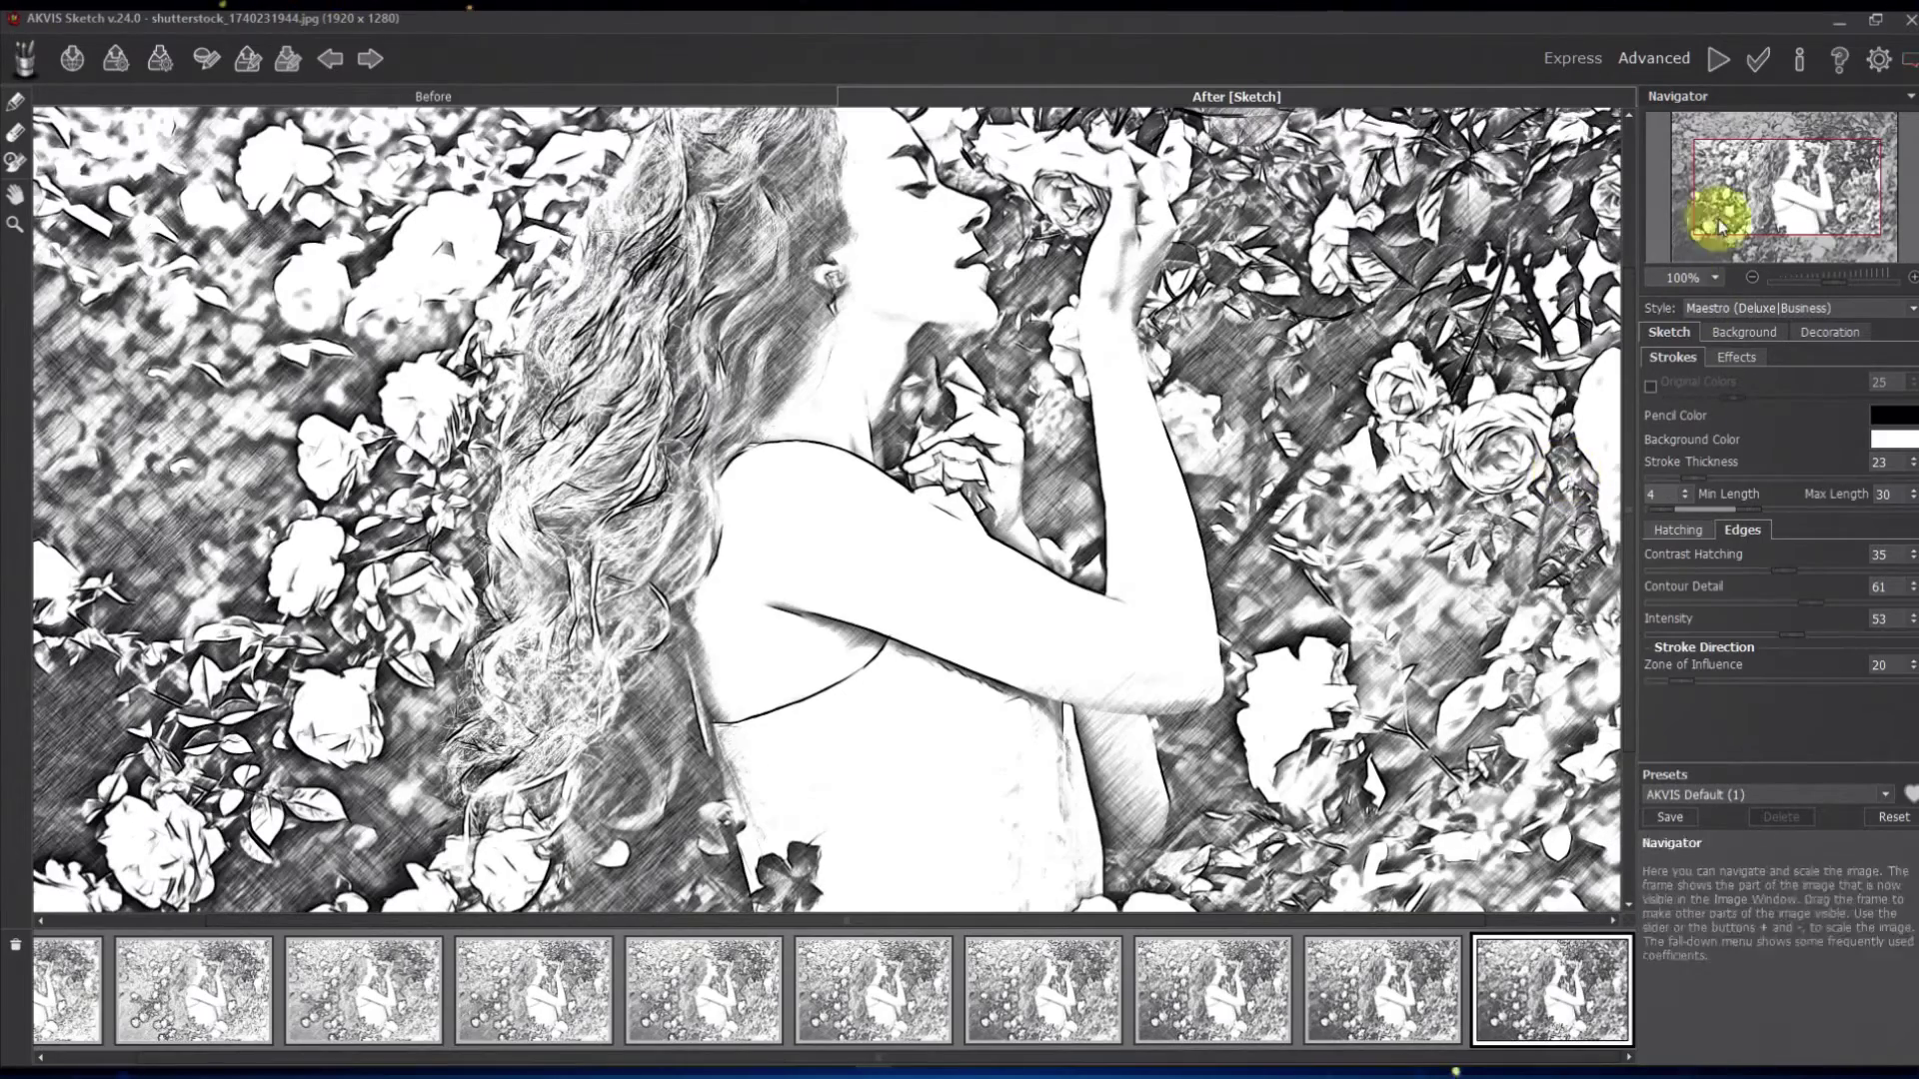
click(1758, 58)
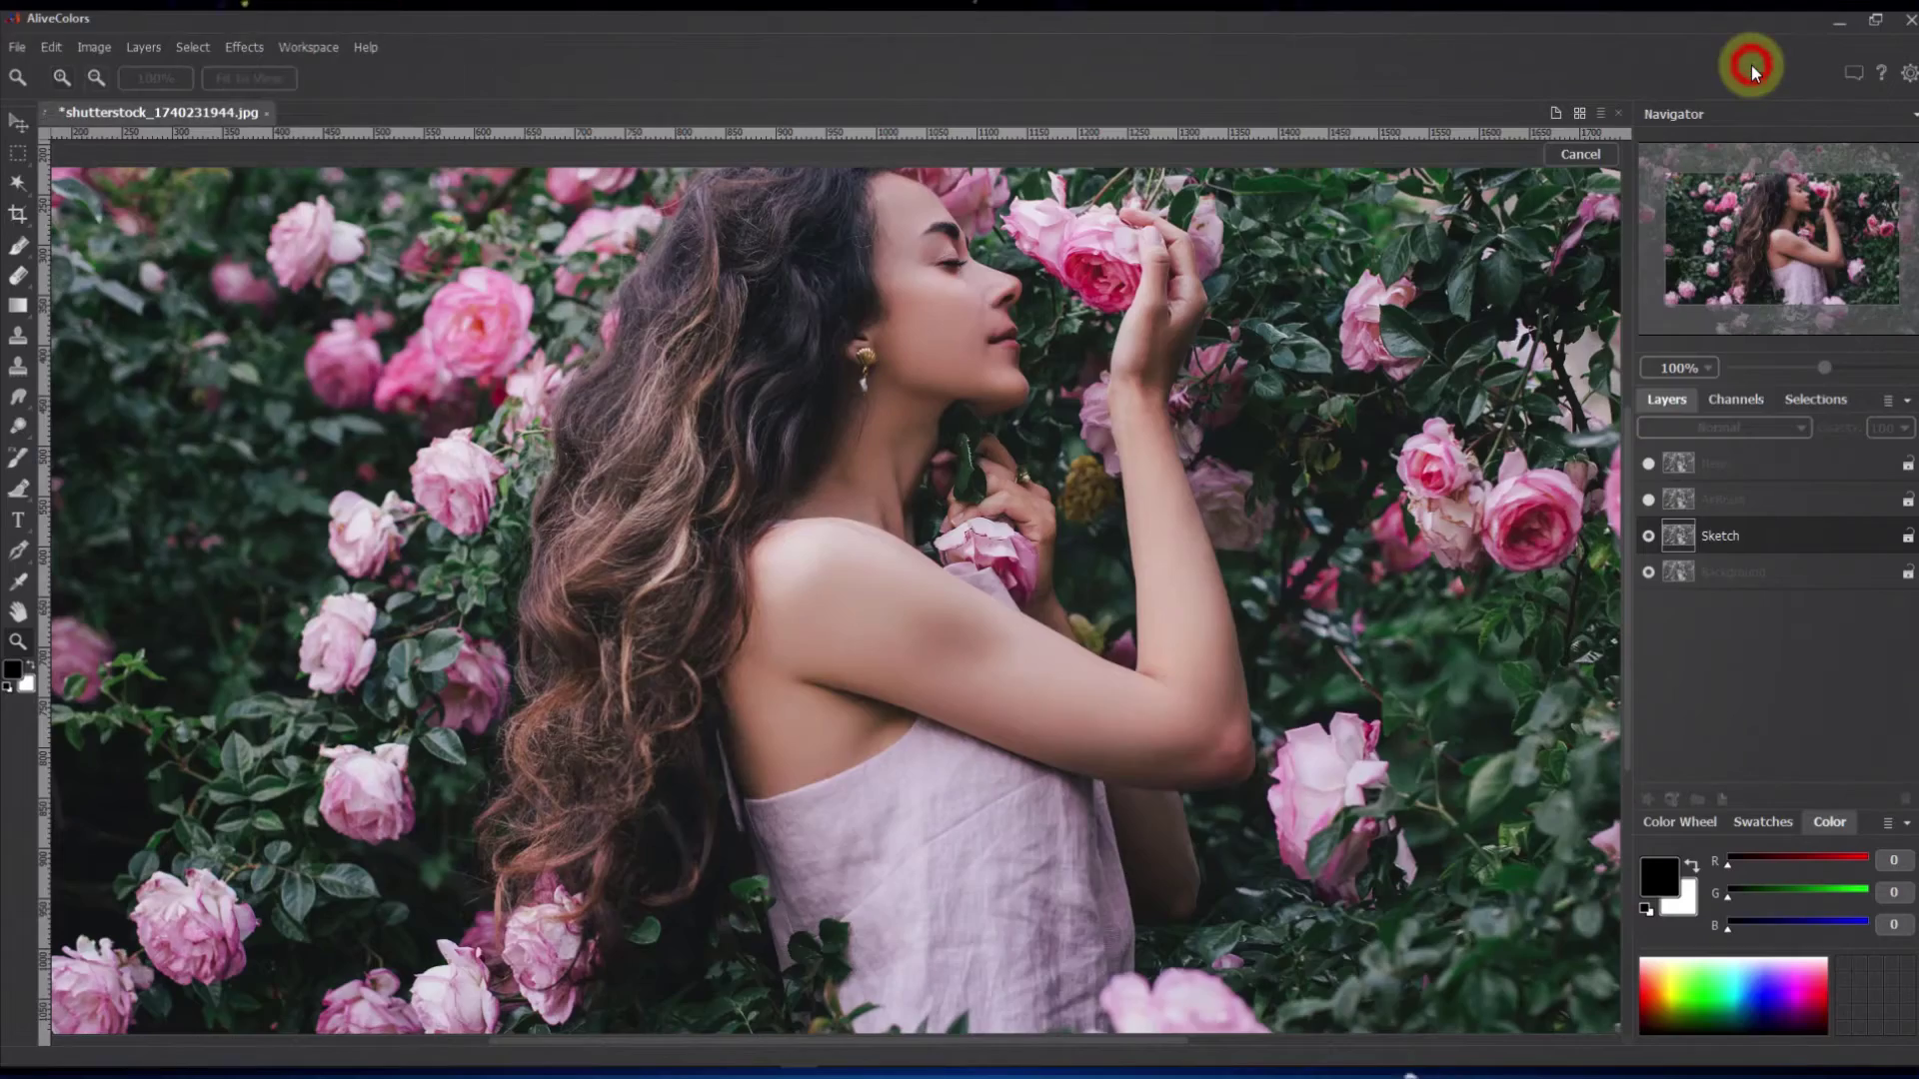
Show the AirBrush layer and open the AKVIS AirBrush effect on it
click(1647, 499)
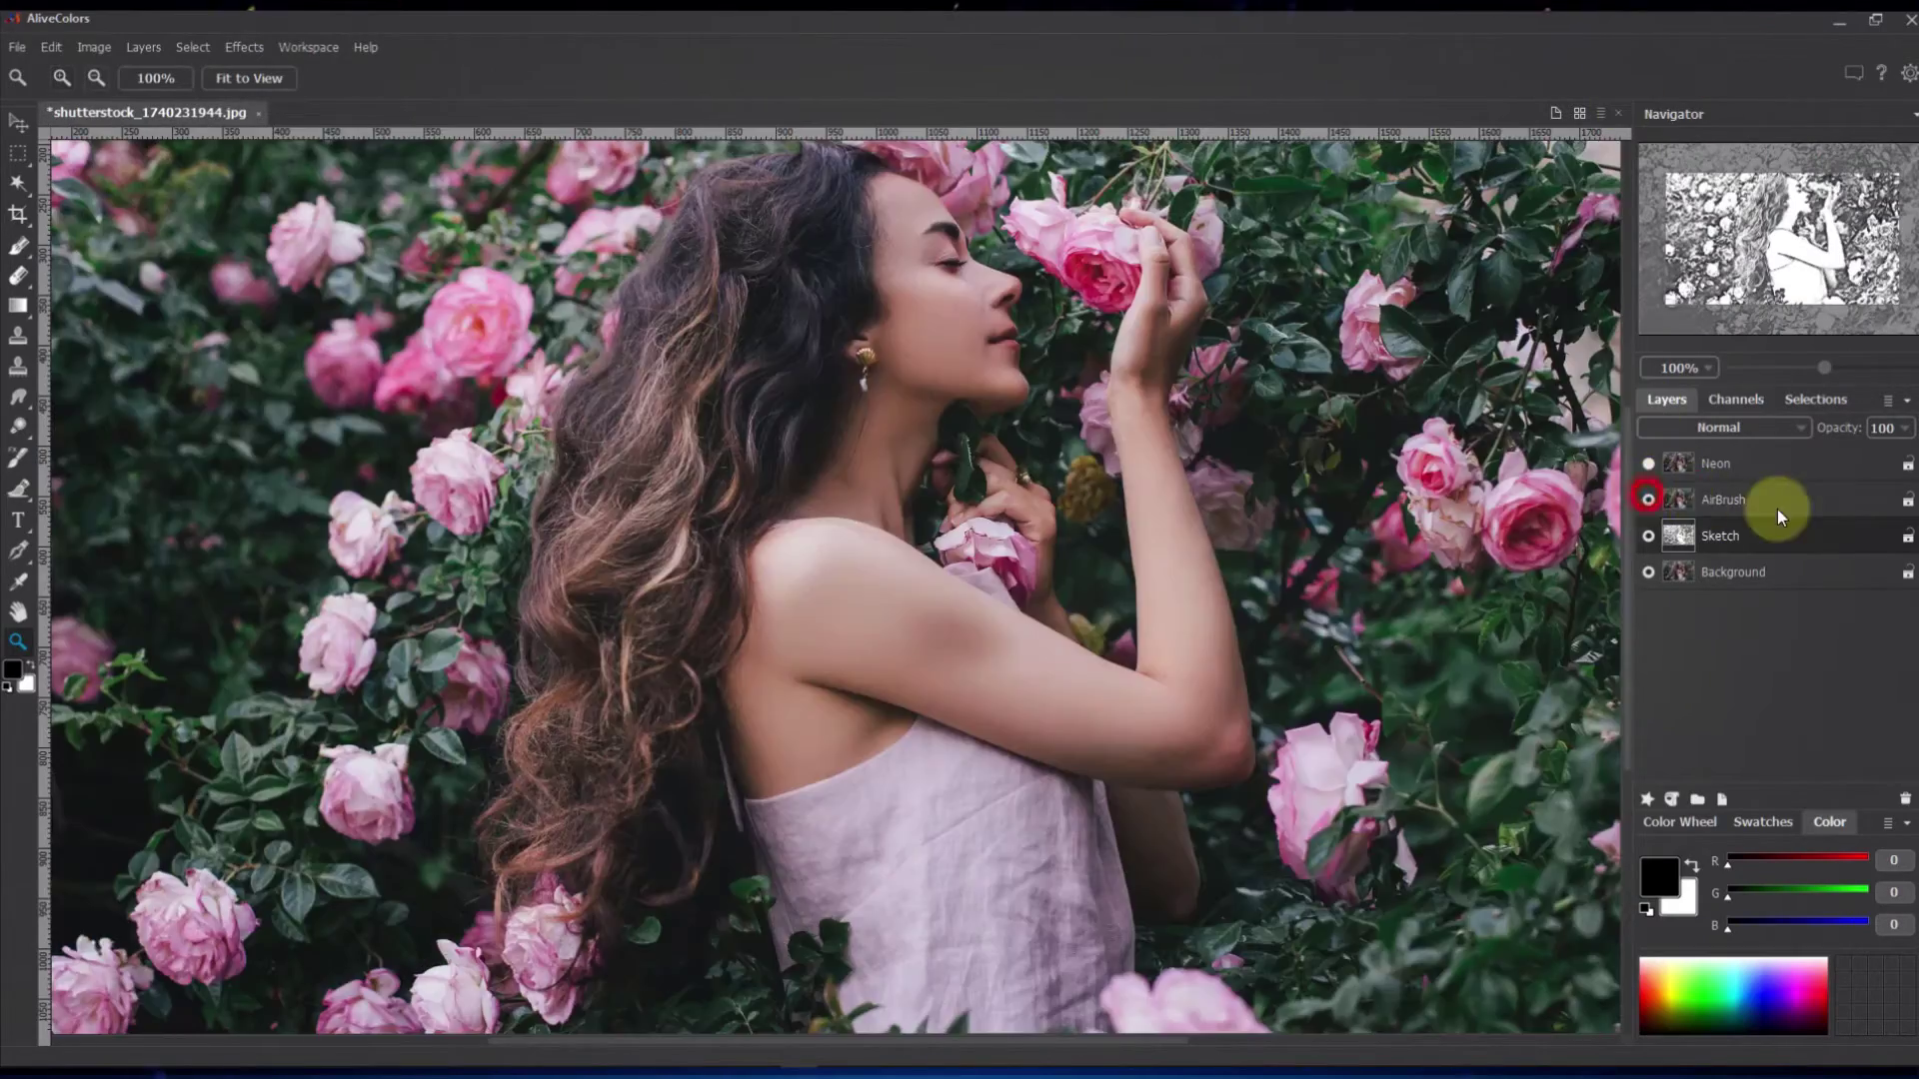
click(244, 47)
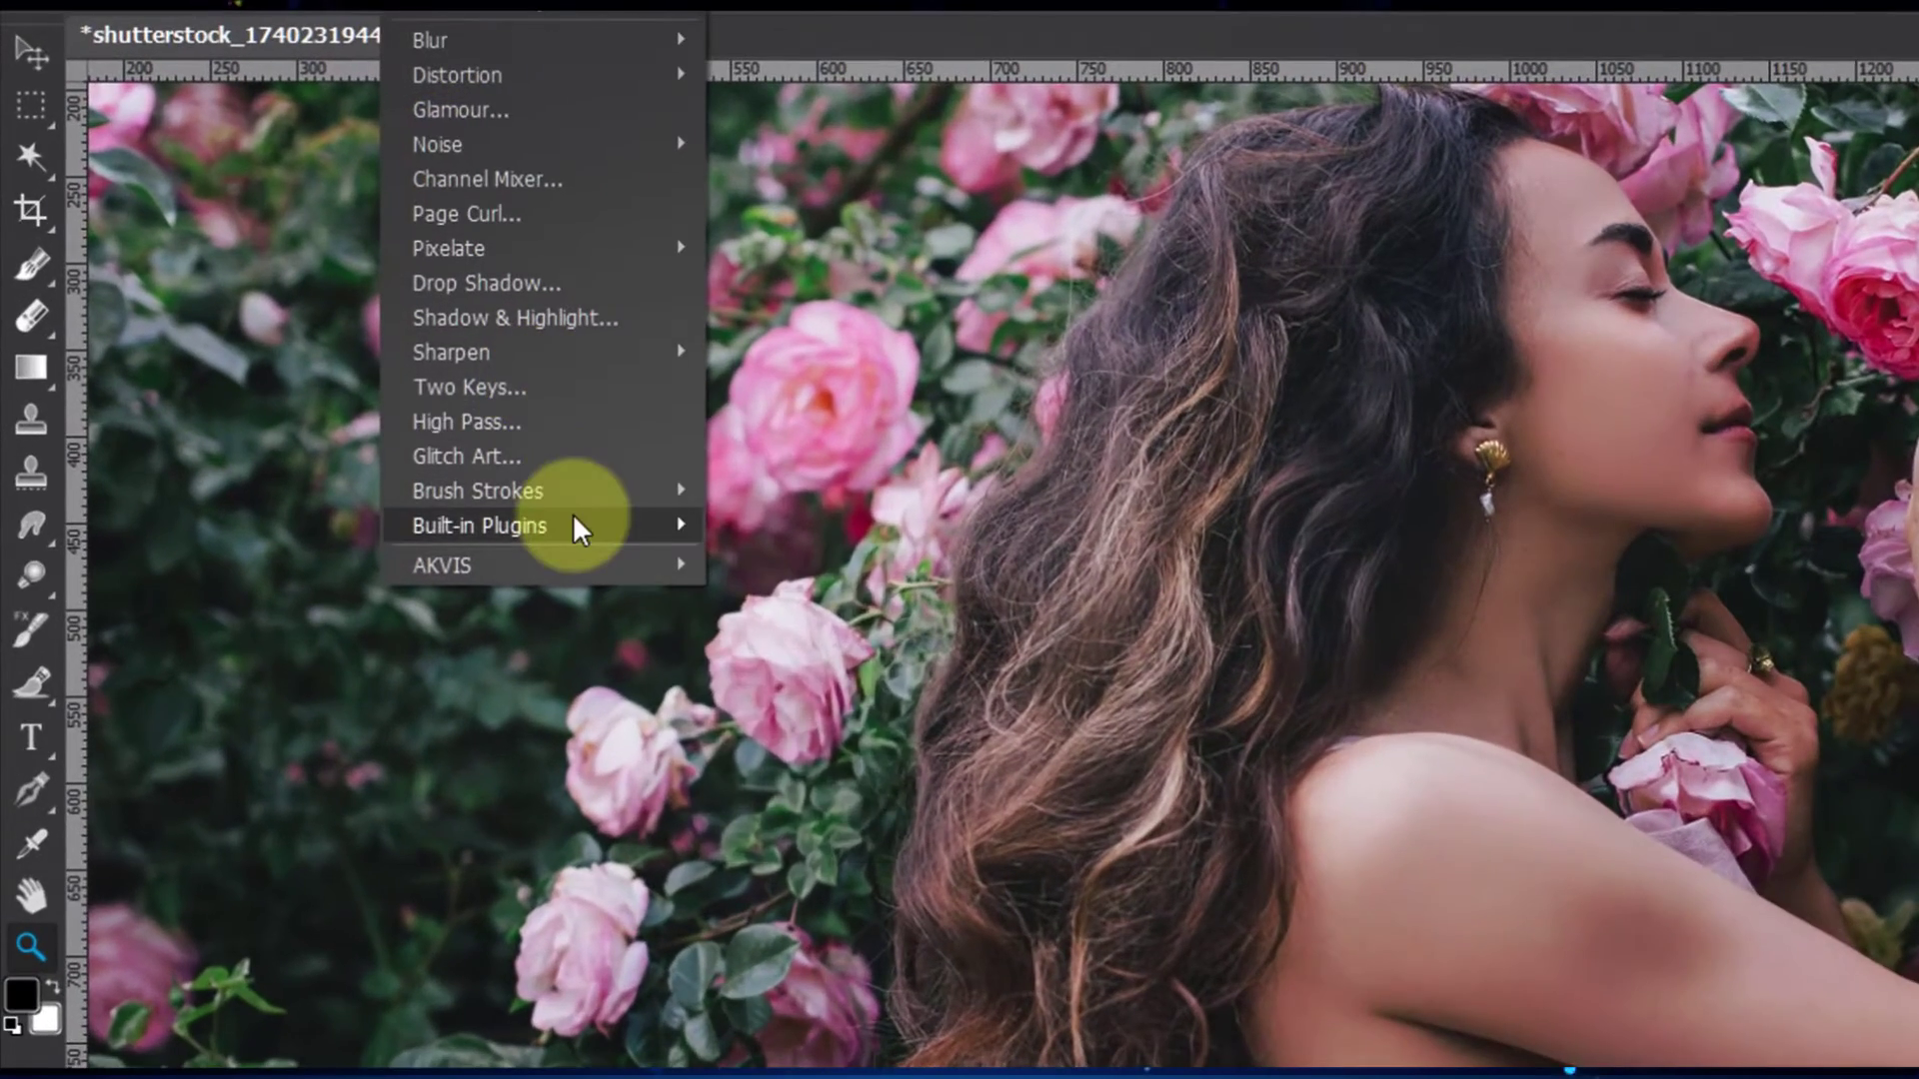
mouse_move(511, 487)
click(703, 495)
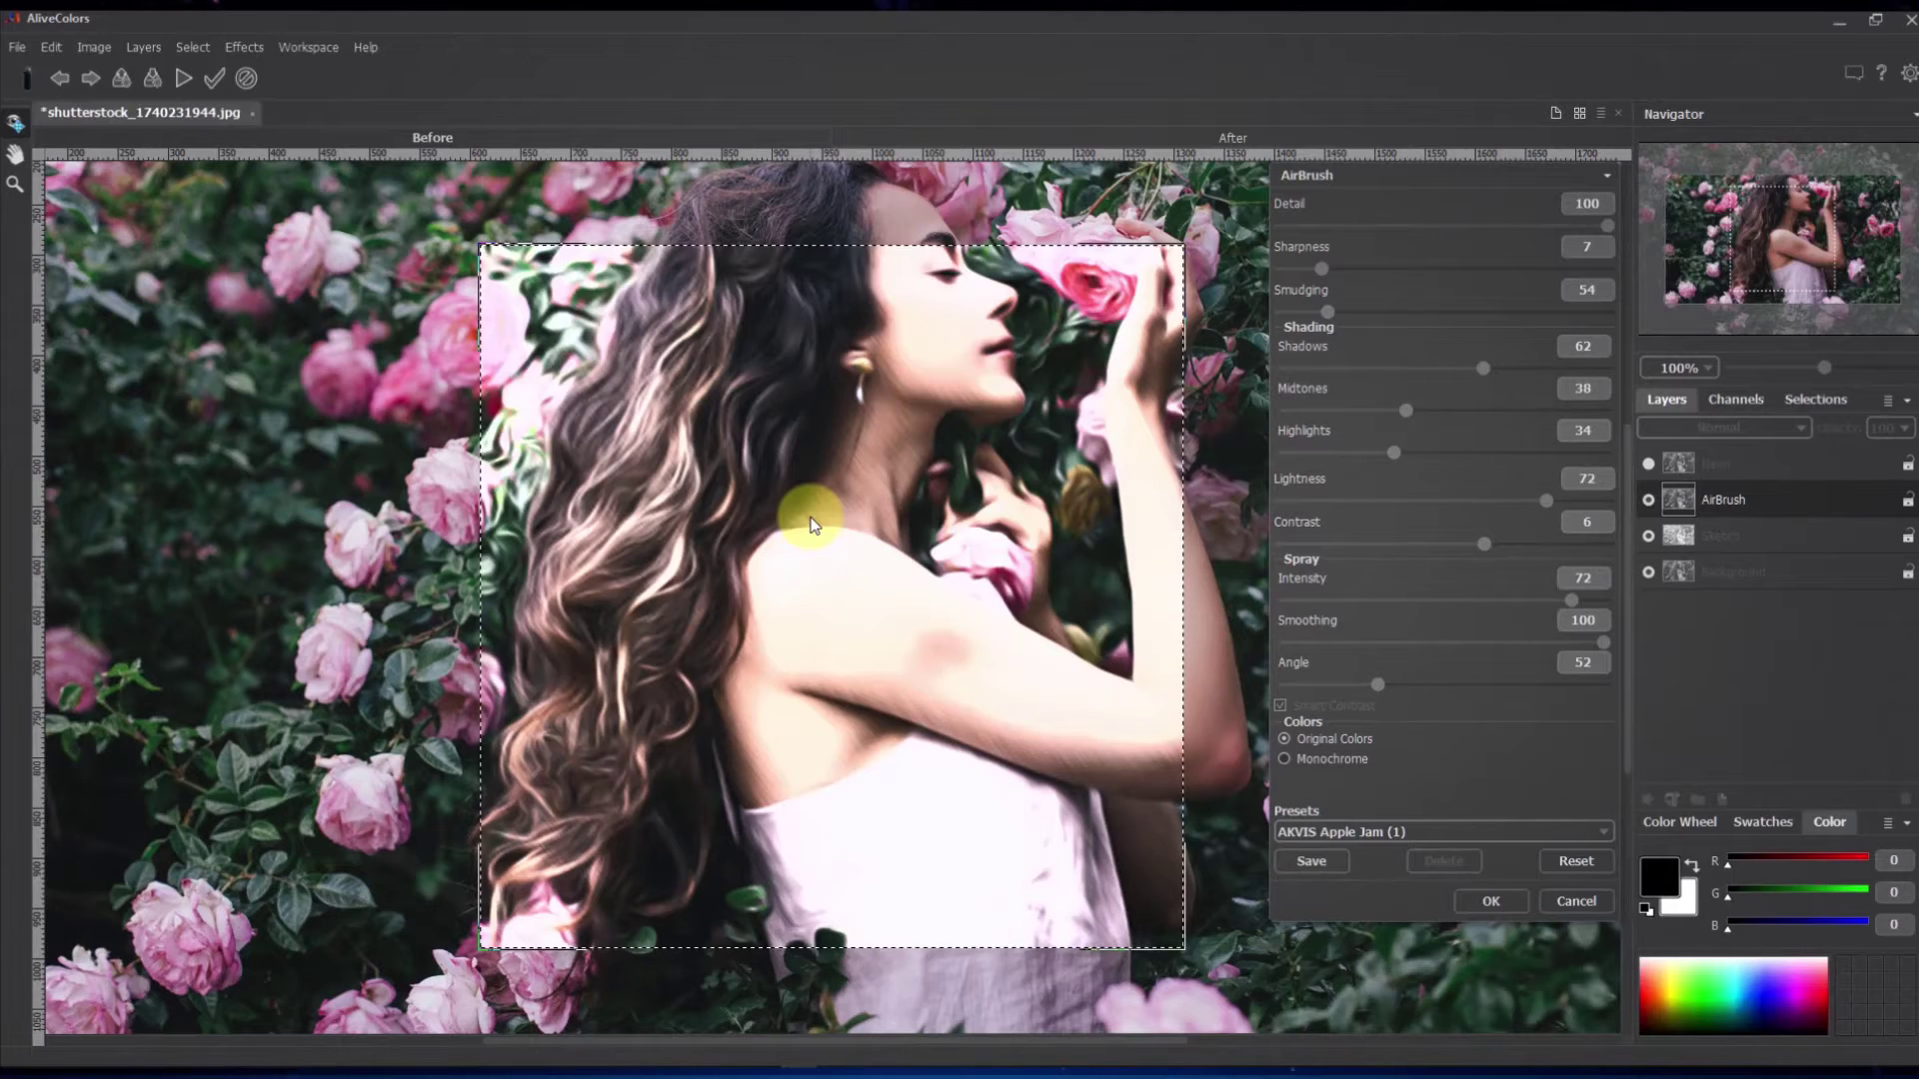
Move the AirBrush preview area up over the woman's head, set the spray angle to 139, increase the smudging, and apply the effect
drag(811, 525, 841, 441)
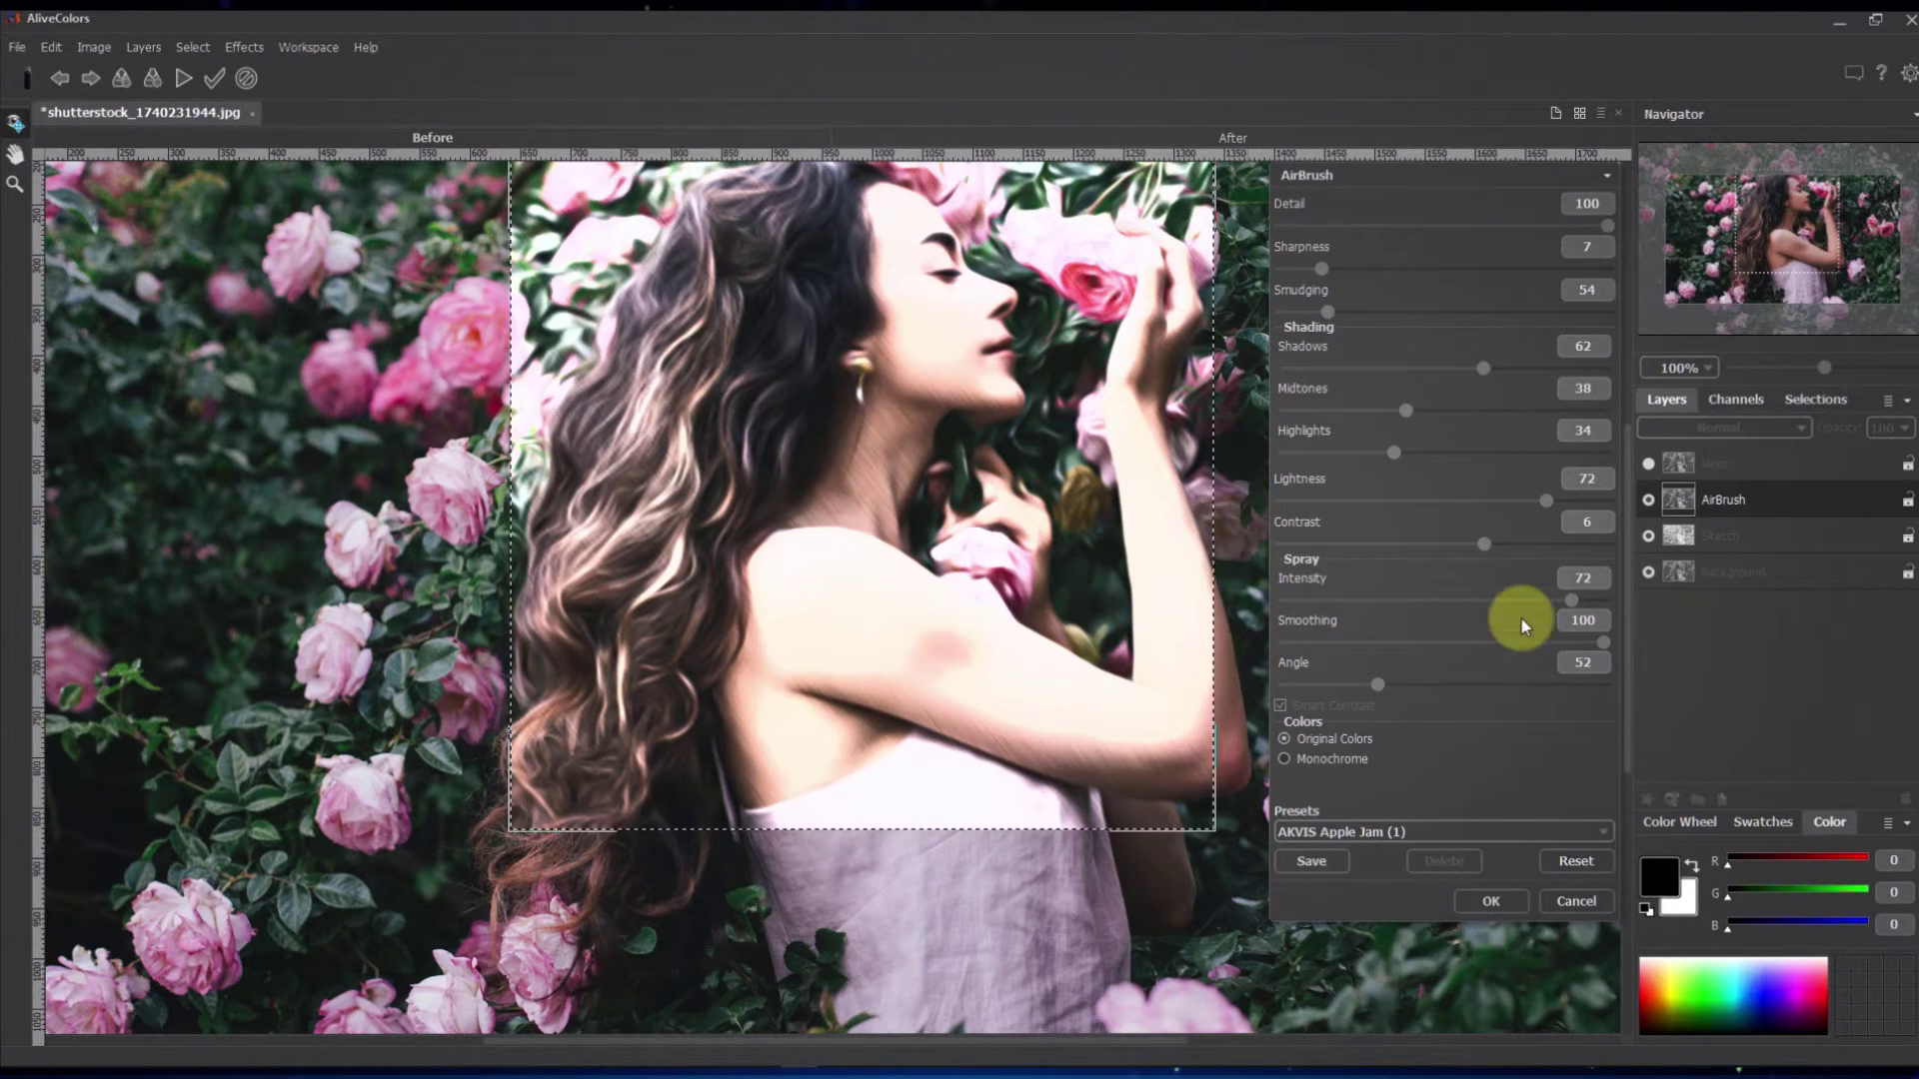
drag(1375, 683, 1532, 686)
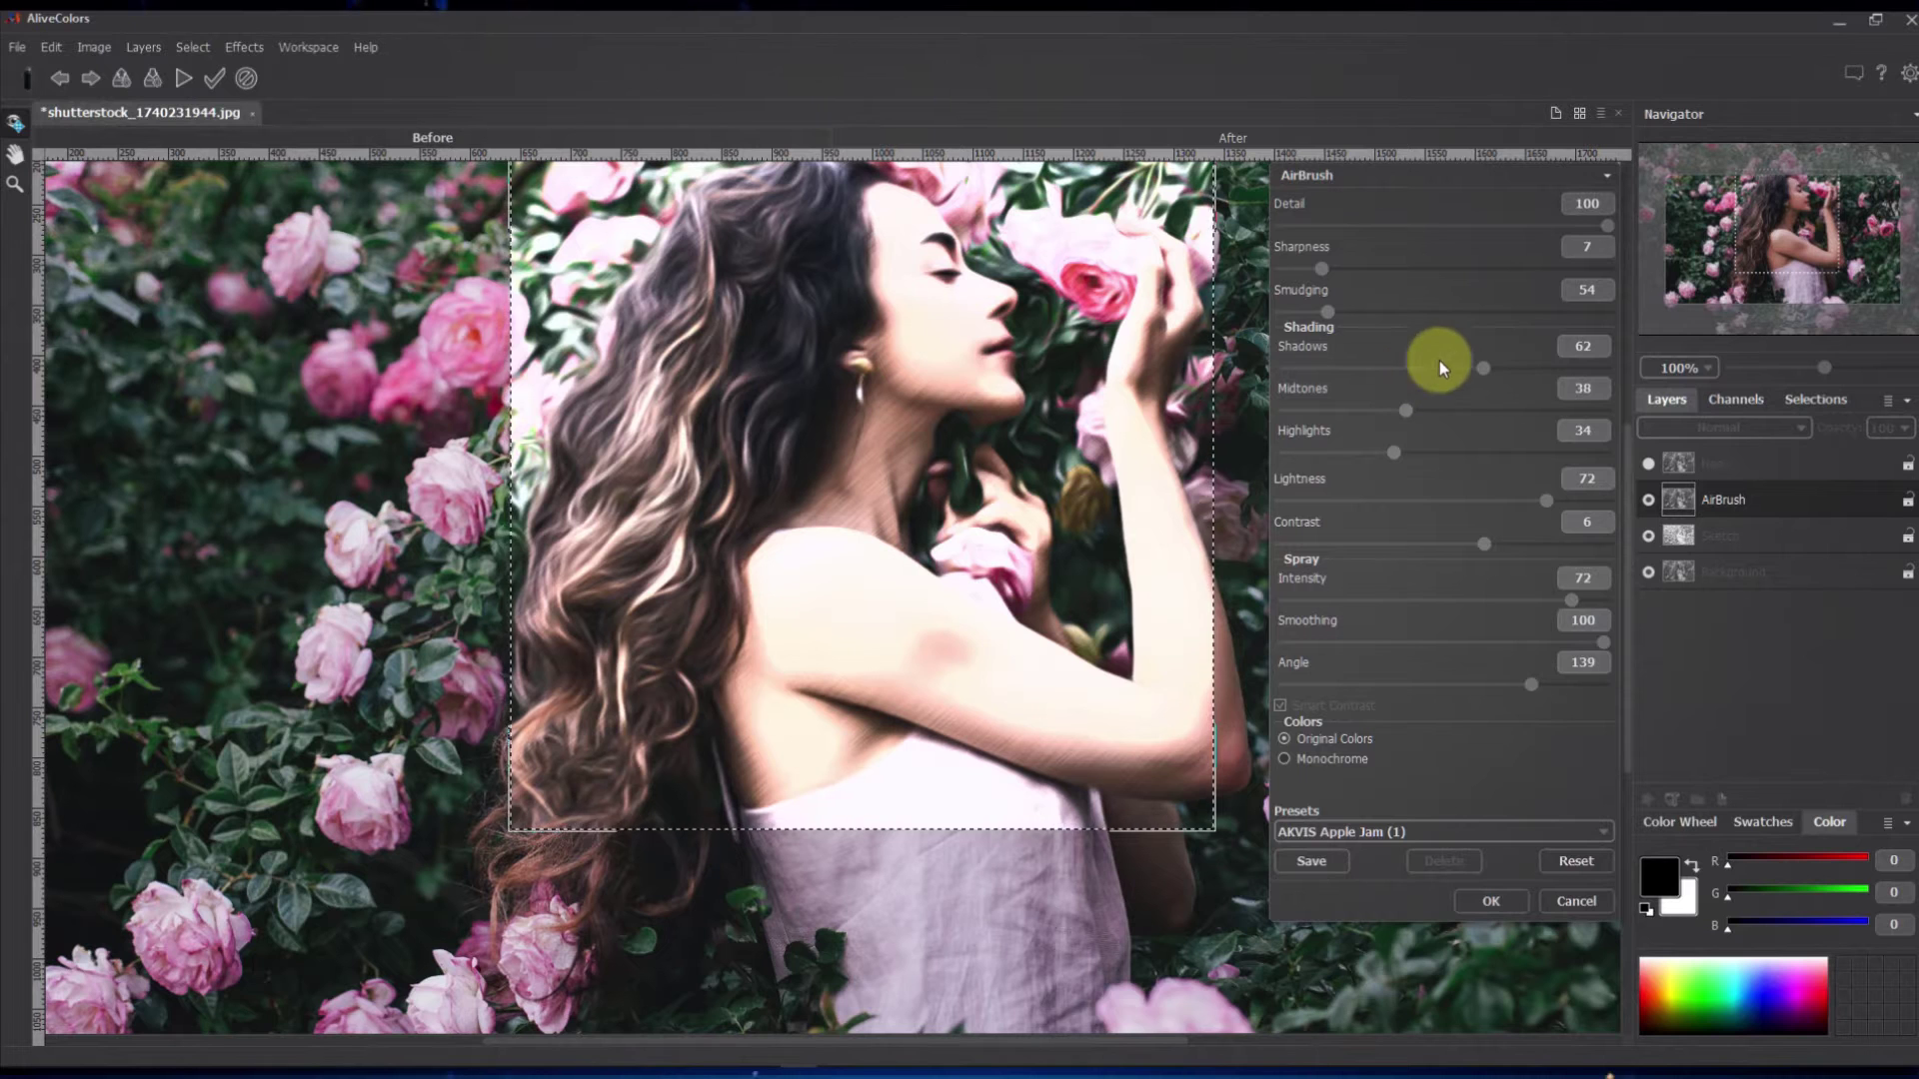
mouse_move(1479, 366)
mouse_down()
mouse_move(1339, 369)
mouse_move(1485, 366)
mouse_up()
drag(1329, 318, 1413, 310)
click(1499, 918)
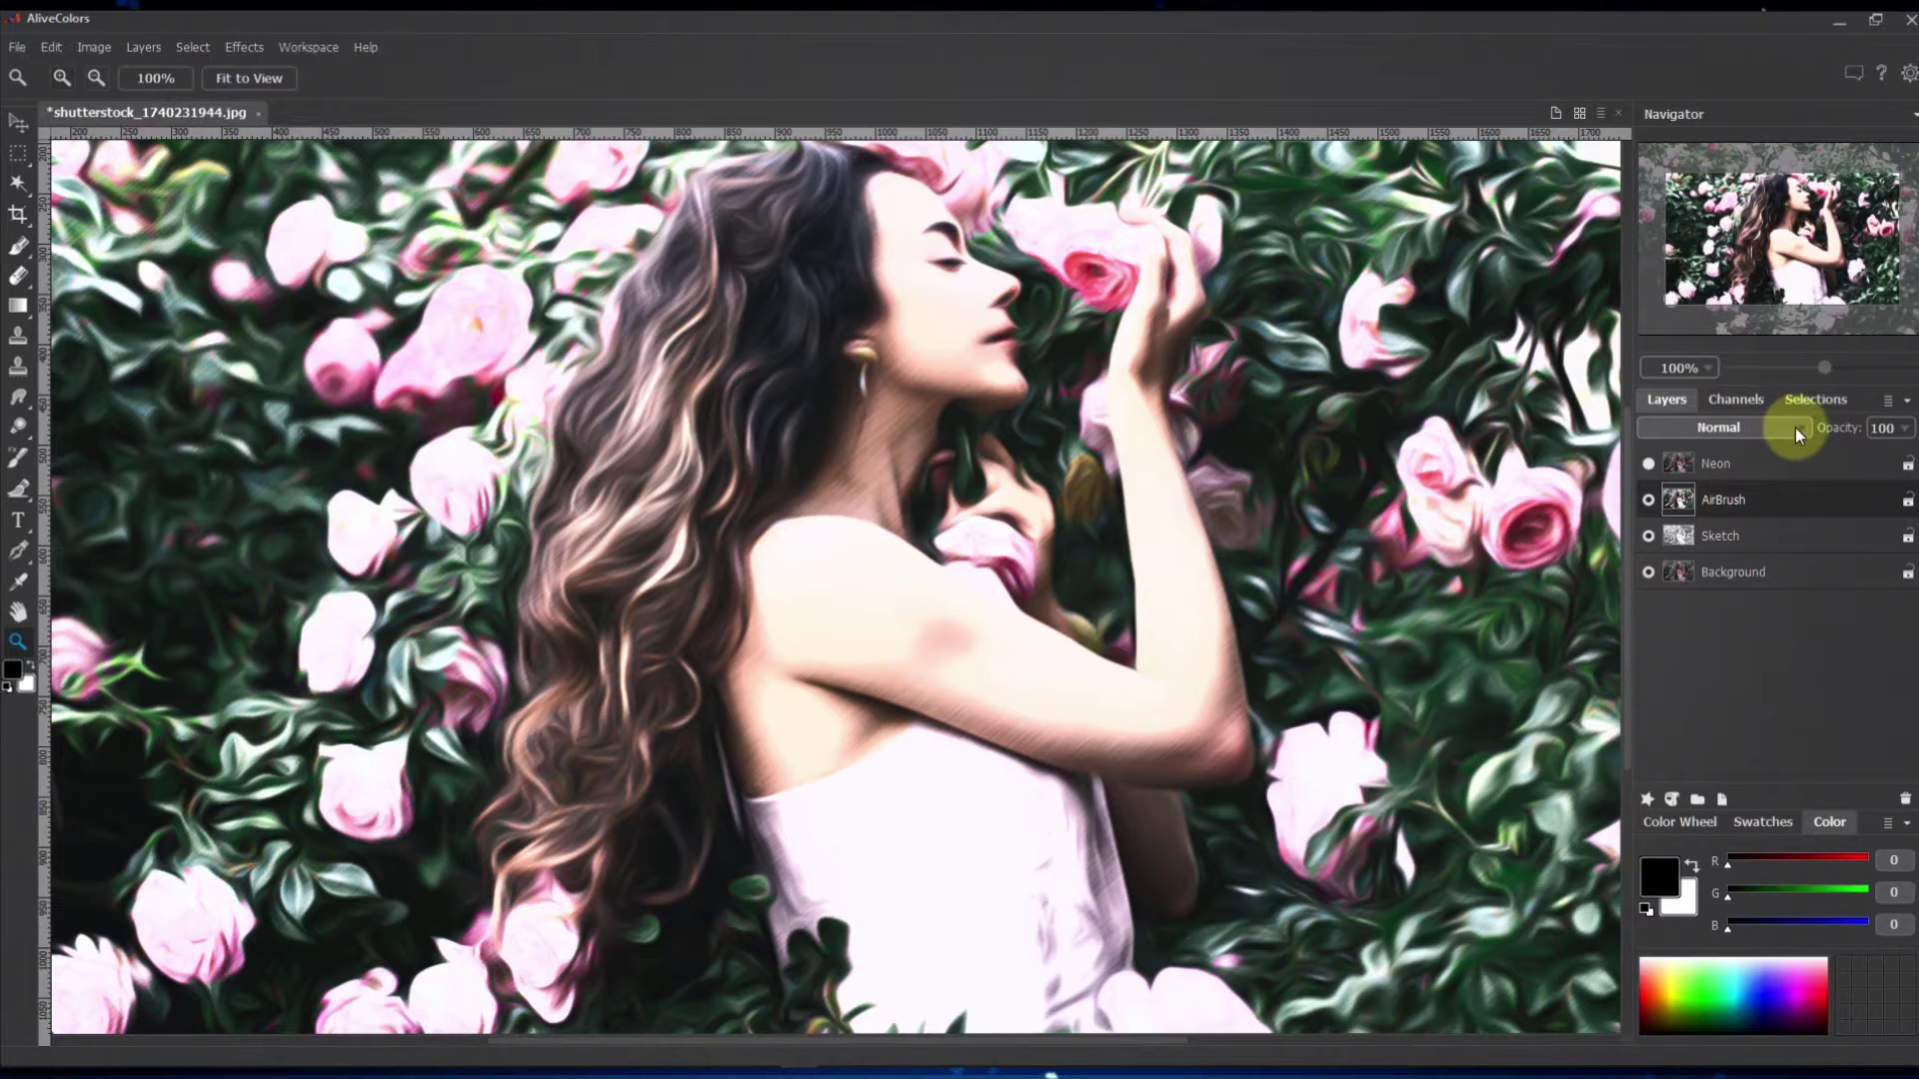
Try the Overlay and Soft Light blend modes on the AirBrush layer
click(1795, 429)
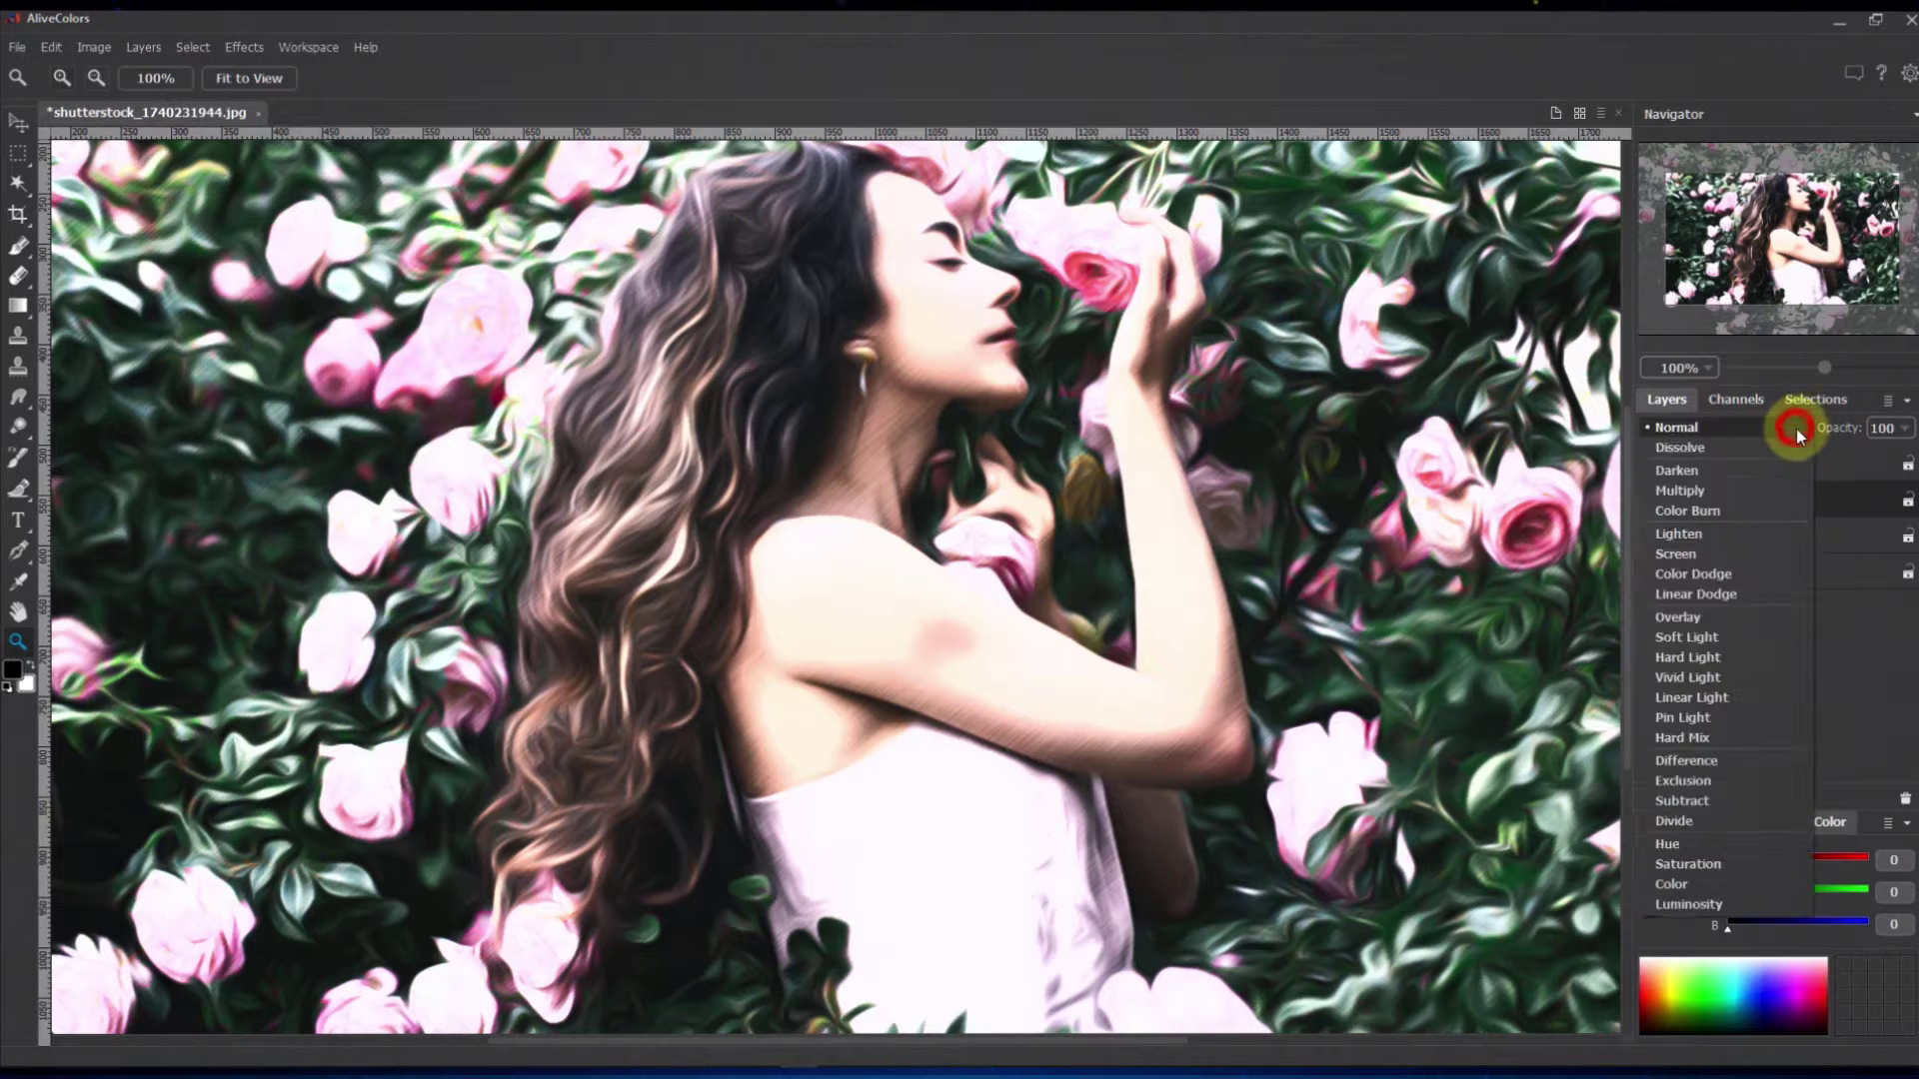
click(1689, 616)
click(1753, 428)
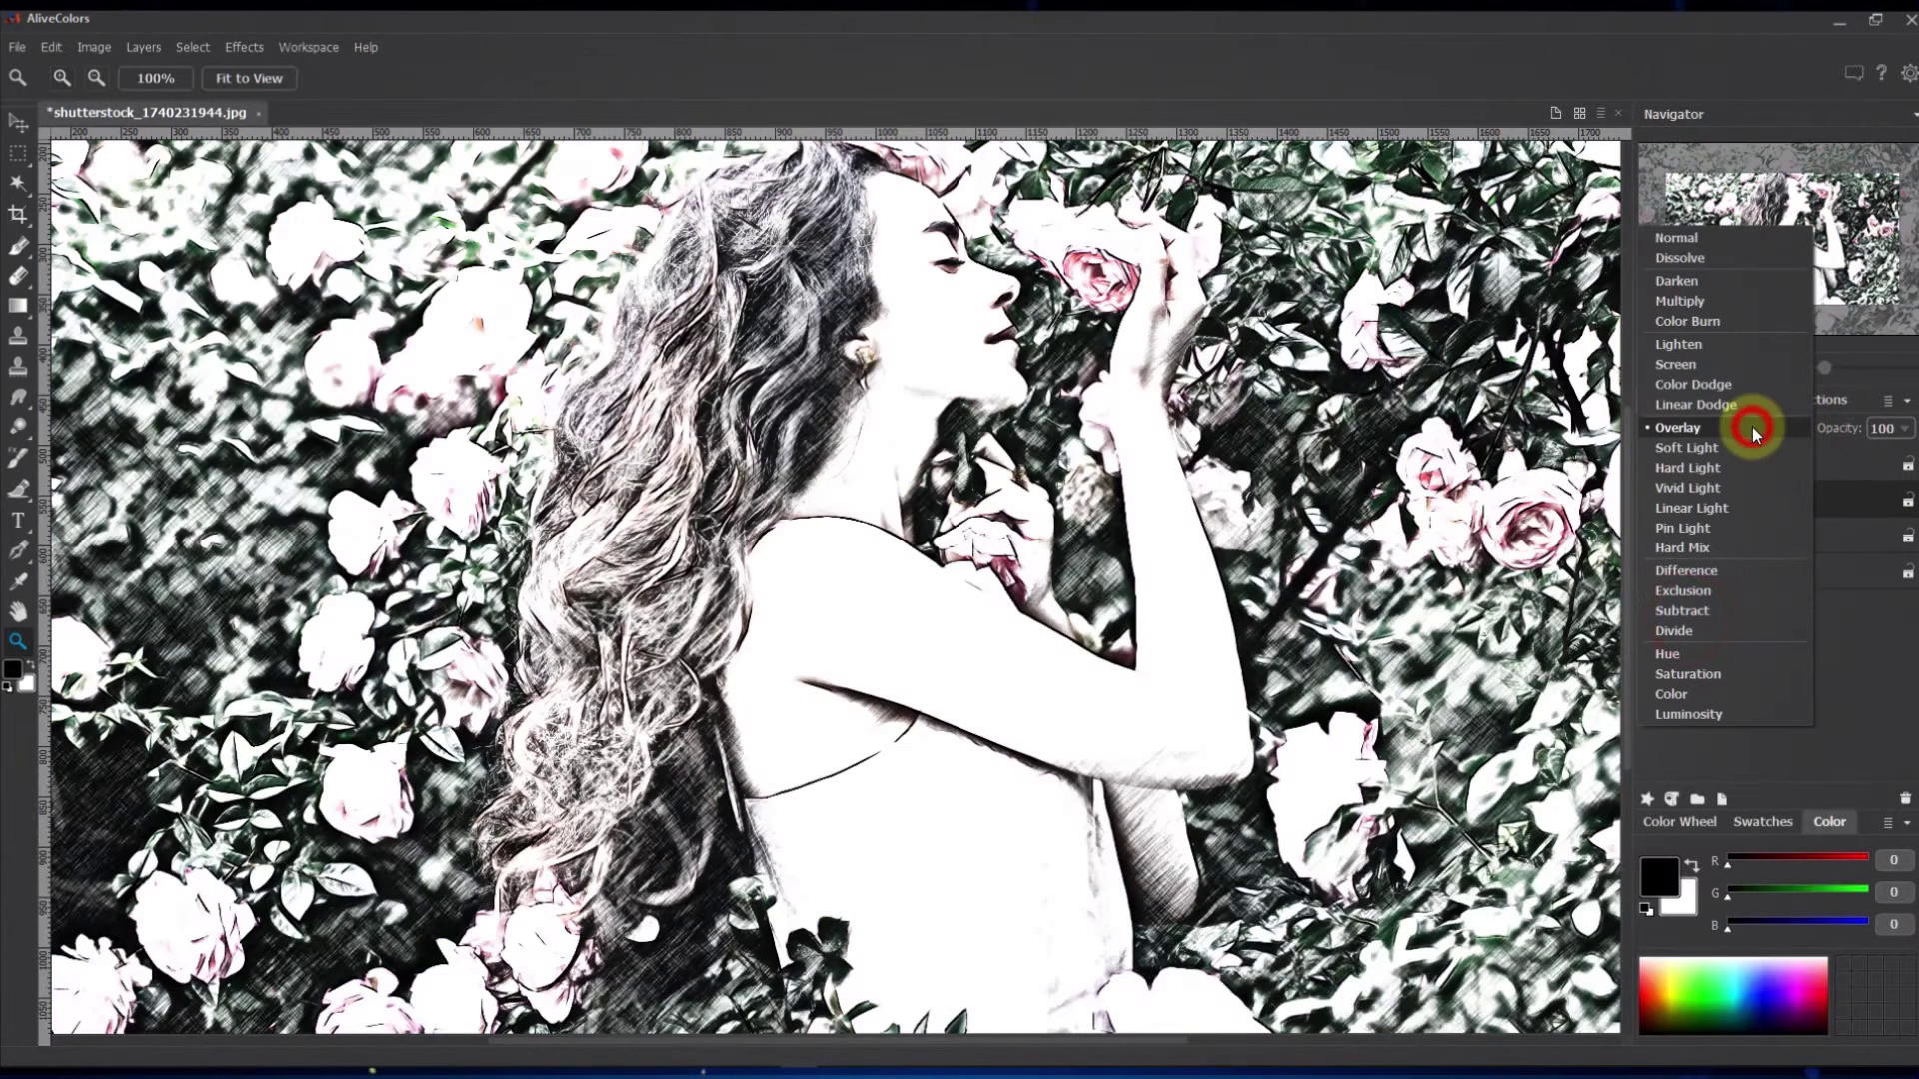
click(1745, 447)
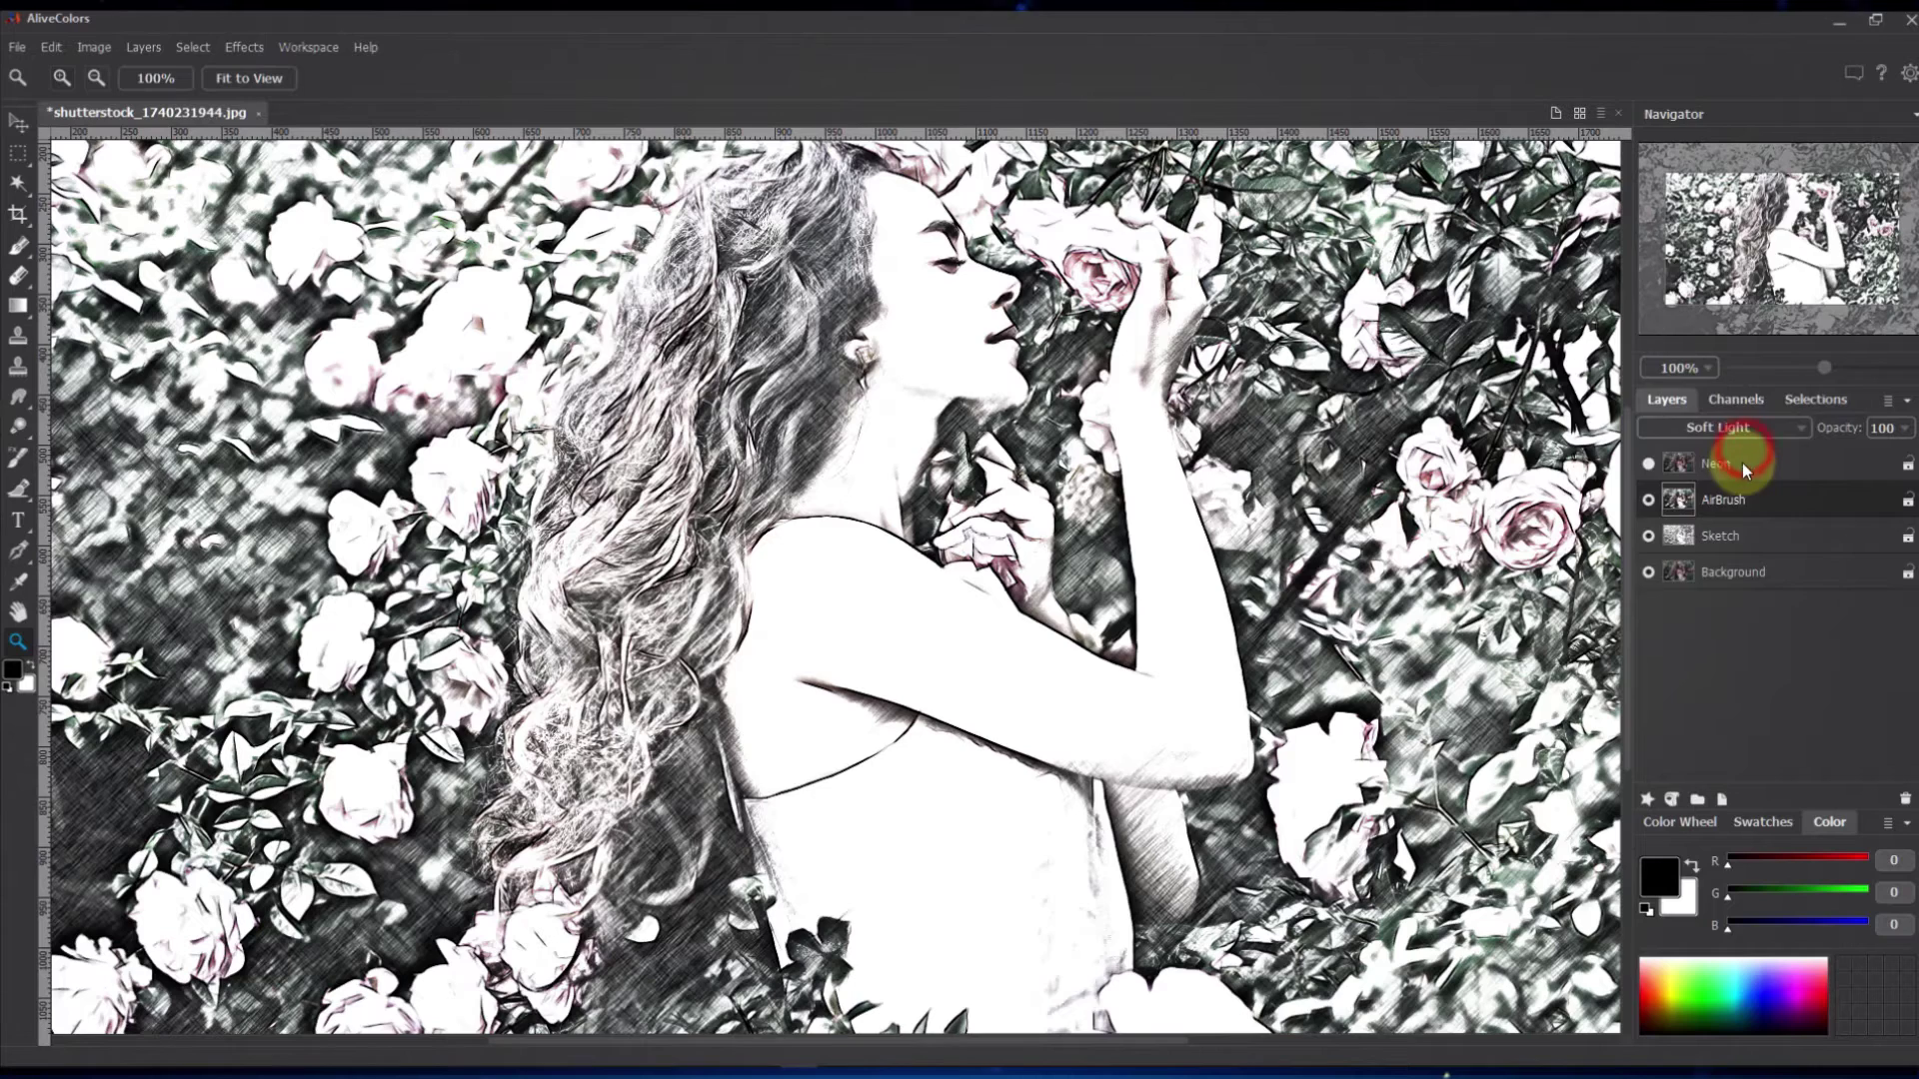
Set the AirBrush layer's blend mode to Hard Light and its opacity to 85%
click(1761, 429)
click(1748, 450)
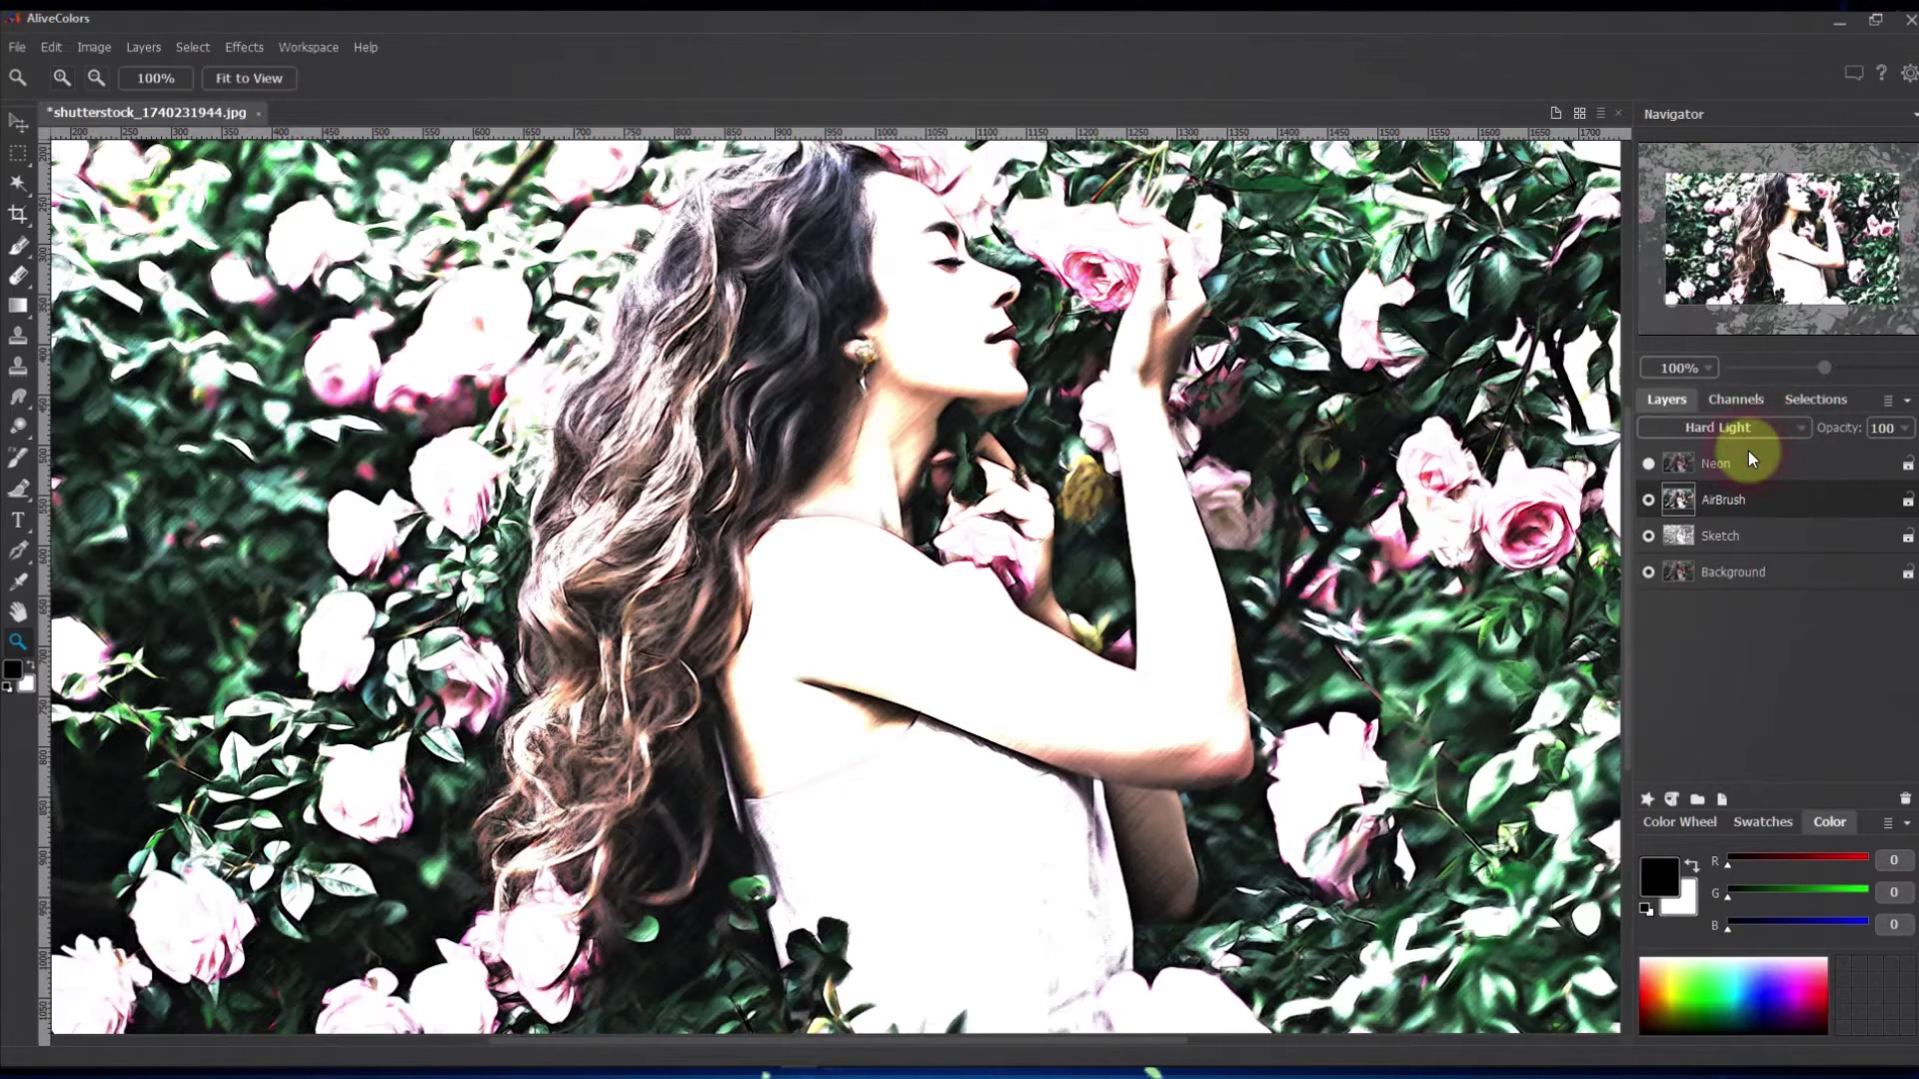
click(1903, 427)
drag(1899, 451, 1883, 456)
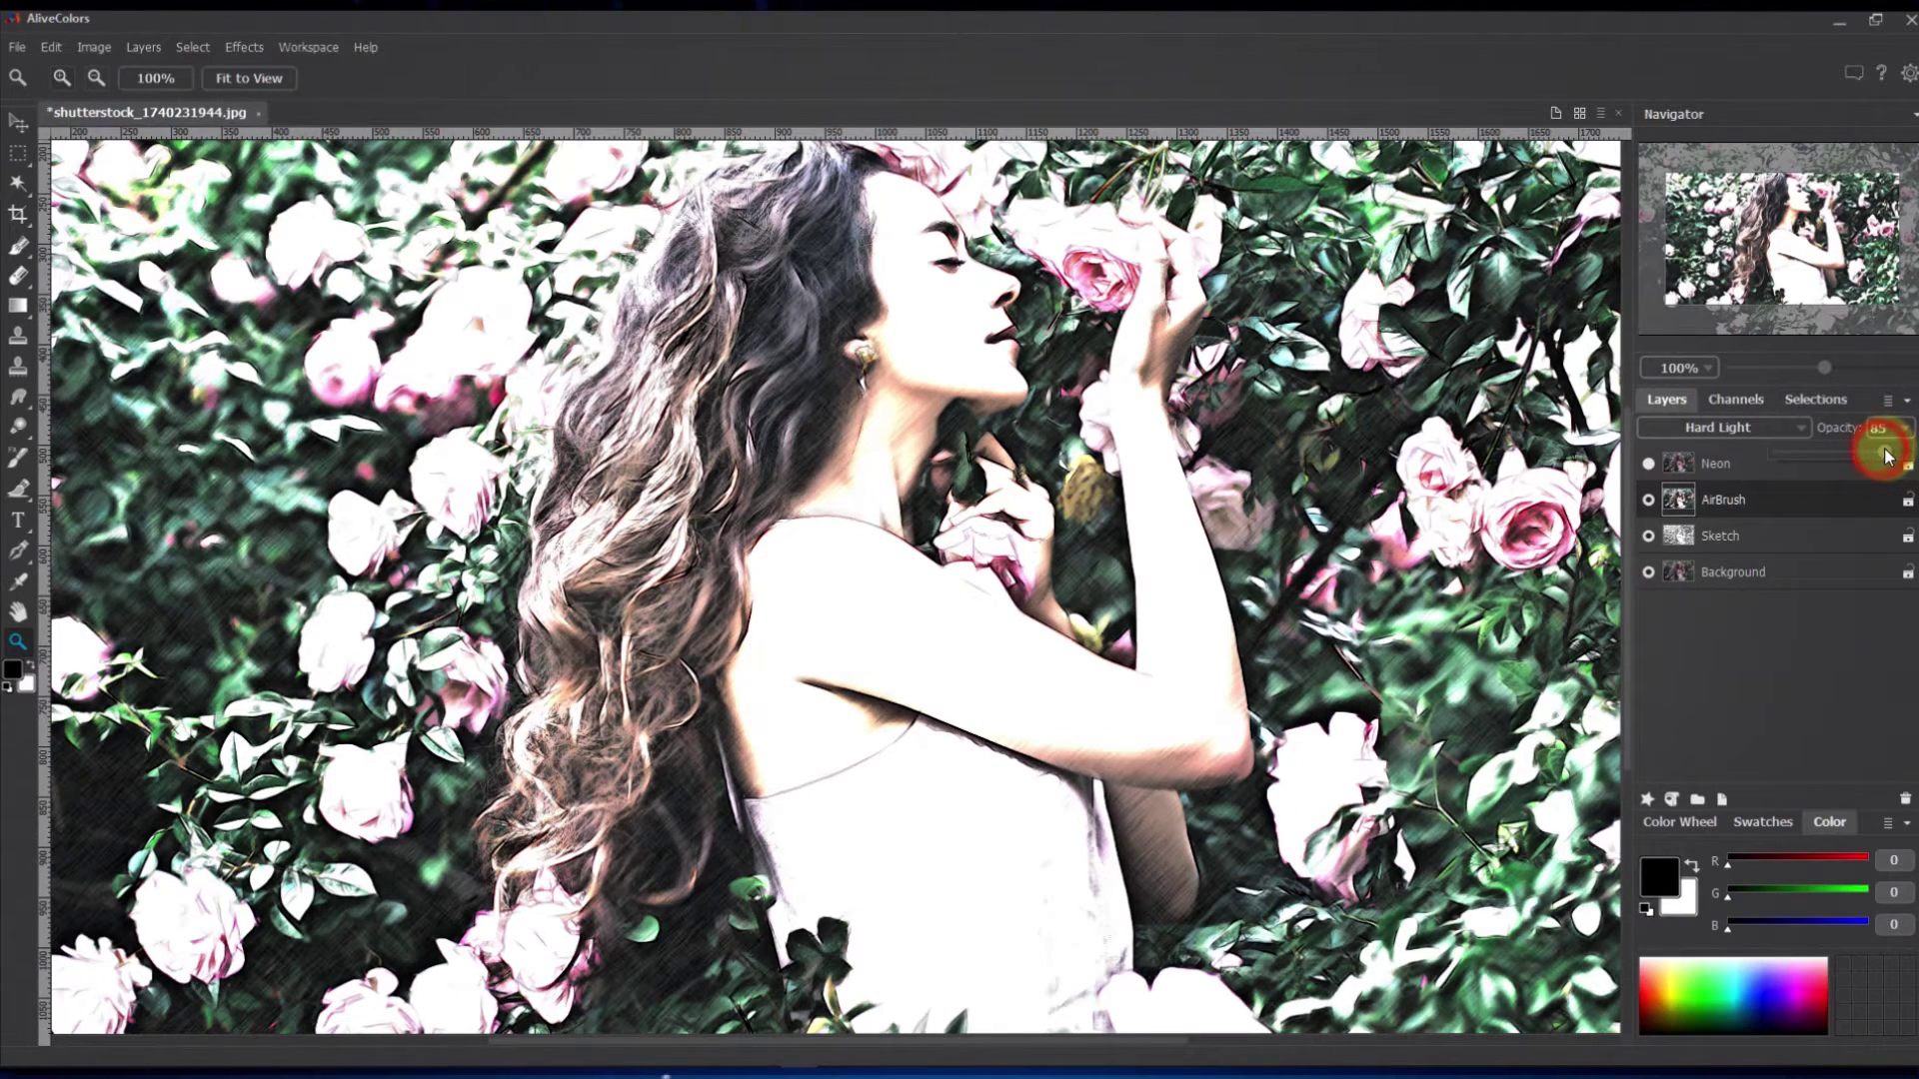
Show and select the Neon layer and open the built-in Neon effect on it
click(1737, 462)
click(243, 47)
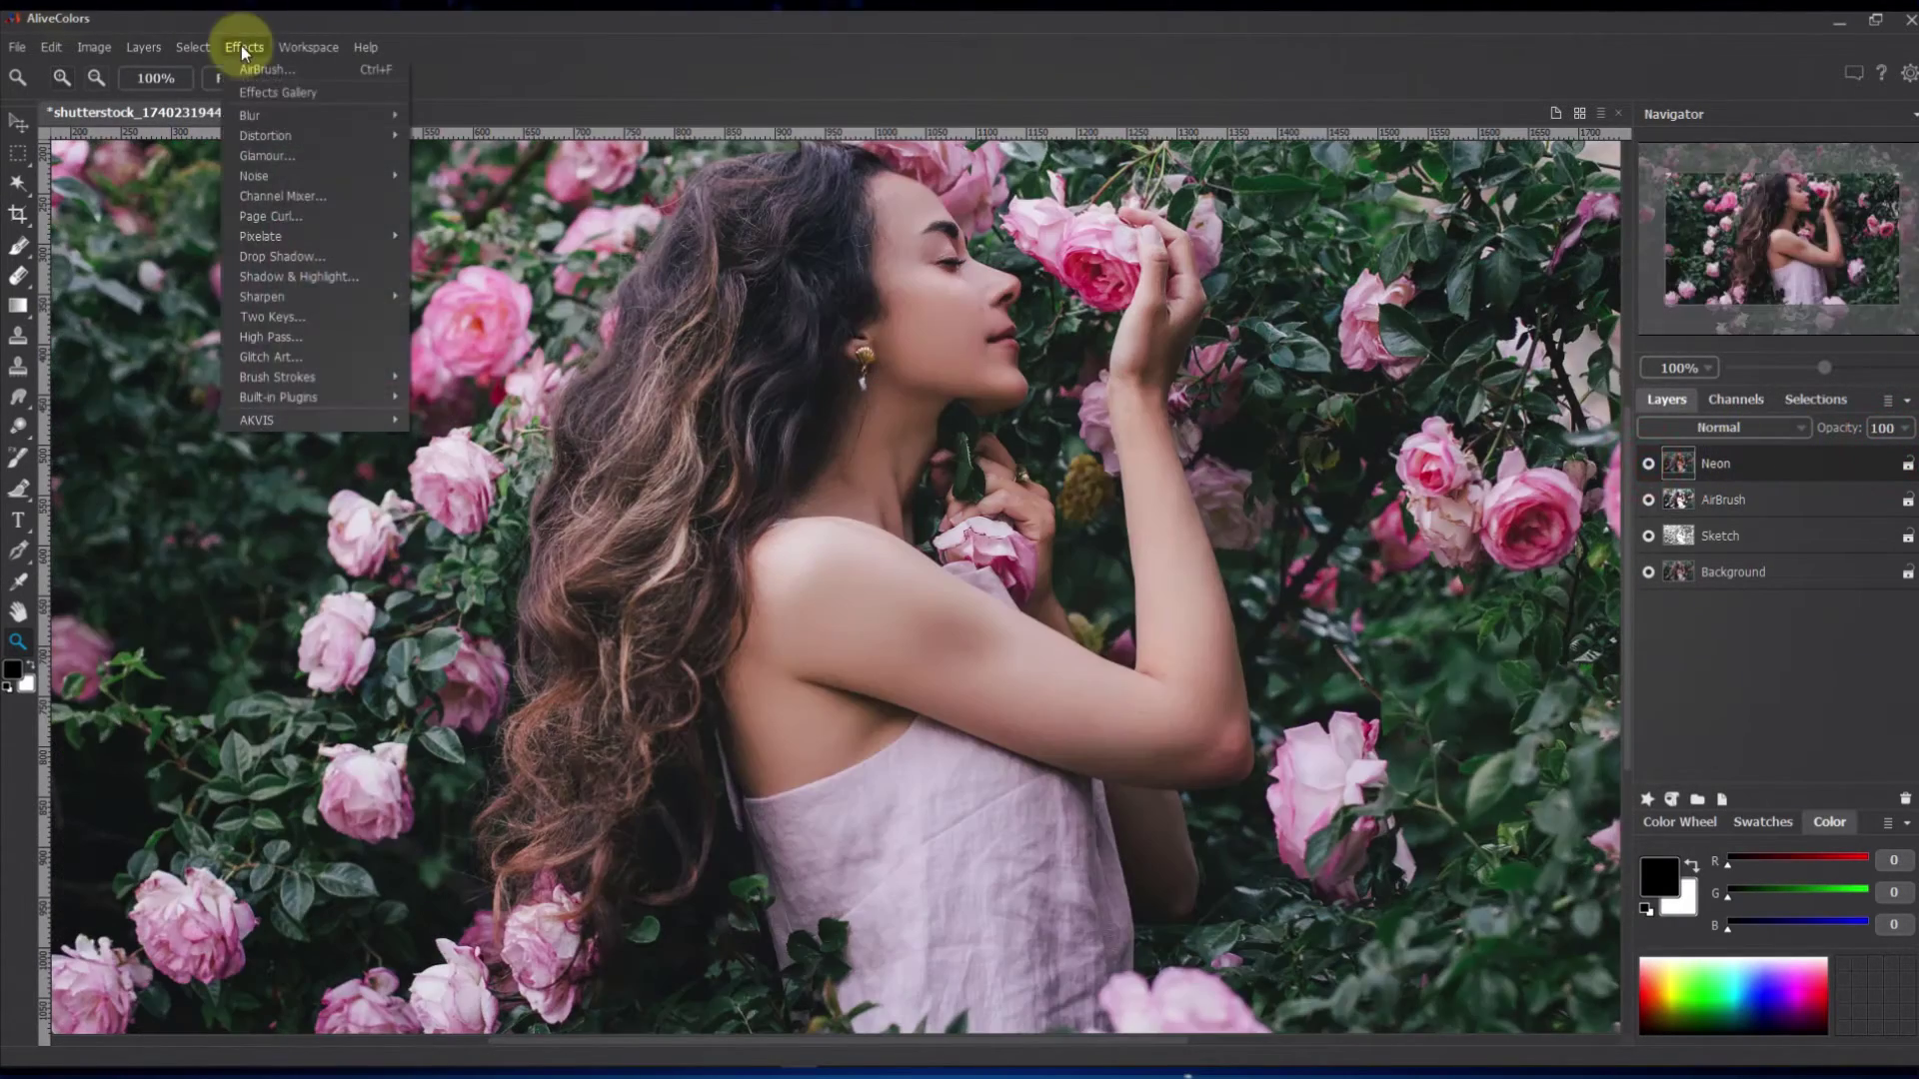
mouse_move(285, 397)
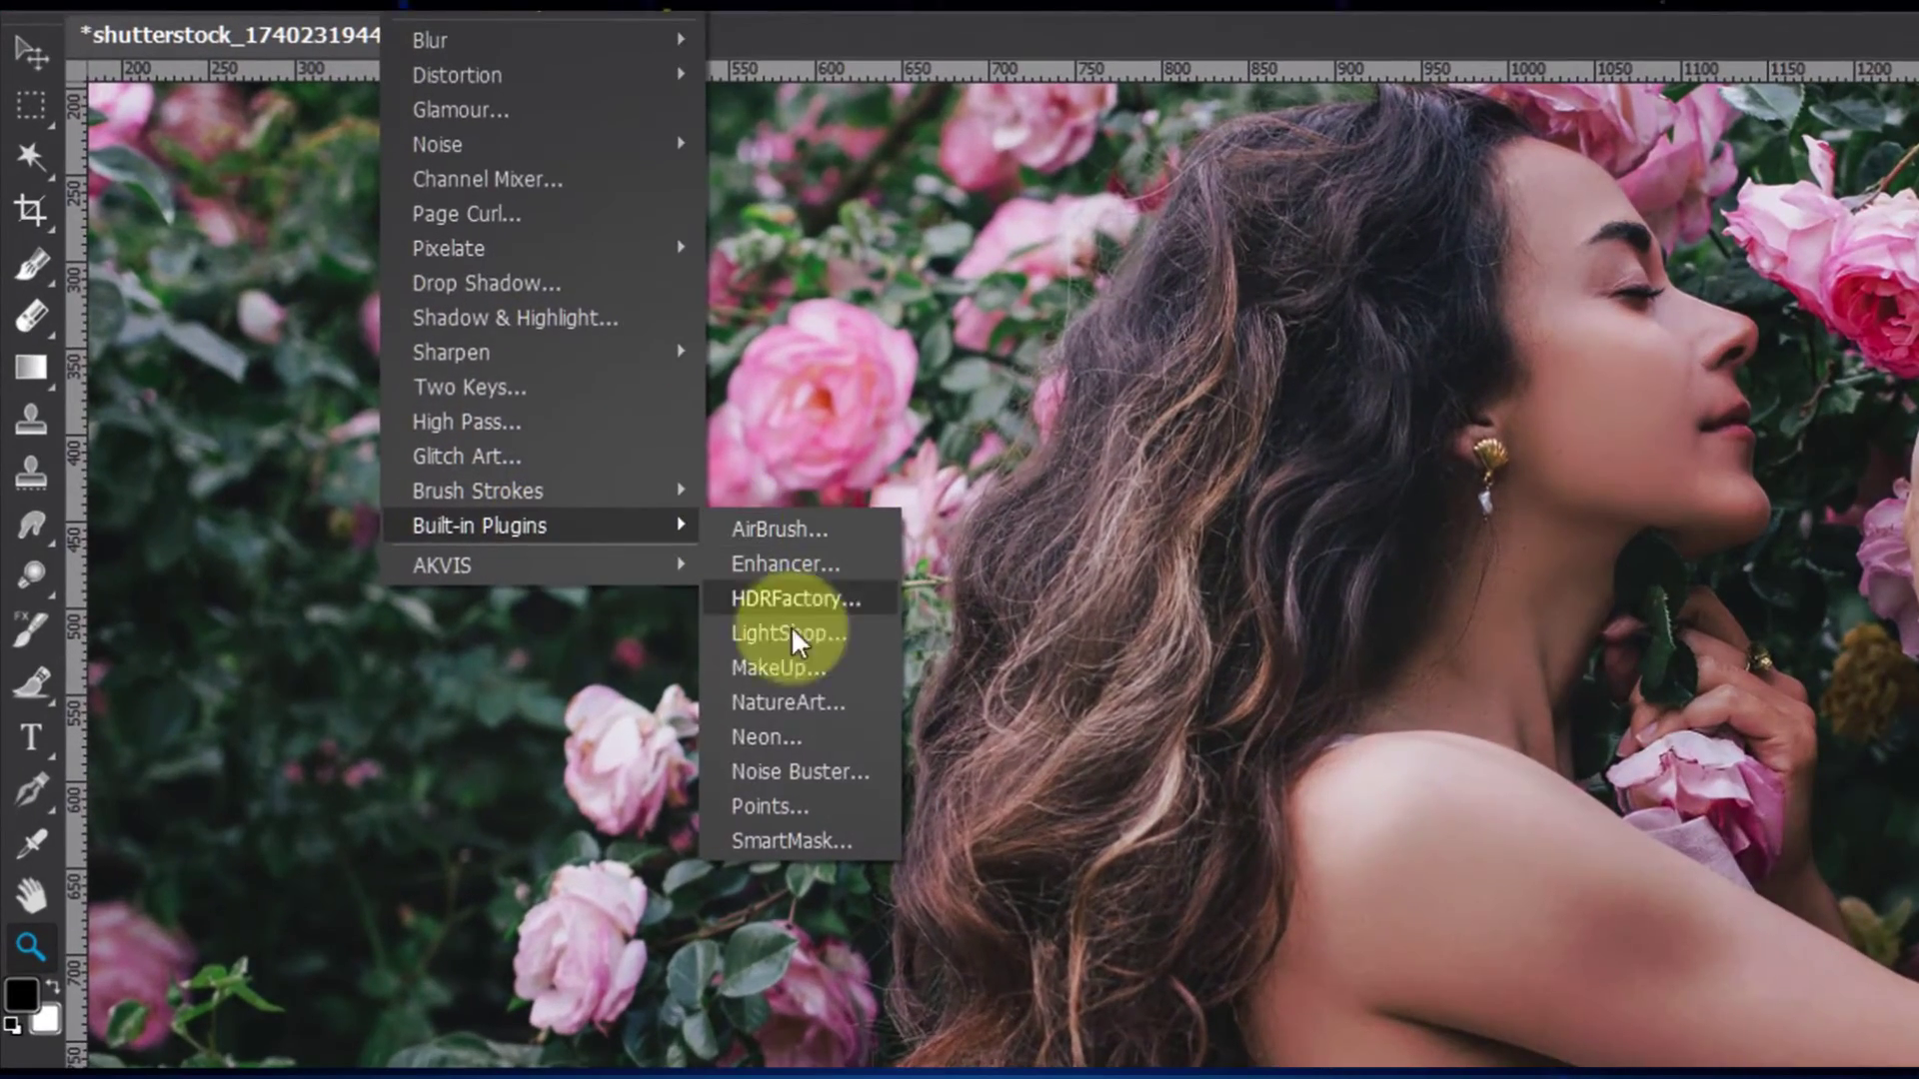
click(759, 736)
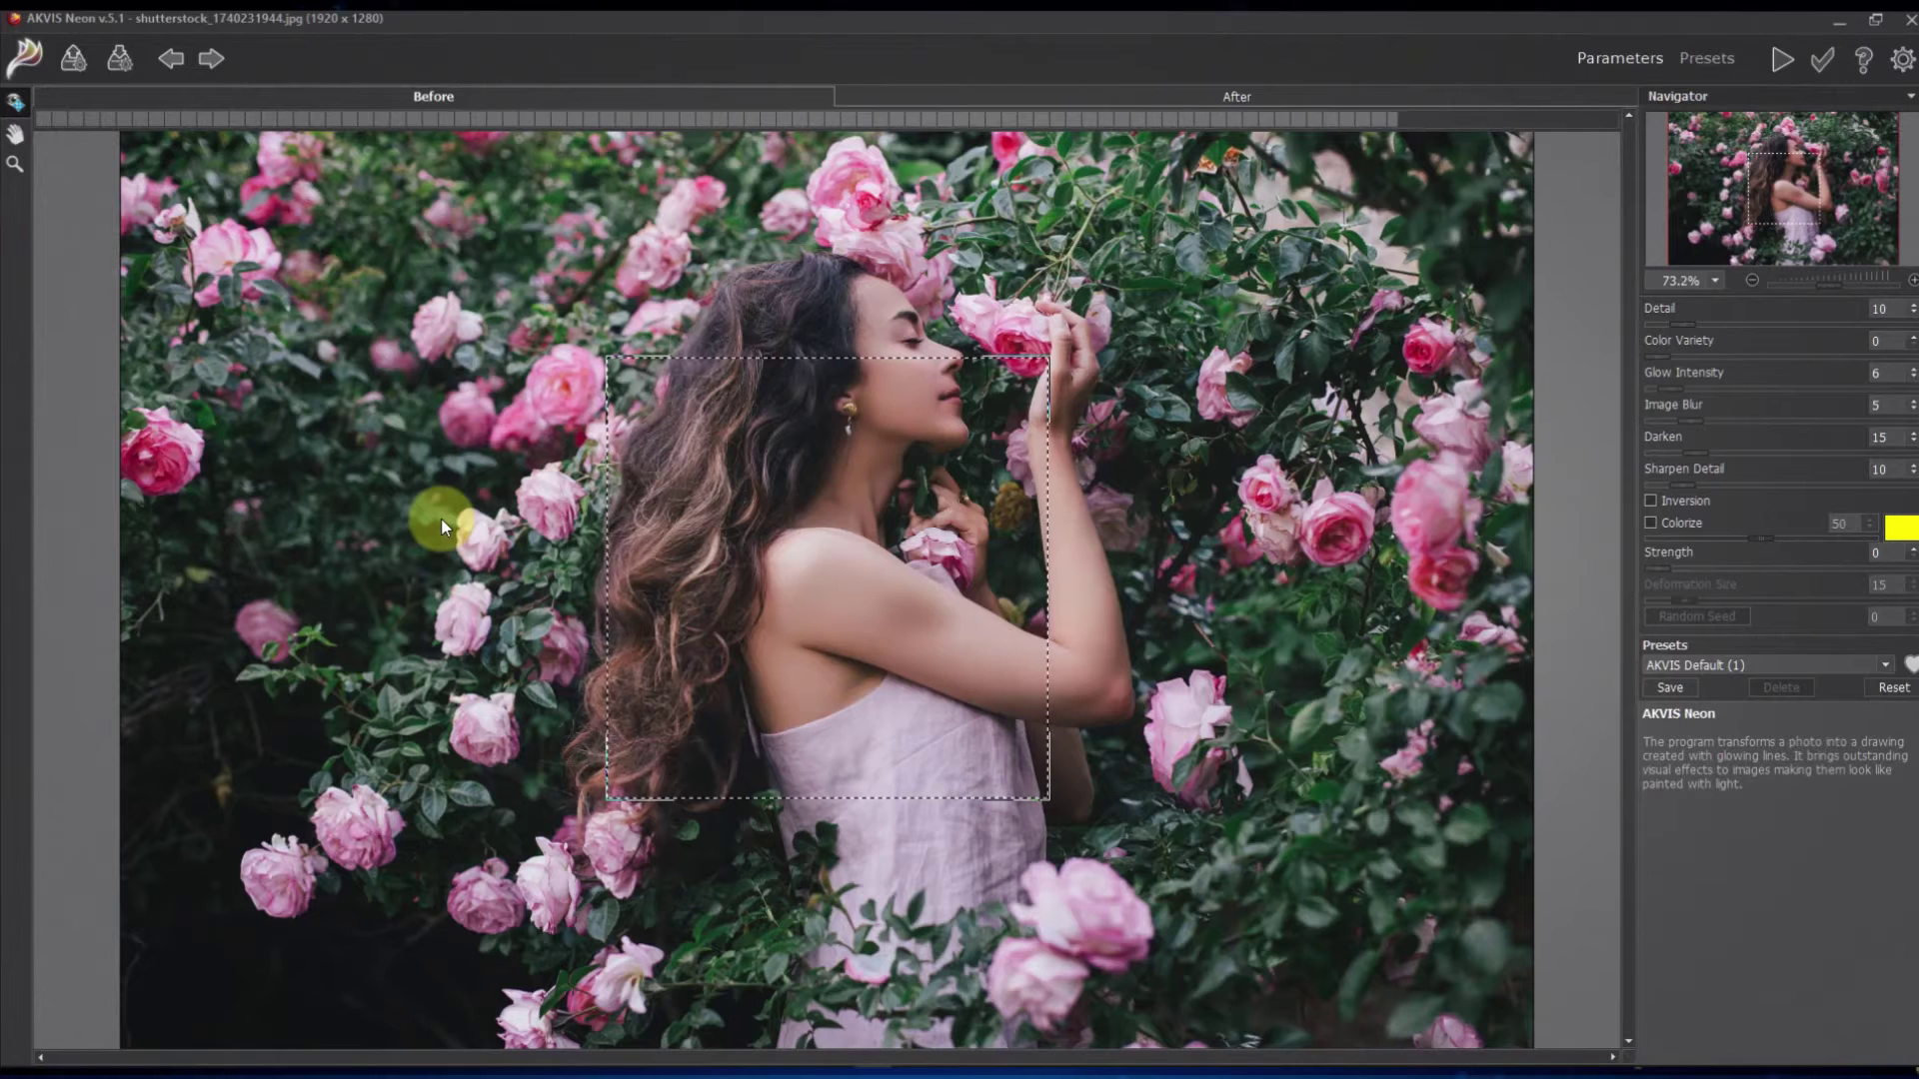
Move the Neon preview area over the woman's head and try the Inversion option, leaving it disabled
drag(831, 544, 817, 406)
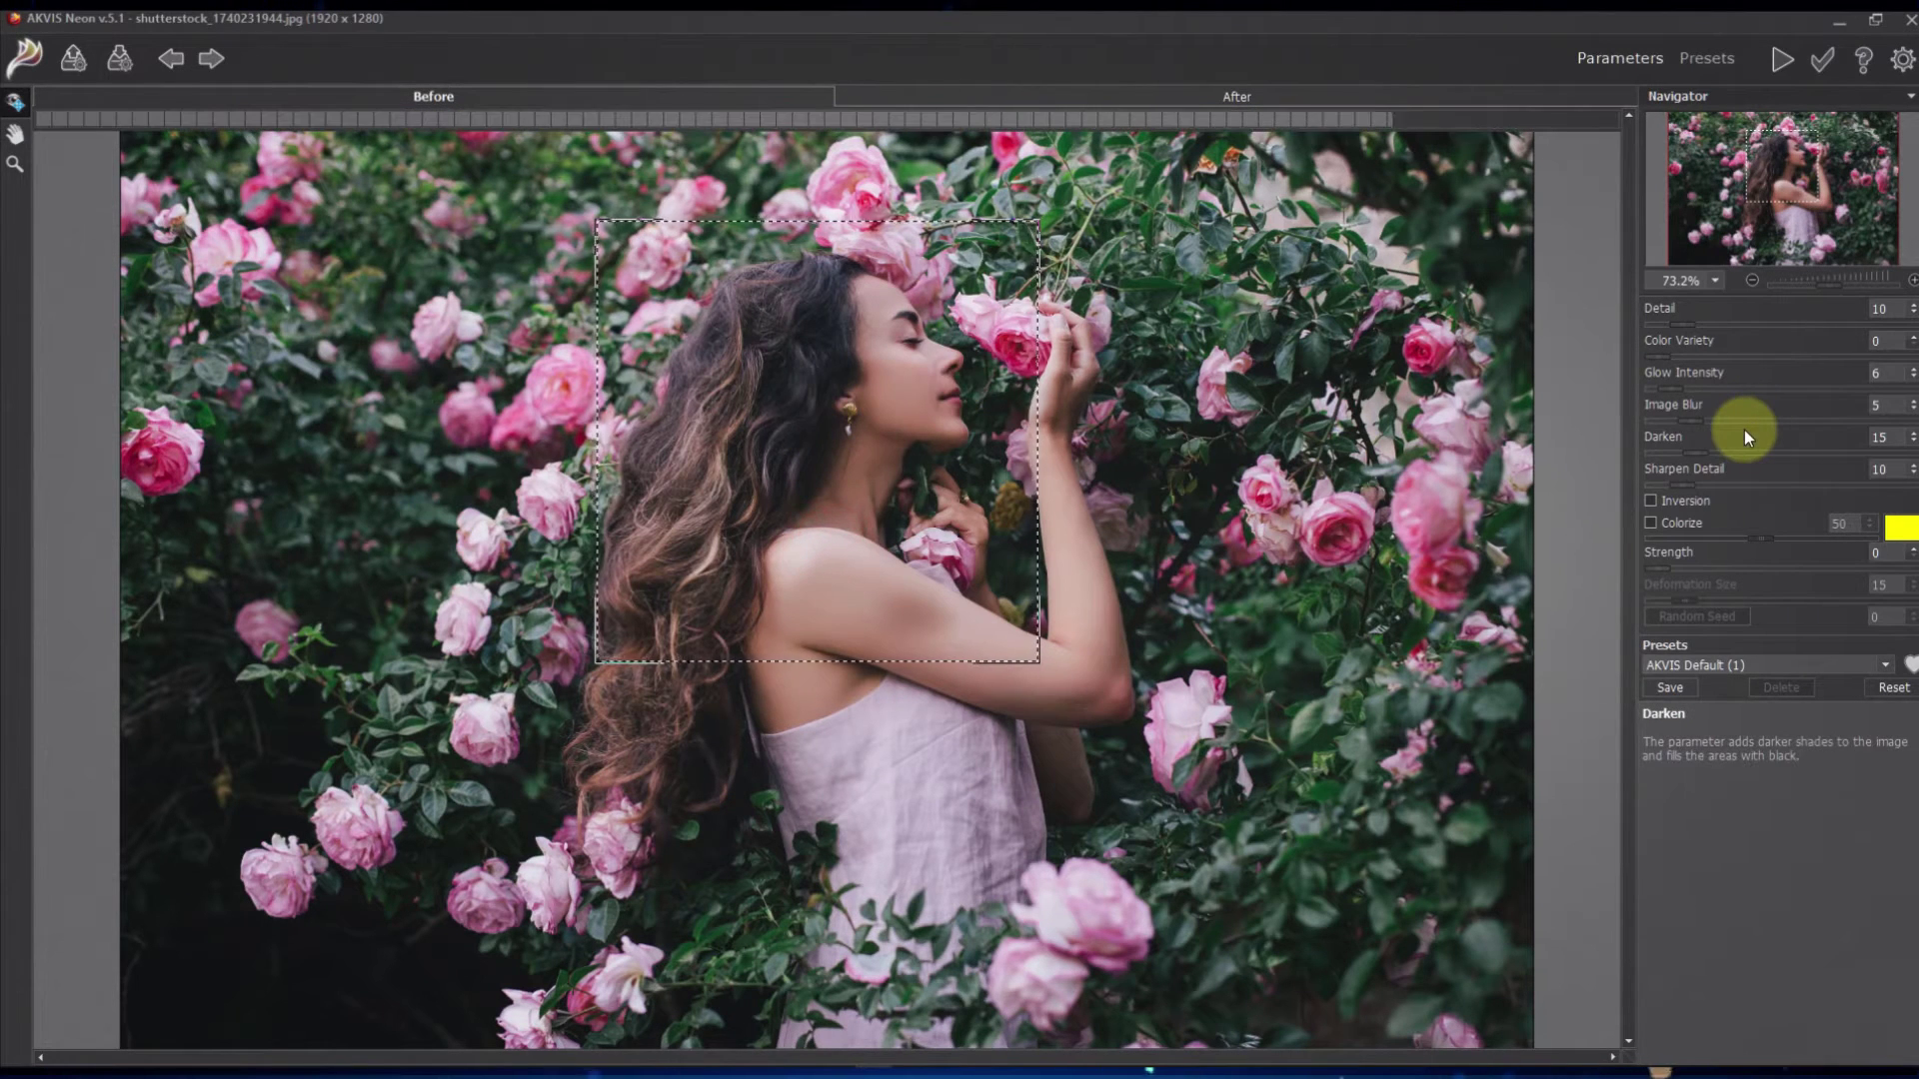
click(1650, 501)
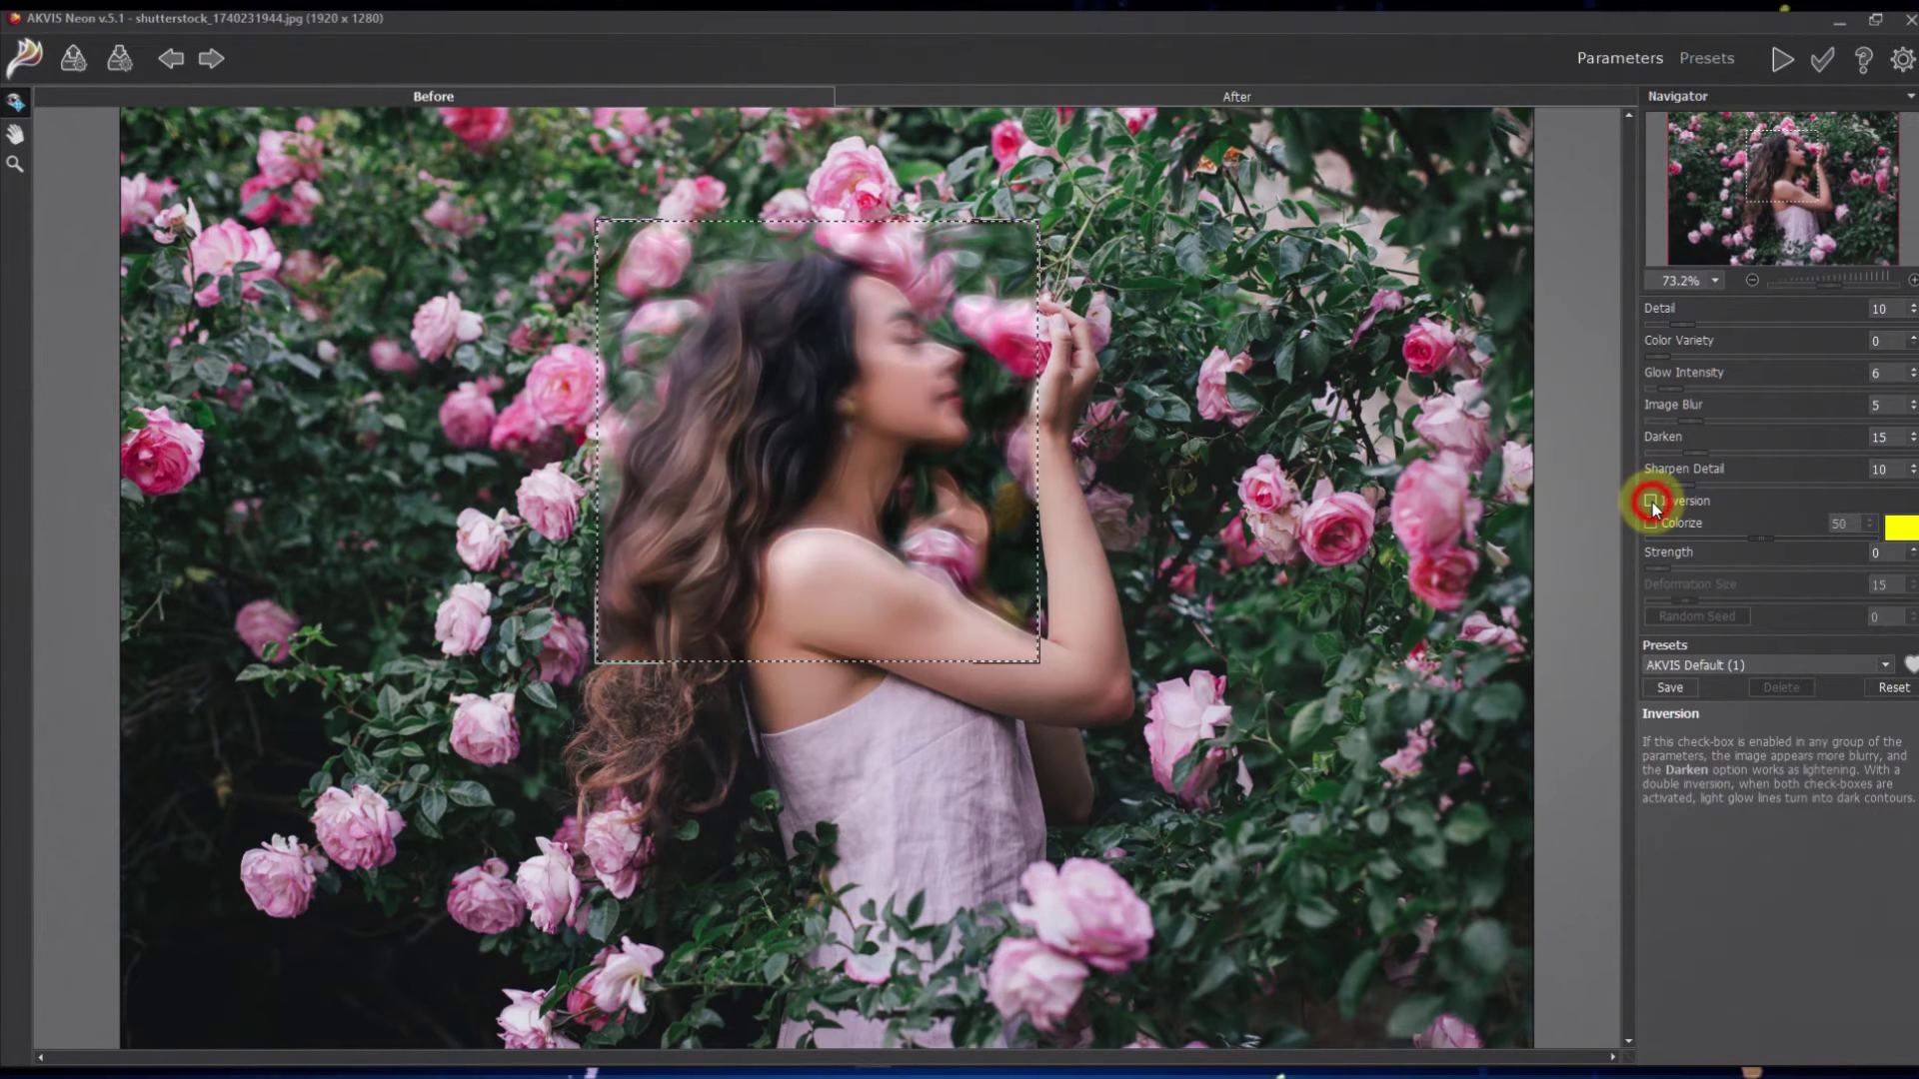
click(1650, 500)
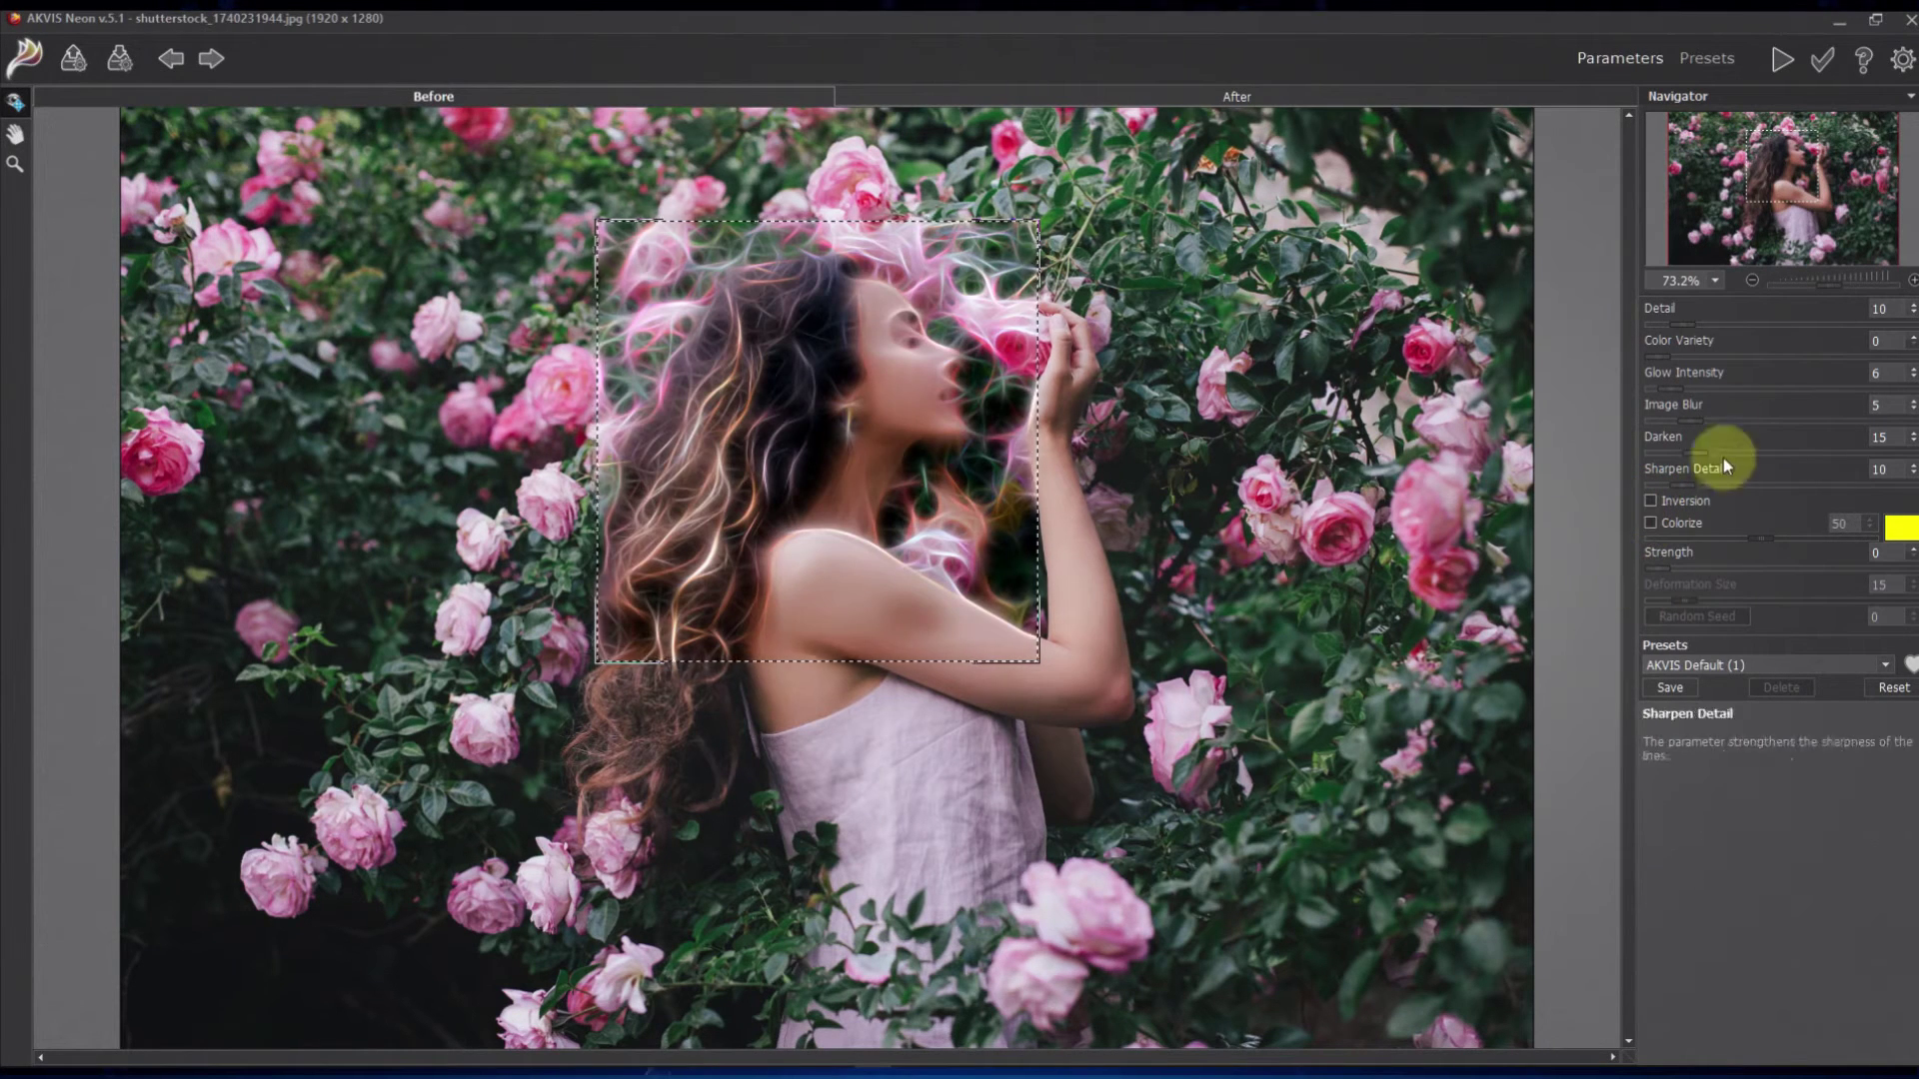
Set the Neon effect's detail to 14, and render and apply it to the layer
drag(1677, 324, 1696, 330)
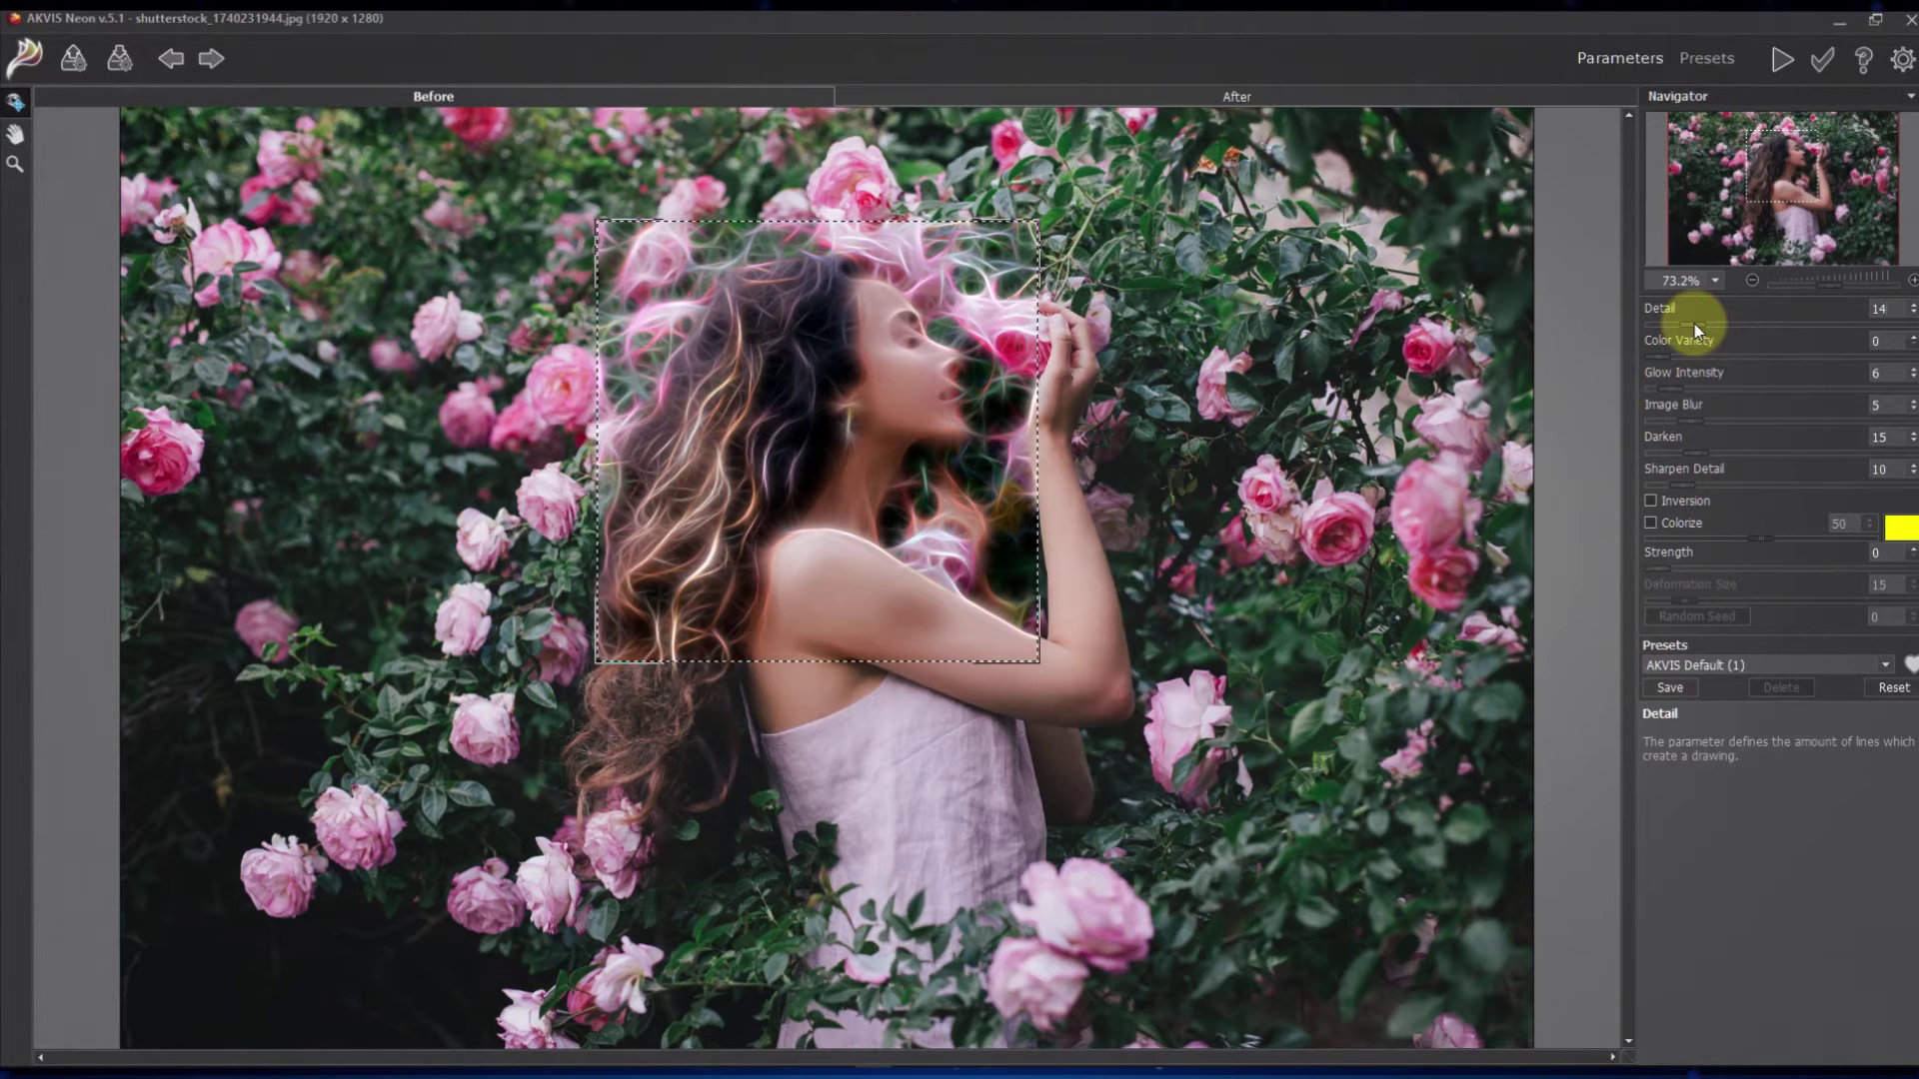
click(1781, 58)
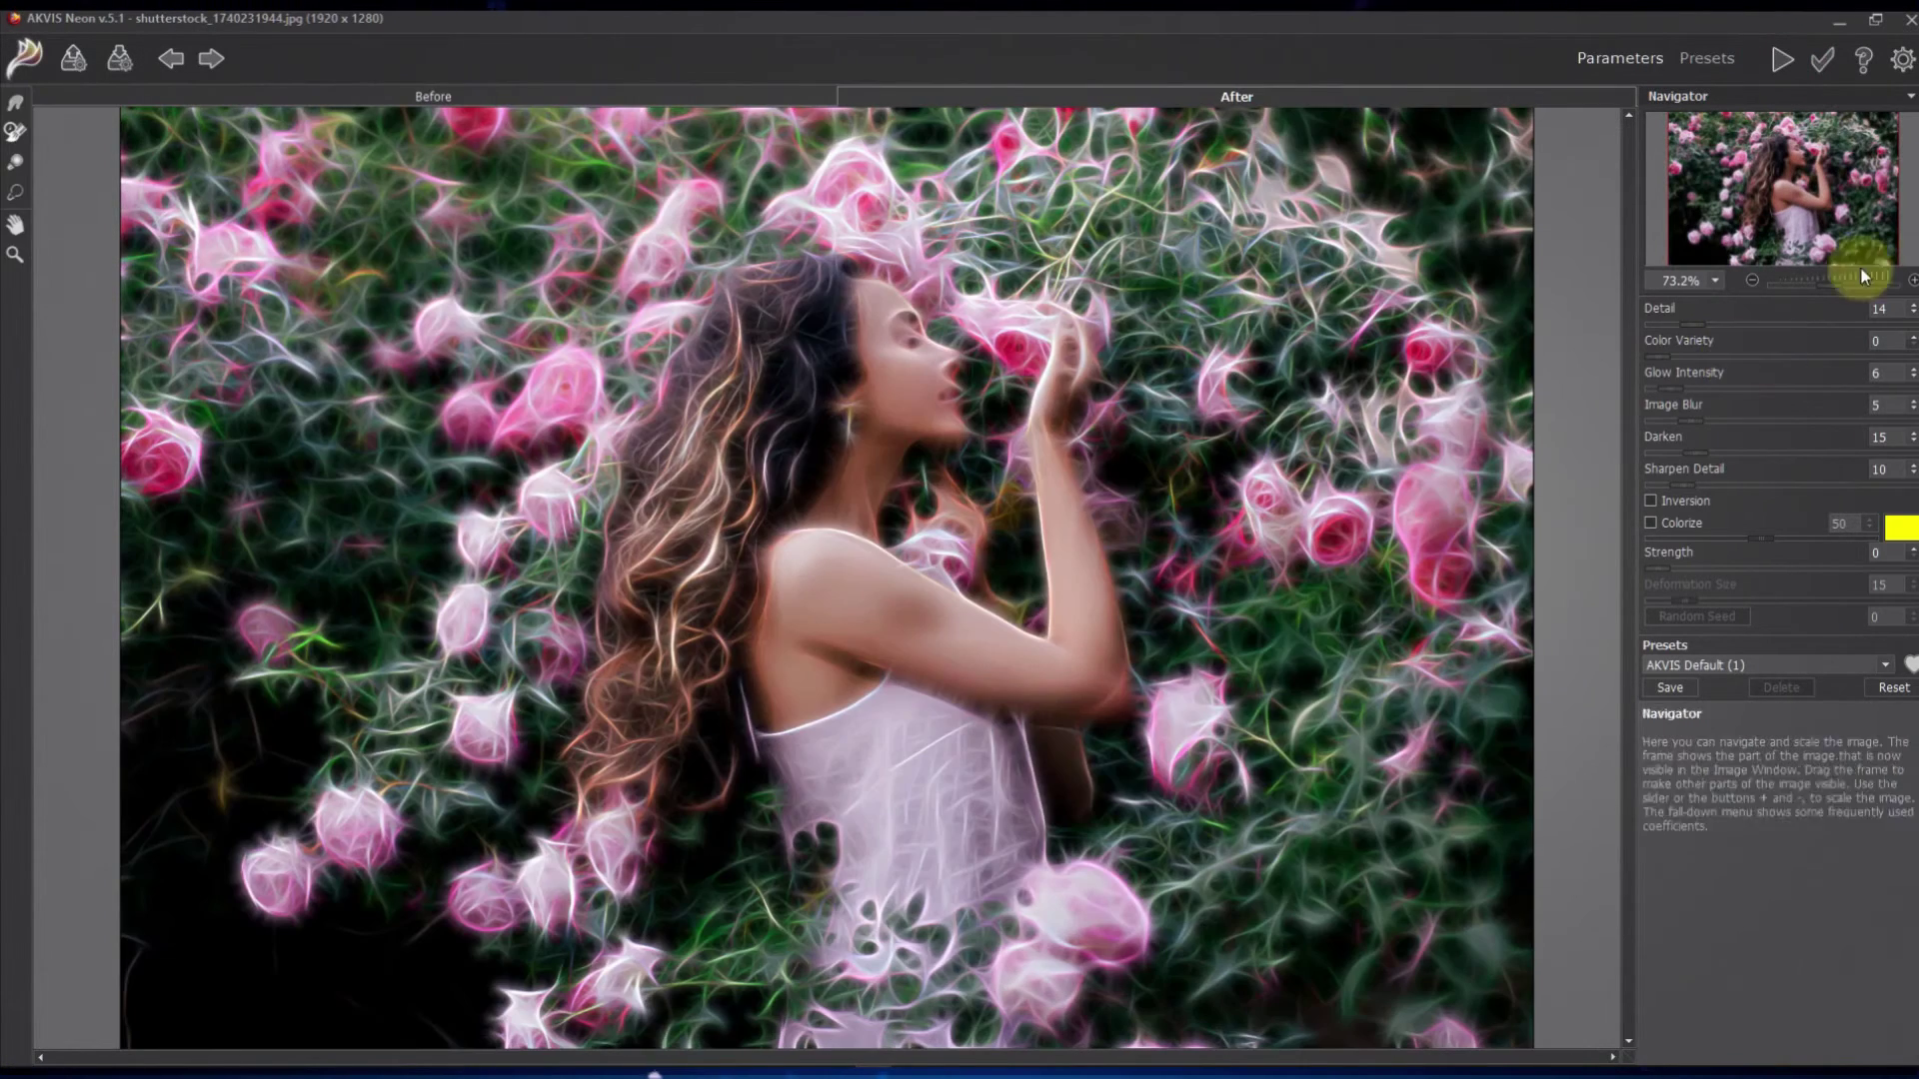
click(1821, 58)
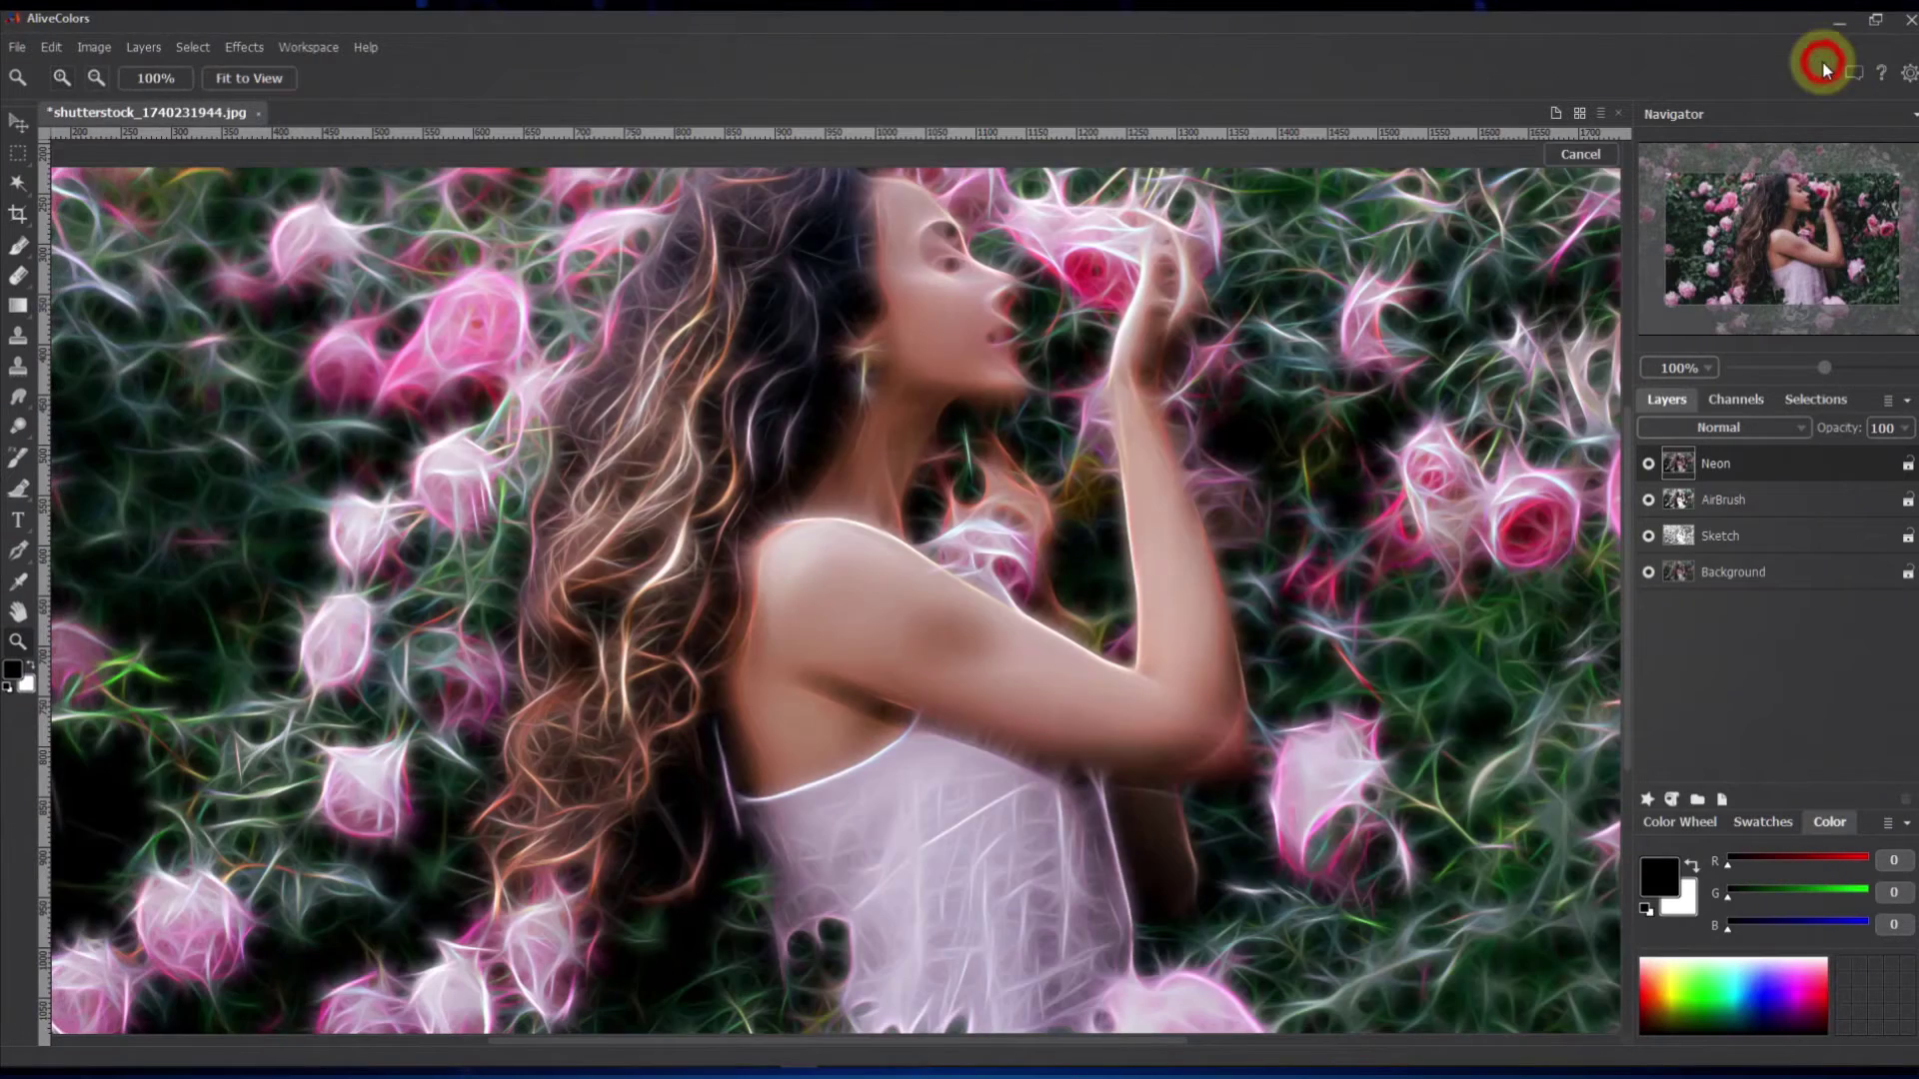
Try the Color Dodge, Screen, Lighten and Multiply blend modes on the Neon layer and return it to Normal
click(1800, 428)
click(1725, 577)
click(1742, 430)
click(1741, 412)
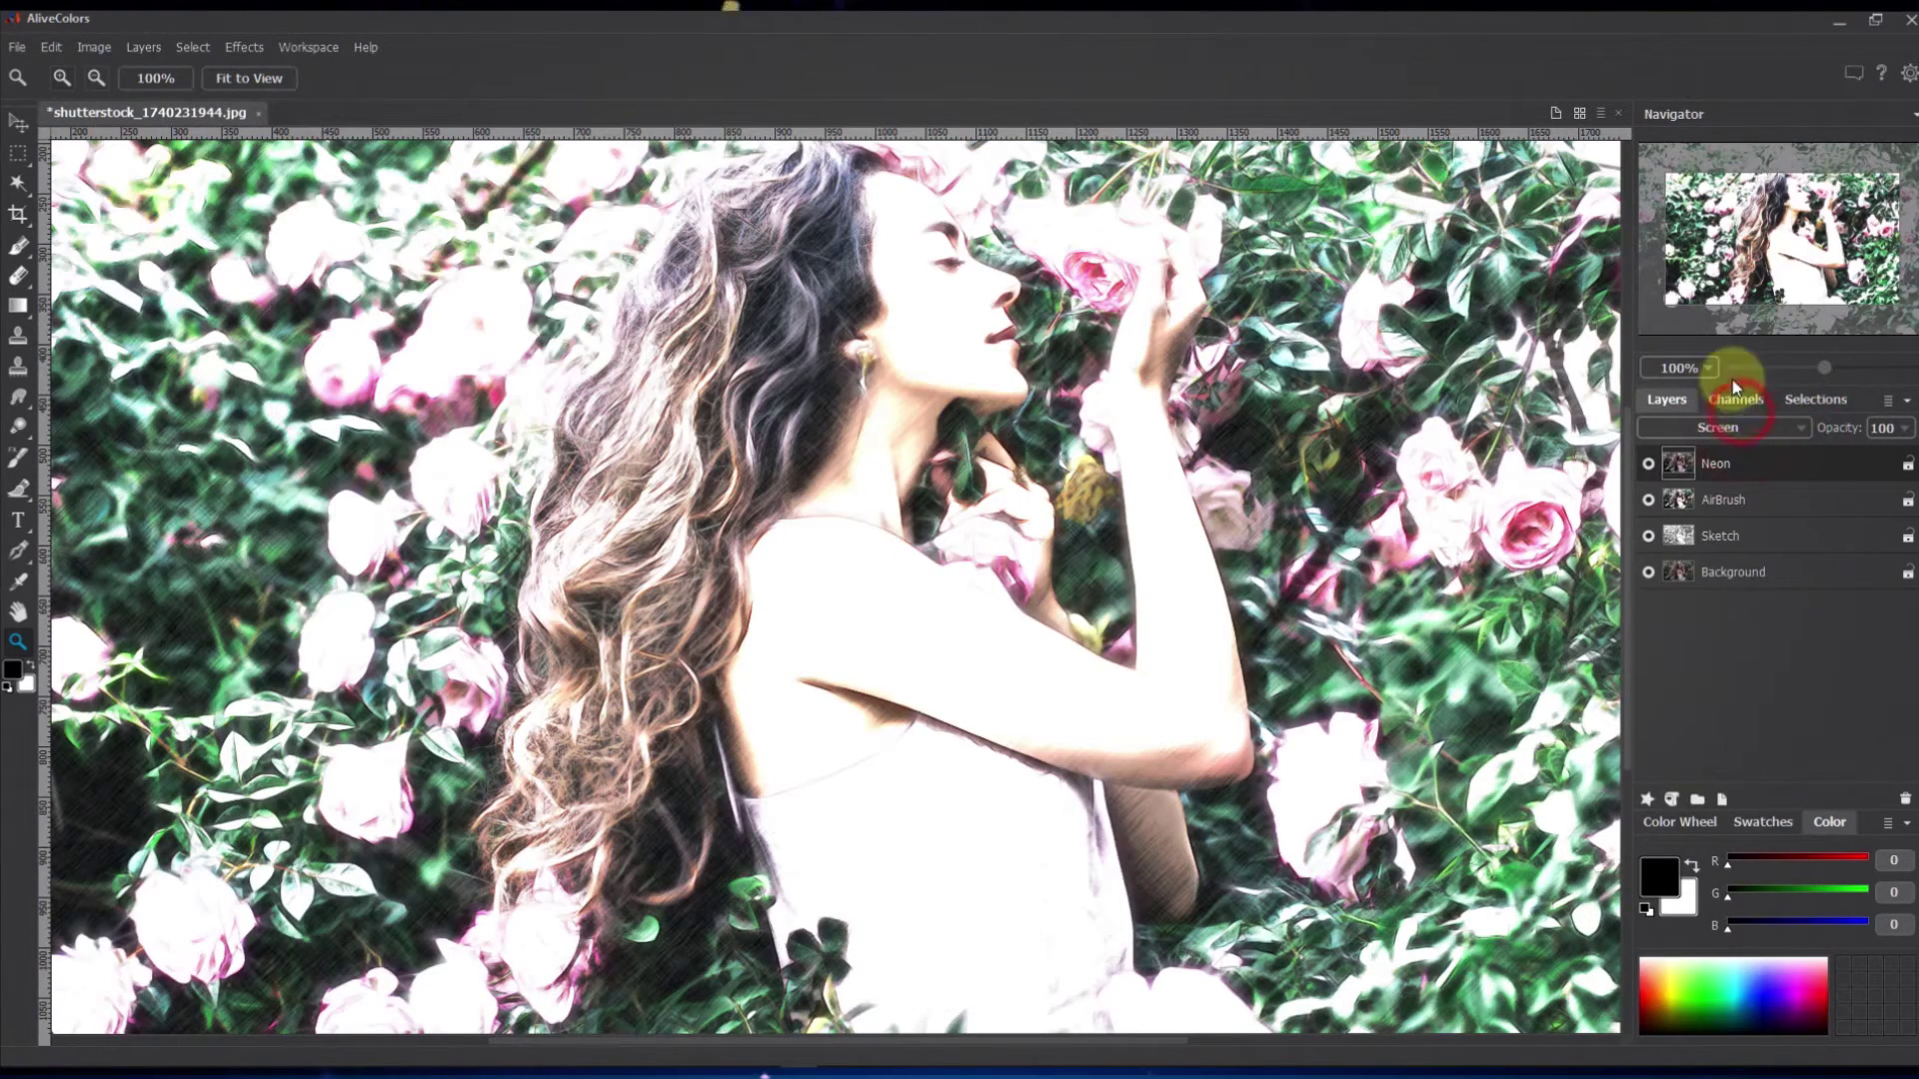
click(1739, 424)
click(1735, 409)
click(1743, 425)
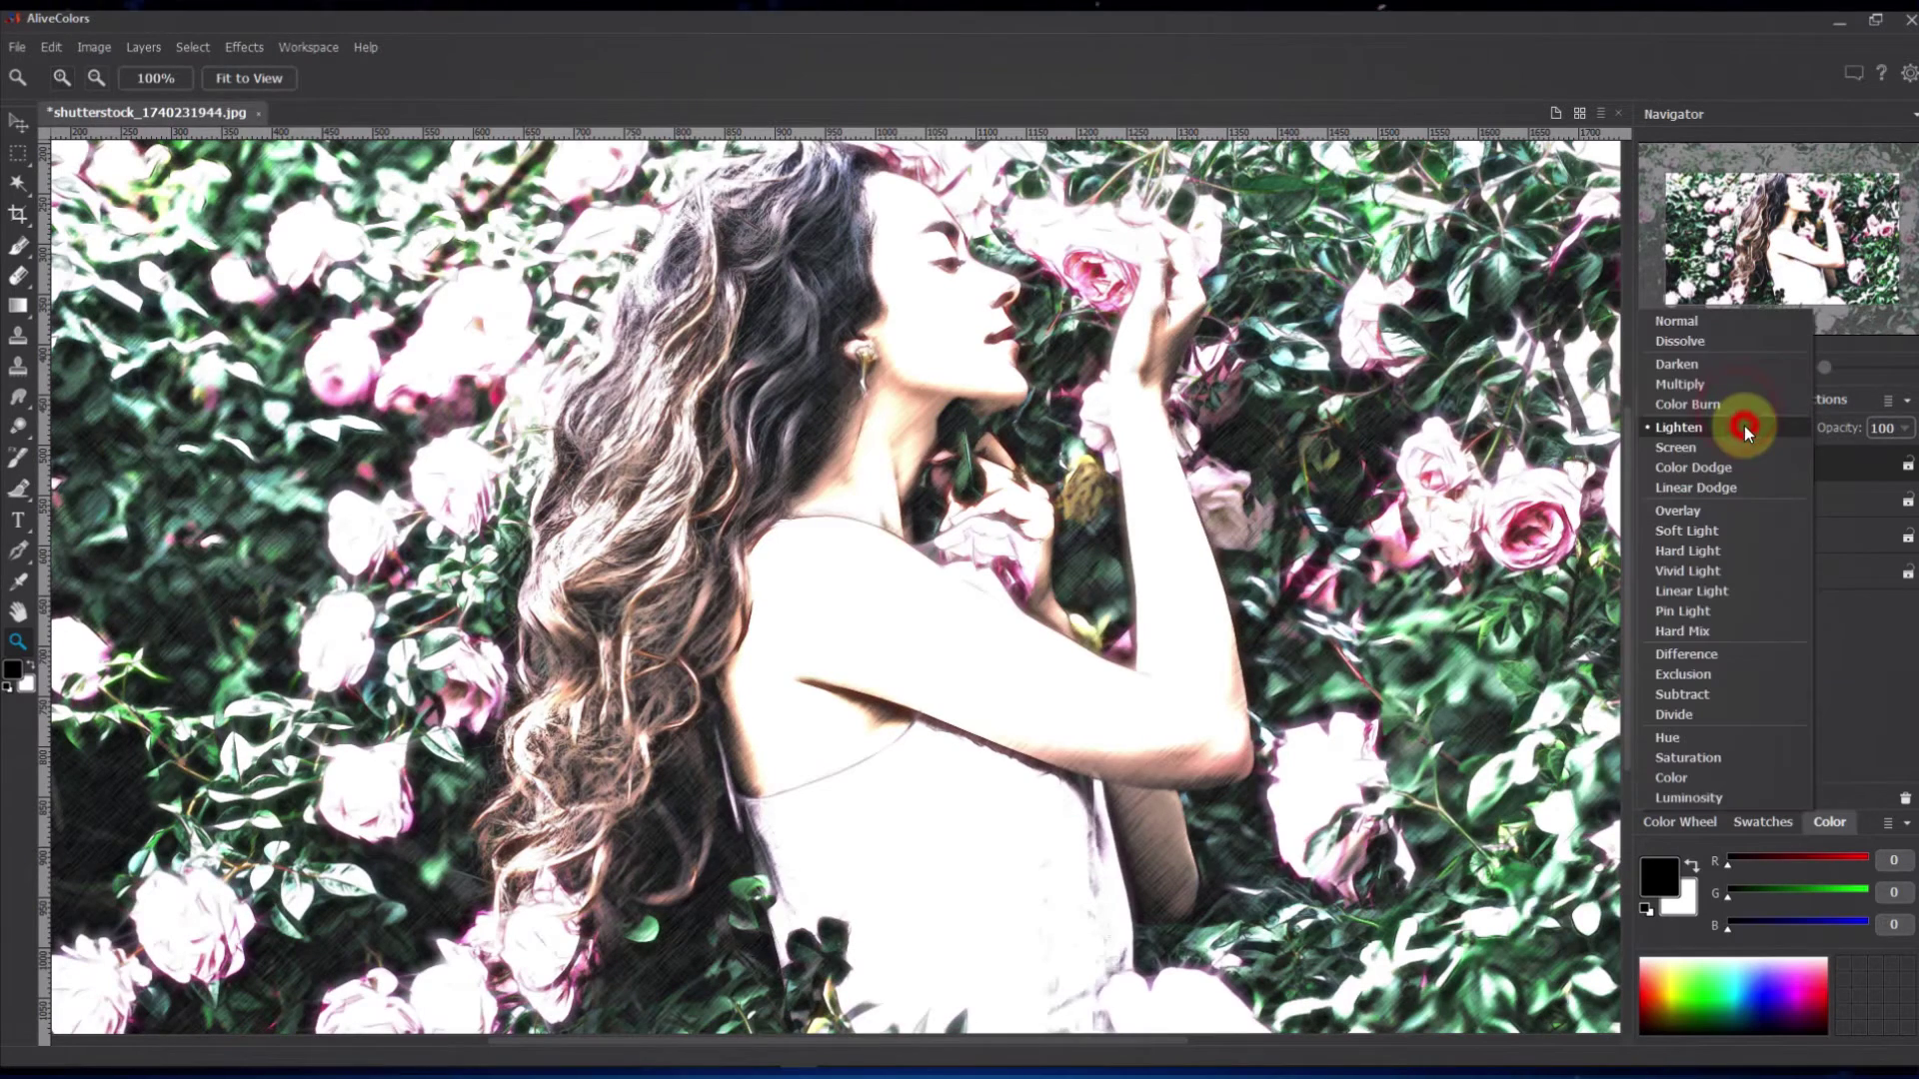
click(1739, 384)
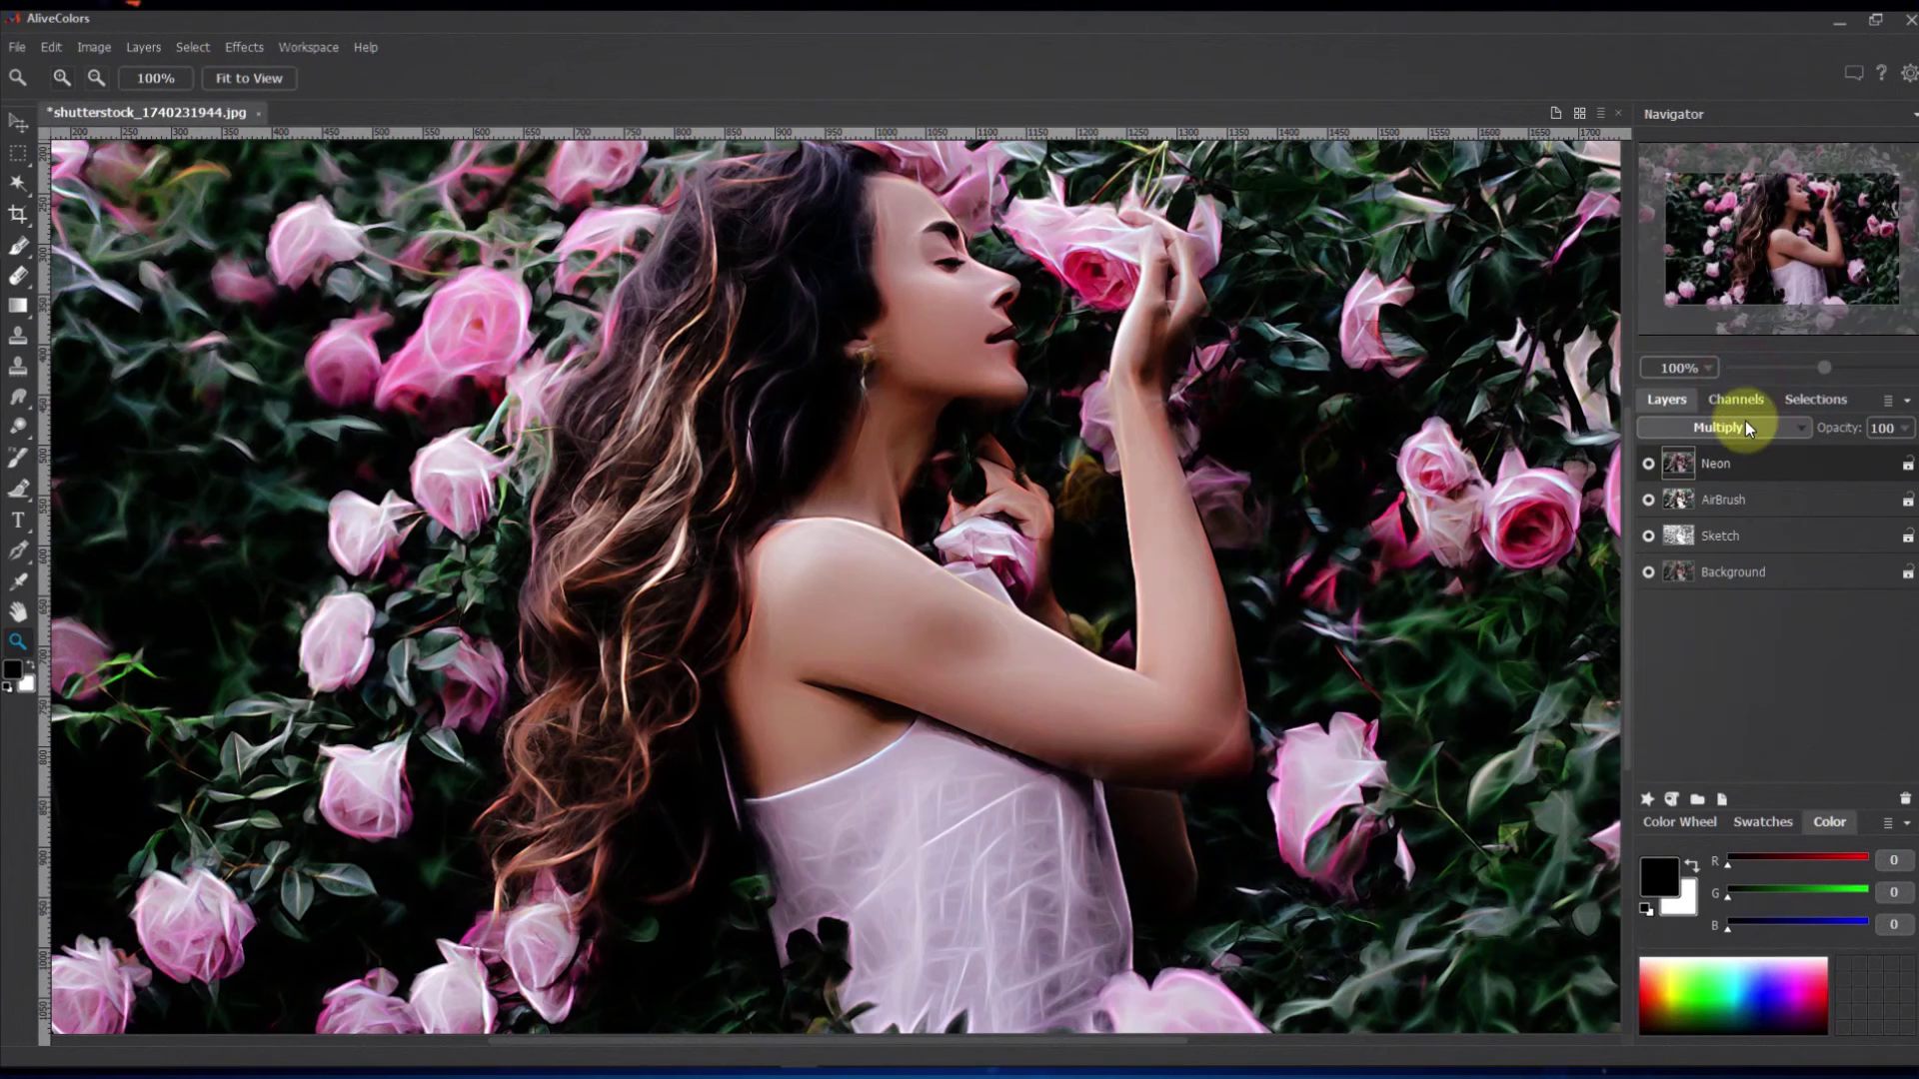
click(1745, 422)
click(1743, 368)
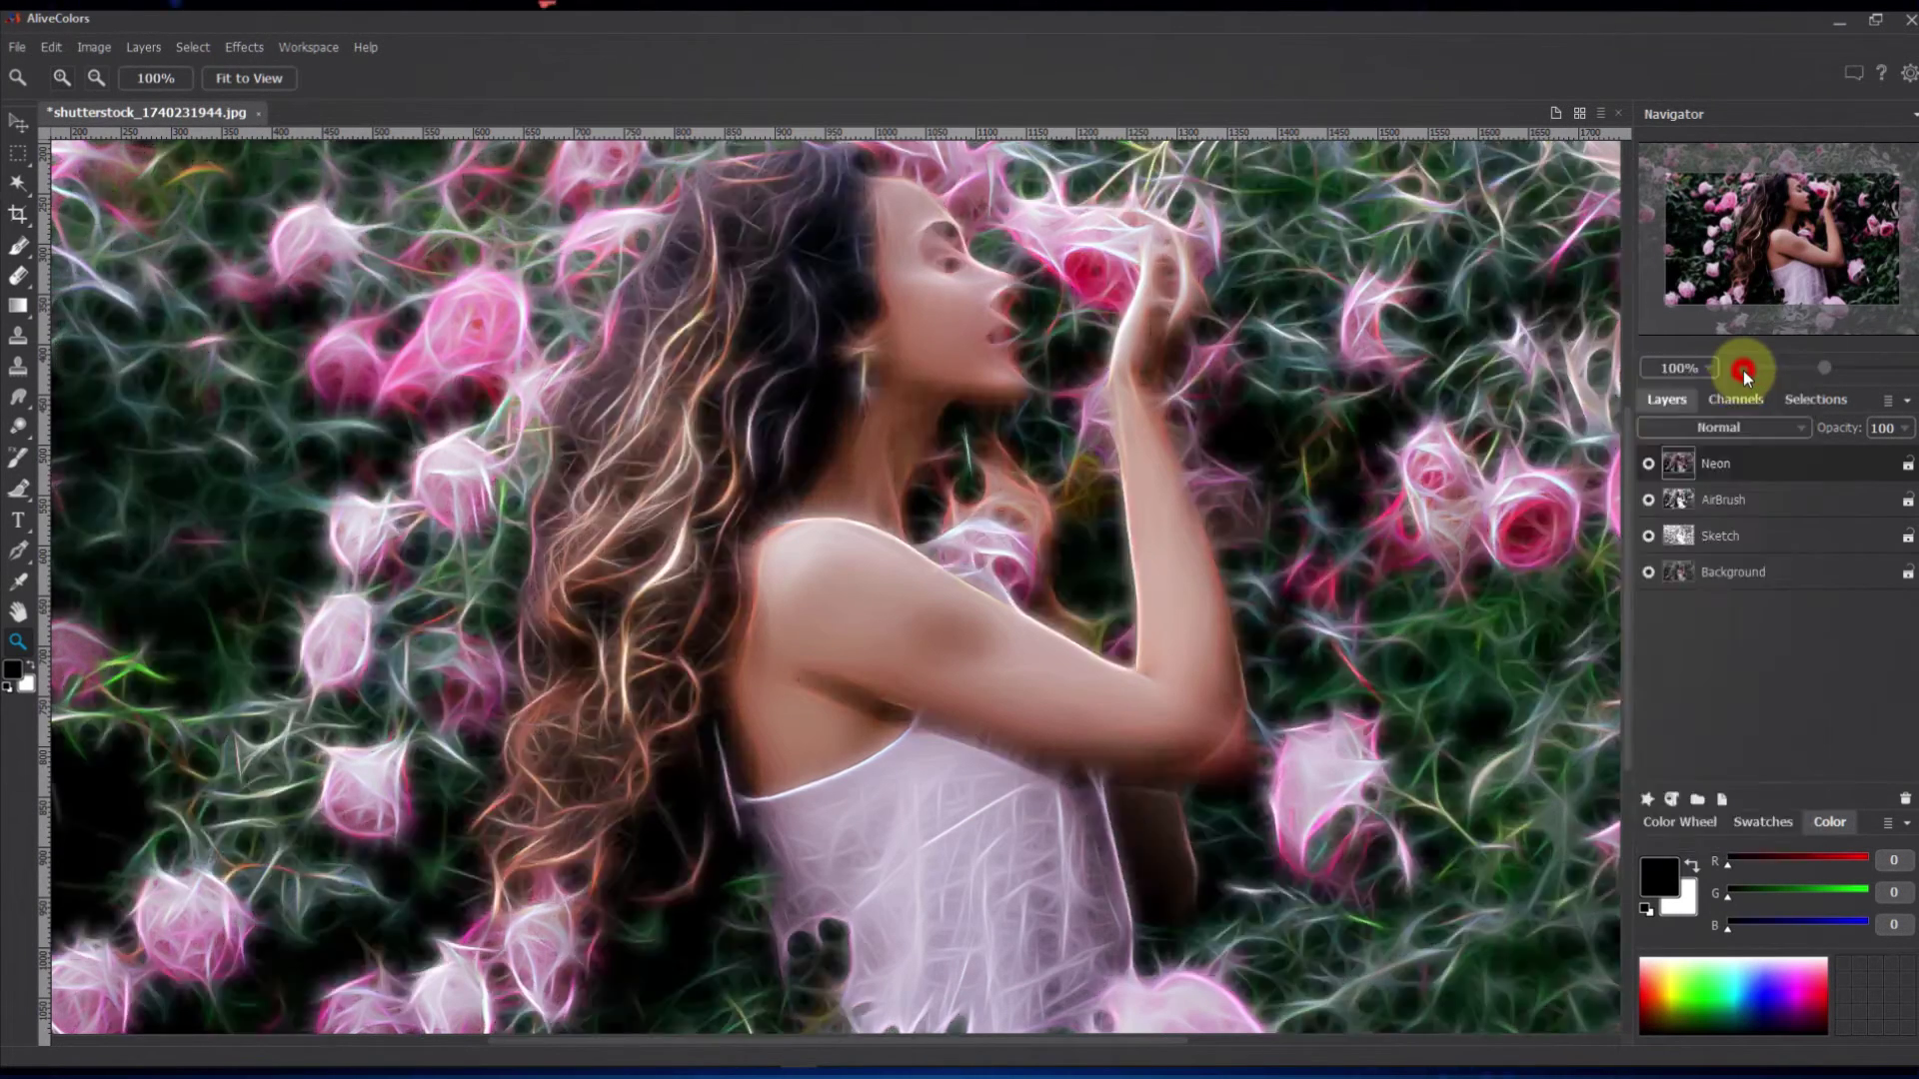
Add a layer mask to the Neon layer and select the mask for editing
alt+click(1378, 680)
click(1378, 680)
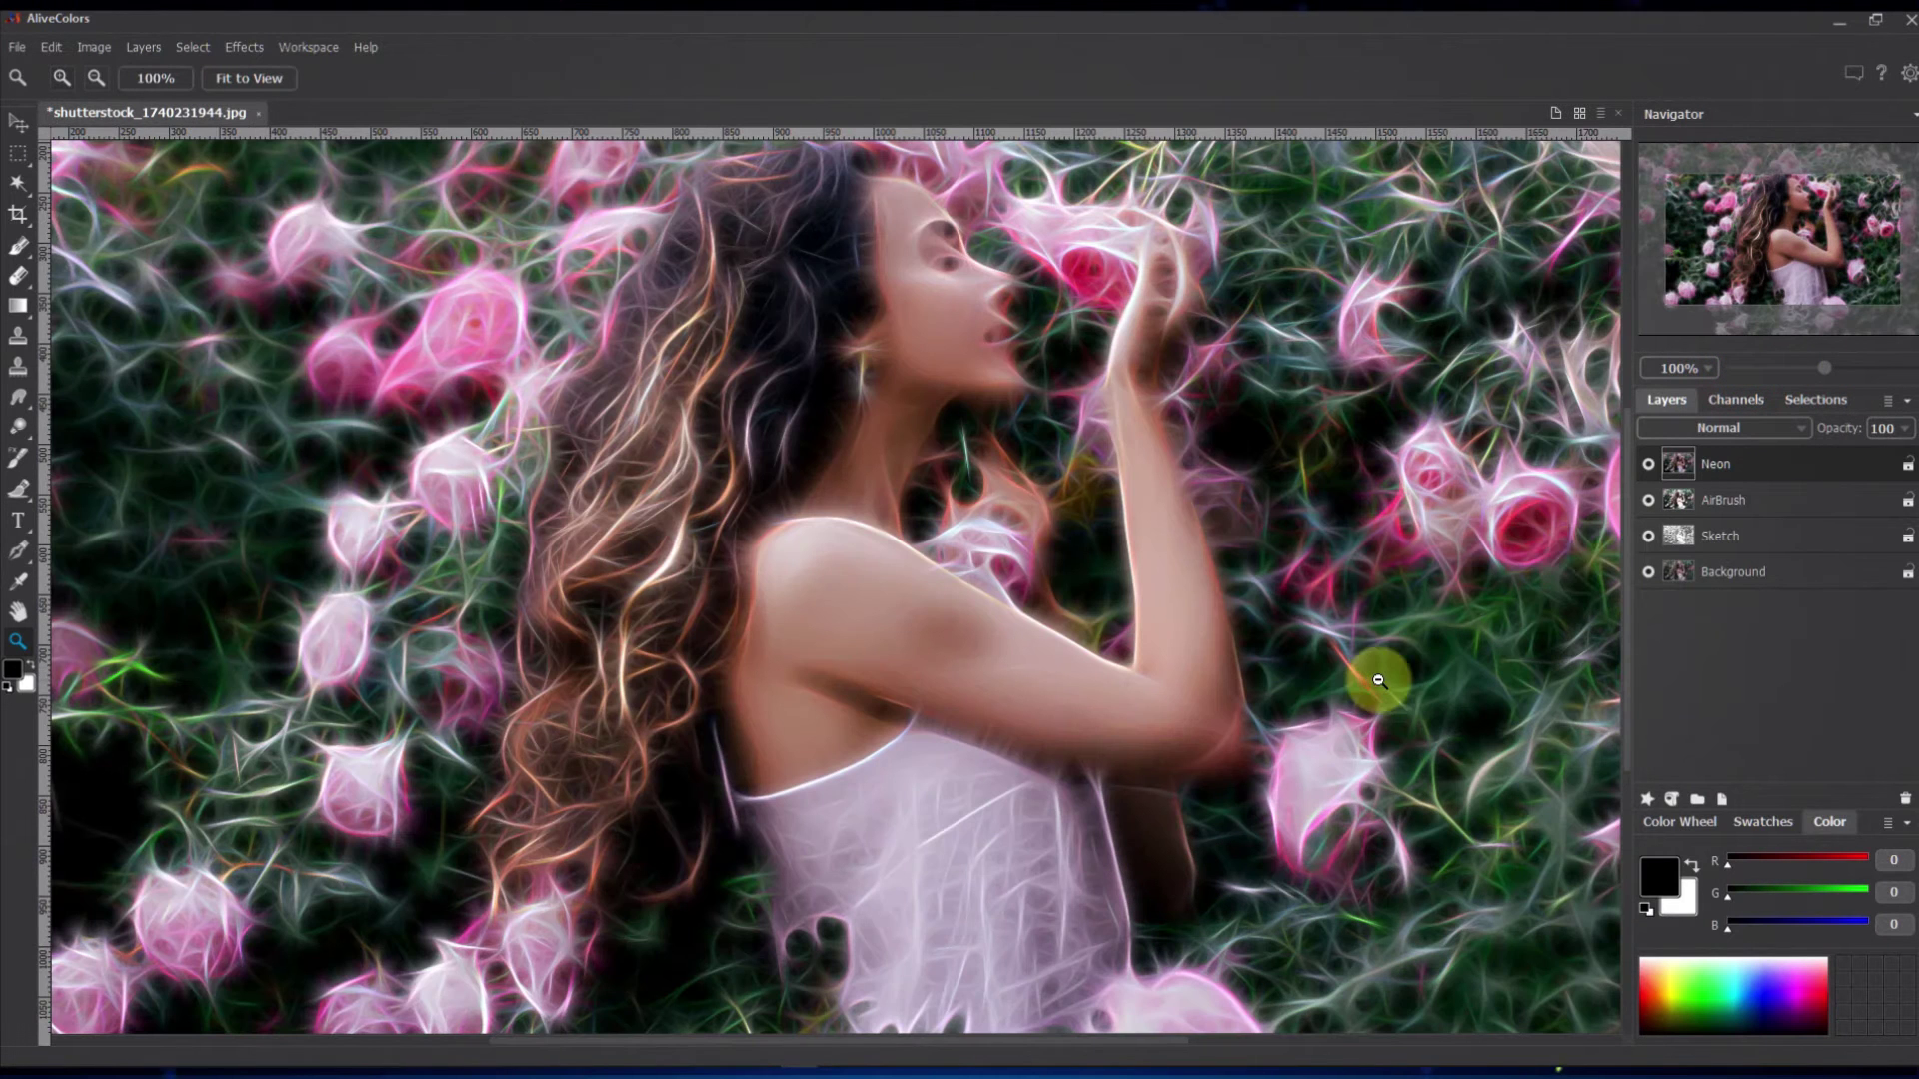
click(1663, 795)
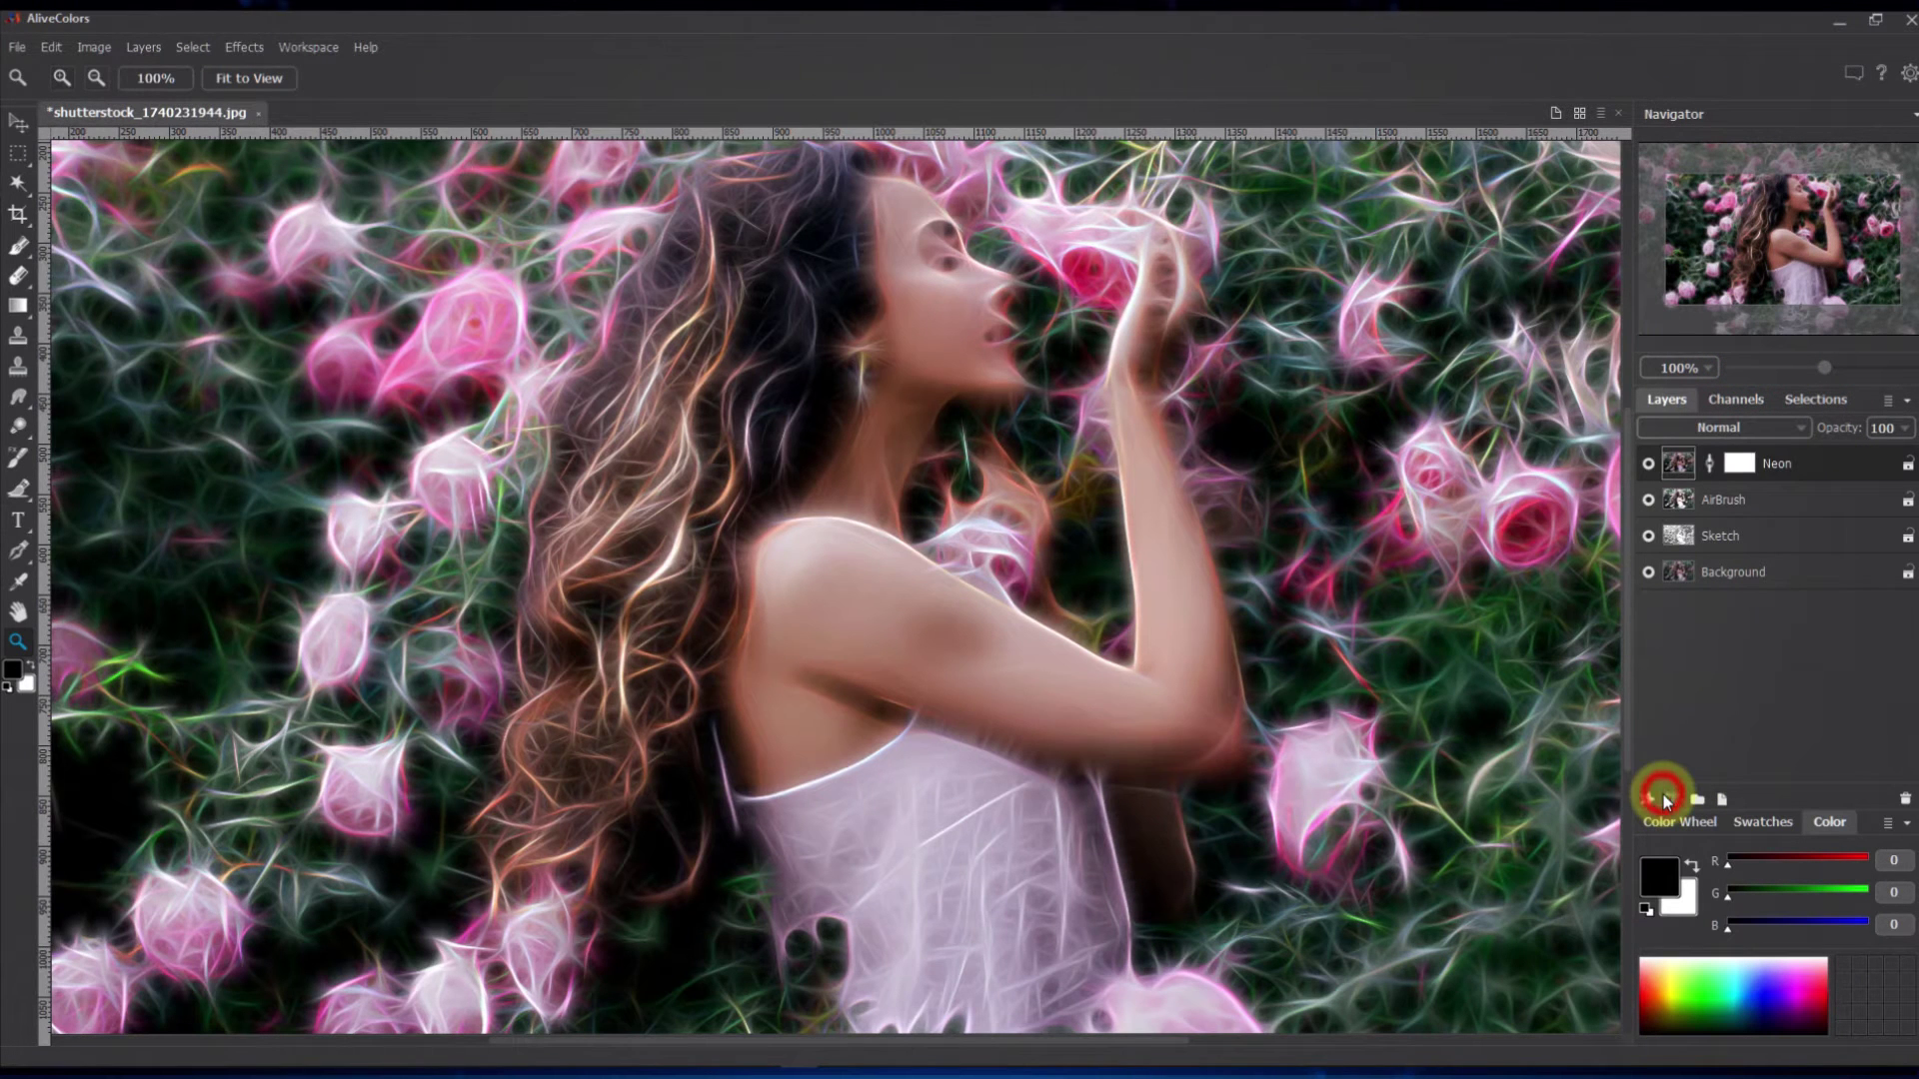
click(1737, 462)
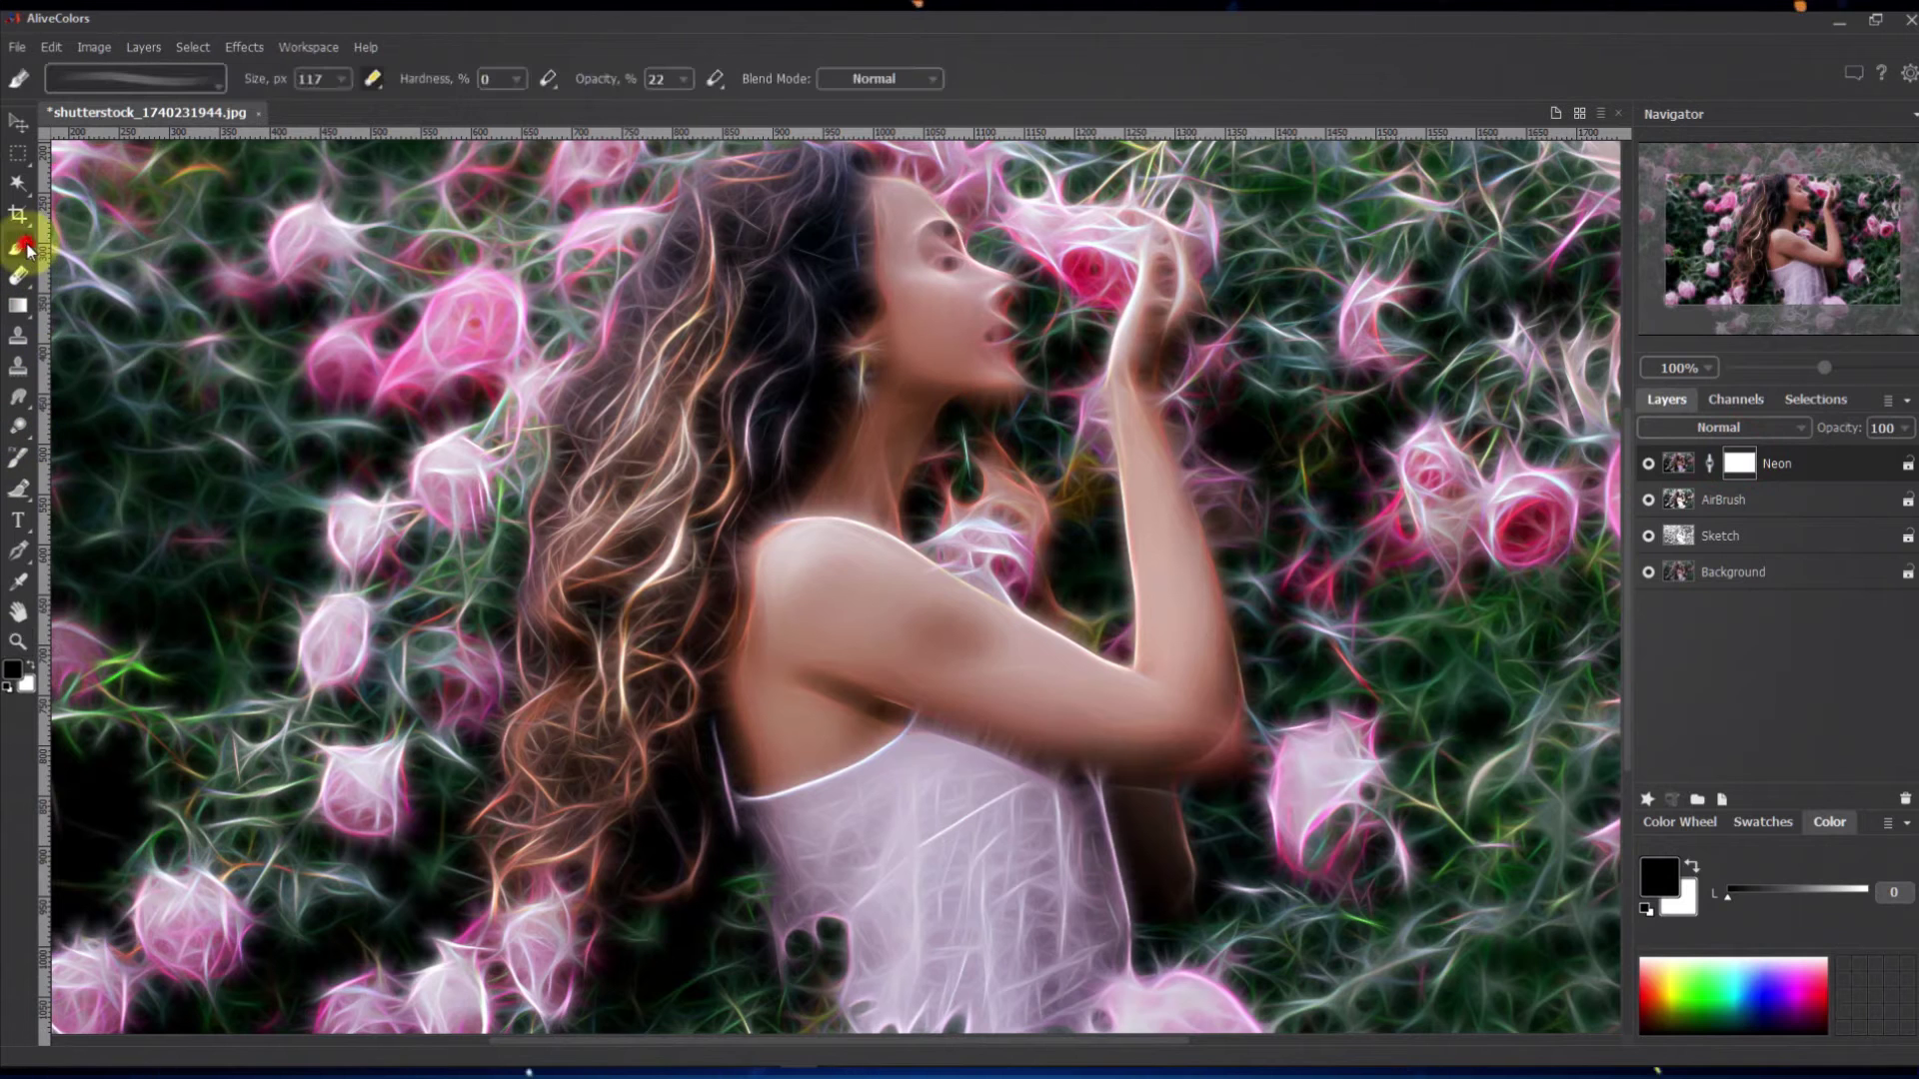
Set the mask brush size to 319 px and its opacity to 79%
right_click(307, 325)
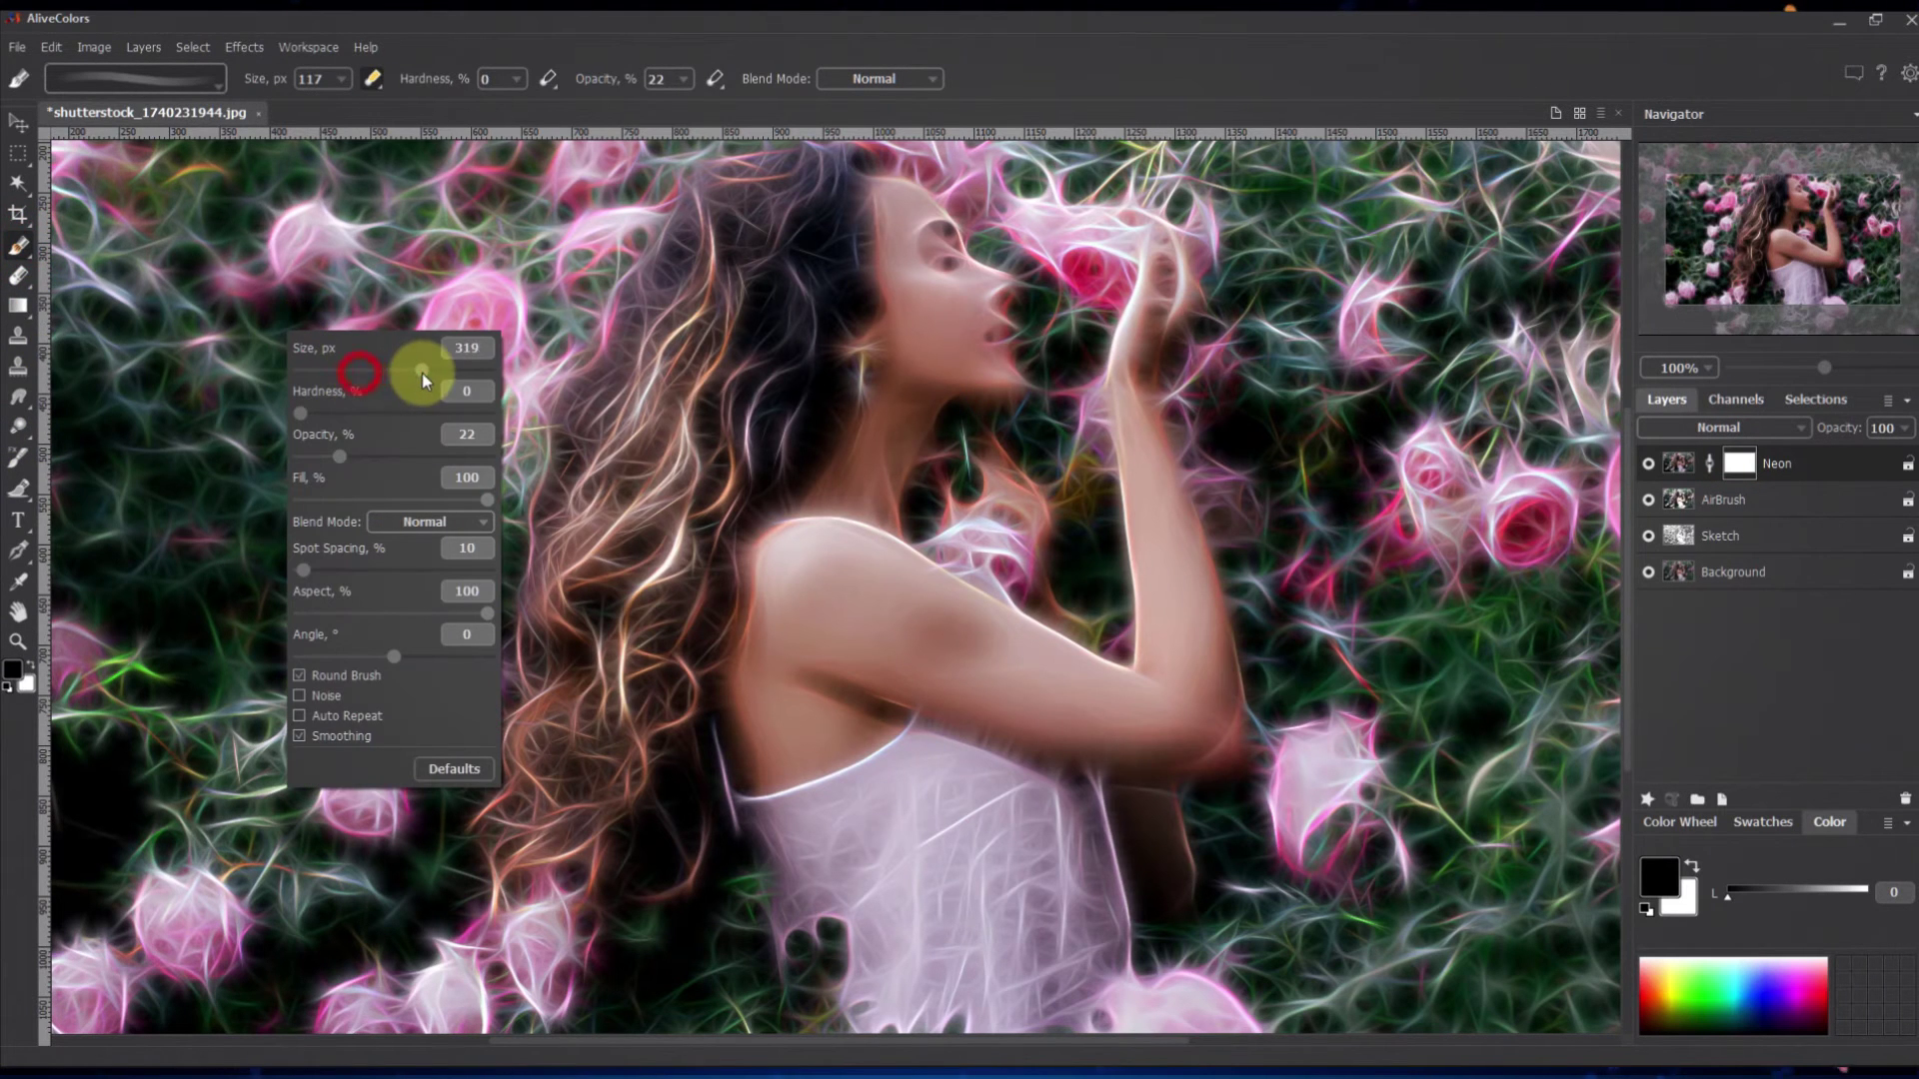
drag(416, 373, 422, 372)
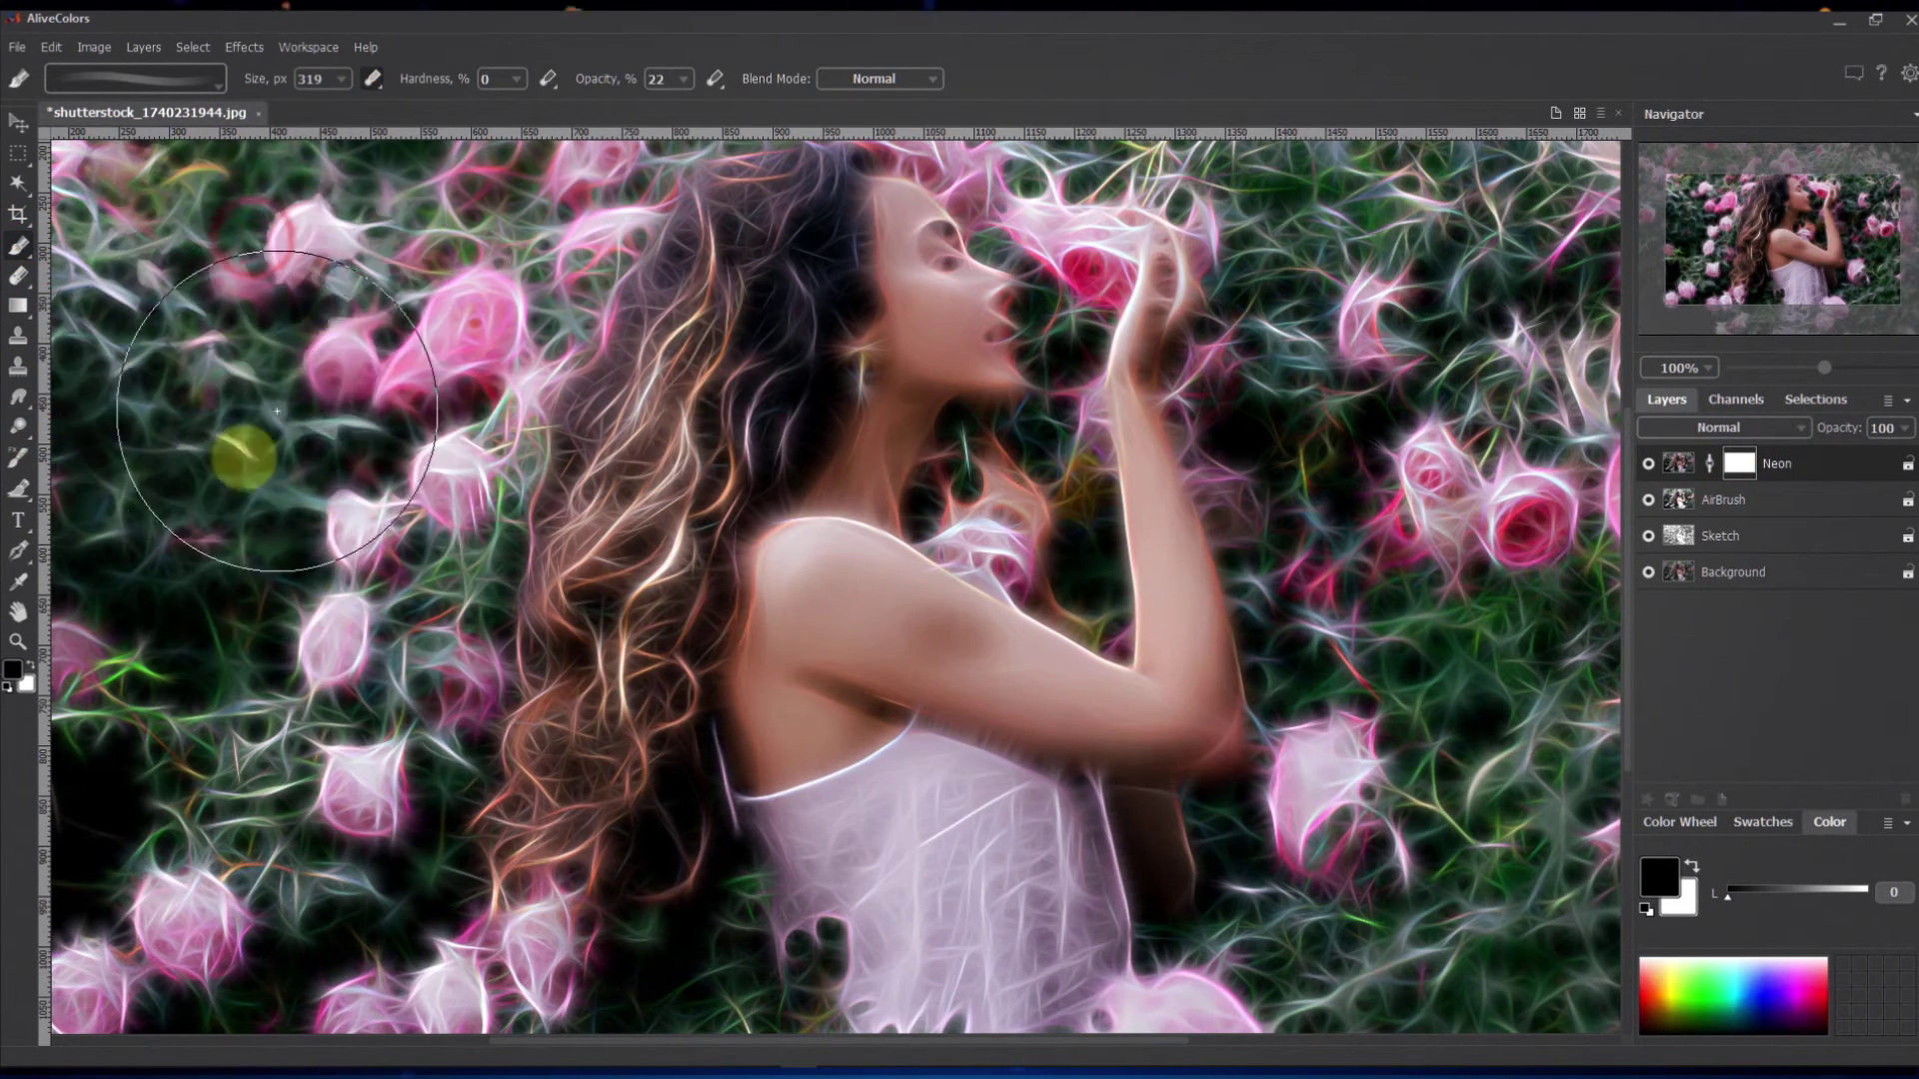
right_click(224, 468)
mouse_move(276, 585)
mouse_down()
mouse_move(410, 592)
mouse_move(387, 590)
mouse_up()
Paint black on the Neon layer's mask over the background and the woman's body, keeping the neon effect on her hair
mouse_move(150, 262)
mouse_down()
mouse_move(123, 339)
mouse_move(227, 290)
mouse_move(206, 292)
mouse_move(322, 290)
mouse_move(284, 553)
mouse_move(995, 421)
mouse_move(980, 460)
mouse_up()
mouse_move(588, 369)
mouse_down()
mouse_move(782, 640)
mouse_move(658, 1005)
mouse_move(880, 956)
mouse_move(884, 859)
mouse_move(915, 852)
mouse_move(971, 706)
mouse_move(1020, 449)
mouse_move(999, 789)
mouse_move(941, 994)
mouse_move(1115, 690)
mouse_move(1070, 697)
mouse_move(1078, 485)
mouse_move(1121, 270)
mouse_move(1113, 573)
mouse_move(1070, 754)
mouse_move(1126, 400)
mouse_move(794, 893)
mouse_move(788, 781)
mouse_move(770, 933)
mouse_move(831, 681)
mouse_move(998, 408)
mouse_move(645, 538)
mouse_move(568, 453)
mouse_move(240, 390)
mouse_up()
mouse_move(578, 732)
mouse_down()
mouse_move(894, 488)
mouse_move(1102, 425)
mouse_move(972, 506)
mouse_move(1246, 467)
mouse_move(910, 545)
mouse_move(1349, 510)
mouse_move(1409, 410)
mouse_move(1406, 588)
mouse_move(1385, 524)
mouse_move(948, 413)
mouse_move(846, 308)
mouse_move(856, 297)
mouse_move(980, 626)
mouse_move(929, 684)
mouse_move(839, 570)
mouse_move(865, 694)
mouse_move(895, 643)
mouse_move(769, 814)
mouse_move(864, 717)
mouse_move(775, 809)
mouse_move(771, 986)
mouse_move(943, 788)
mouse_move(1204, 829)
mouse_move(1312, 949)
mouse_move(1162, 724)
mouse_move(1118, 510)
mouse_move(1023, 394)
mouse_move(1174, 292)
mouse_move(1492, 398)
mouse_move(1516, 739)
mouse_move(1123, 703)
mouse_move(798, 583)
mouse_move(1281, 197)
mouse_move(712, 369)
mouse_move(1294, 298)
mouse_move(1184, 840)
mouse_move(1212, 1011)
mouse_move(989, 895)
mouse_move(862, 1008)
mouse_move(927, 618)
mouse_move(1053, 815)
mouse_move(1068, 316)
mouse_move(1178, 348)
mouse_move(1324, 545)
mouse_move(1365, 782)
mouse_move(869, 877)
mouse_move(694, 639)
mouse_move(405, 837)
mouse_move(370, 571)
mouse_move(539, 587)
mouse_move(542, 760)
mouse_move(1038, 745)
mouse_move(916, 441)
mouse_move(750, 738)
mouse_move(527, 908)
mouse_move(293, 468)
mouse_move(156, 714)
mouse_move(193, 975)
mouse_up()
Paint white on the Neon mask below the hair to restore the glow on the lower roses, leaves and dark corner
scroll(1049, 663, down, 5)
scroll(540, 763, left, 5)
scroll(193, 974, left, 4)
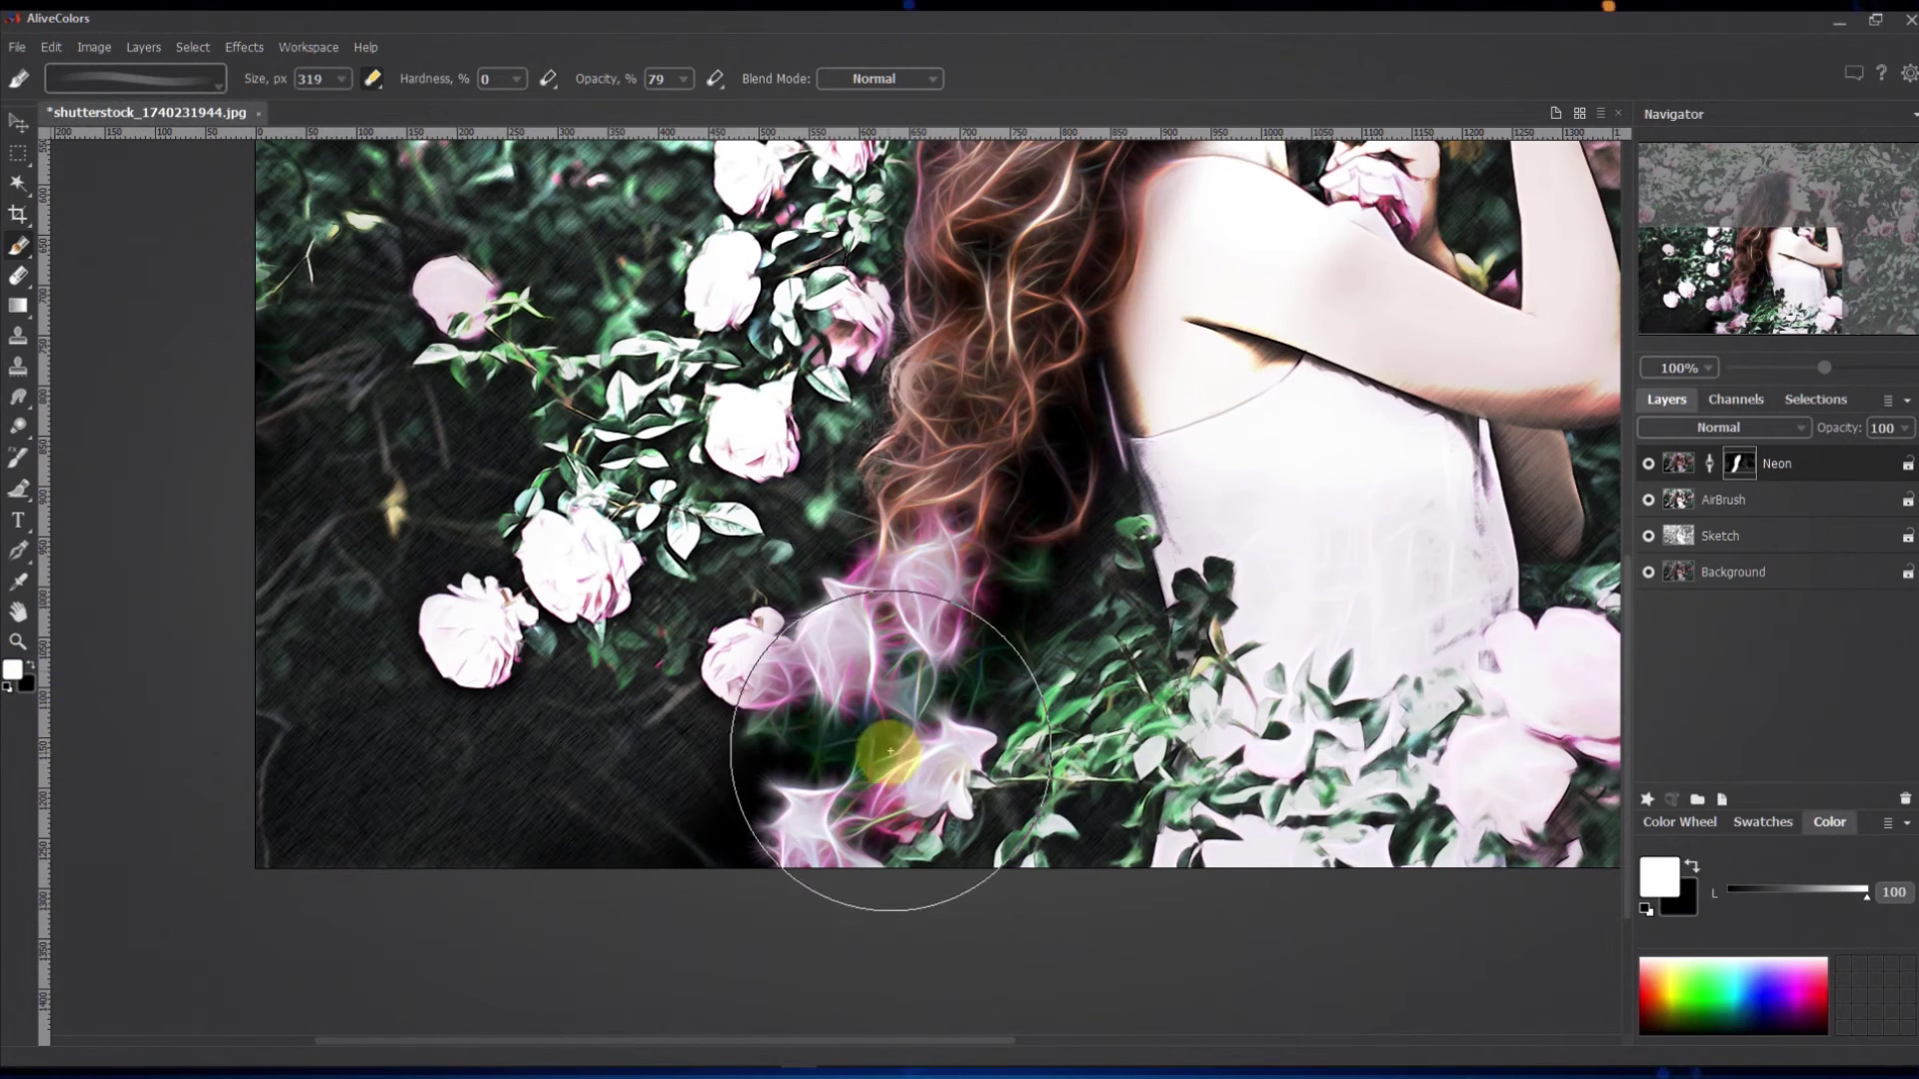
mouse_move(591, 944)
mouse_down()
mouse_move(574, 879)
mouse_move(719, 754)
mouse_move(202, 978)
mouse_up()
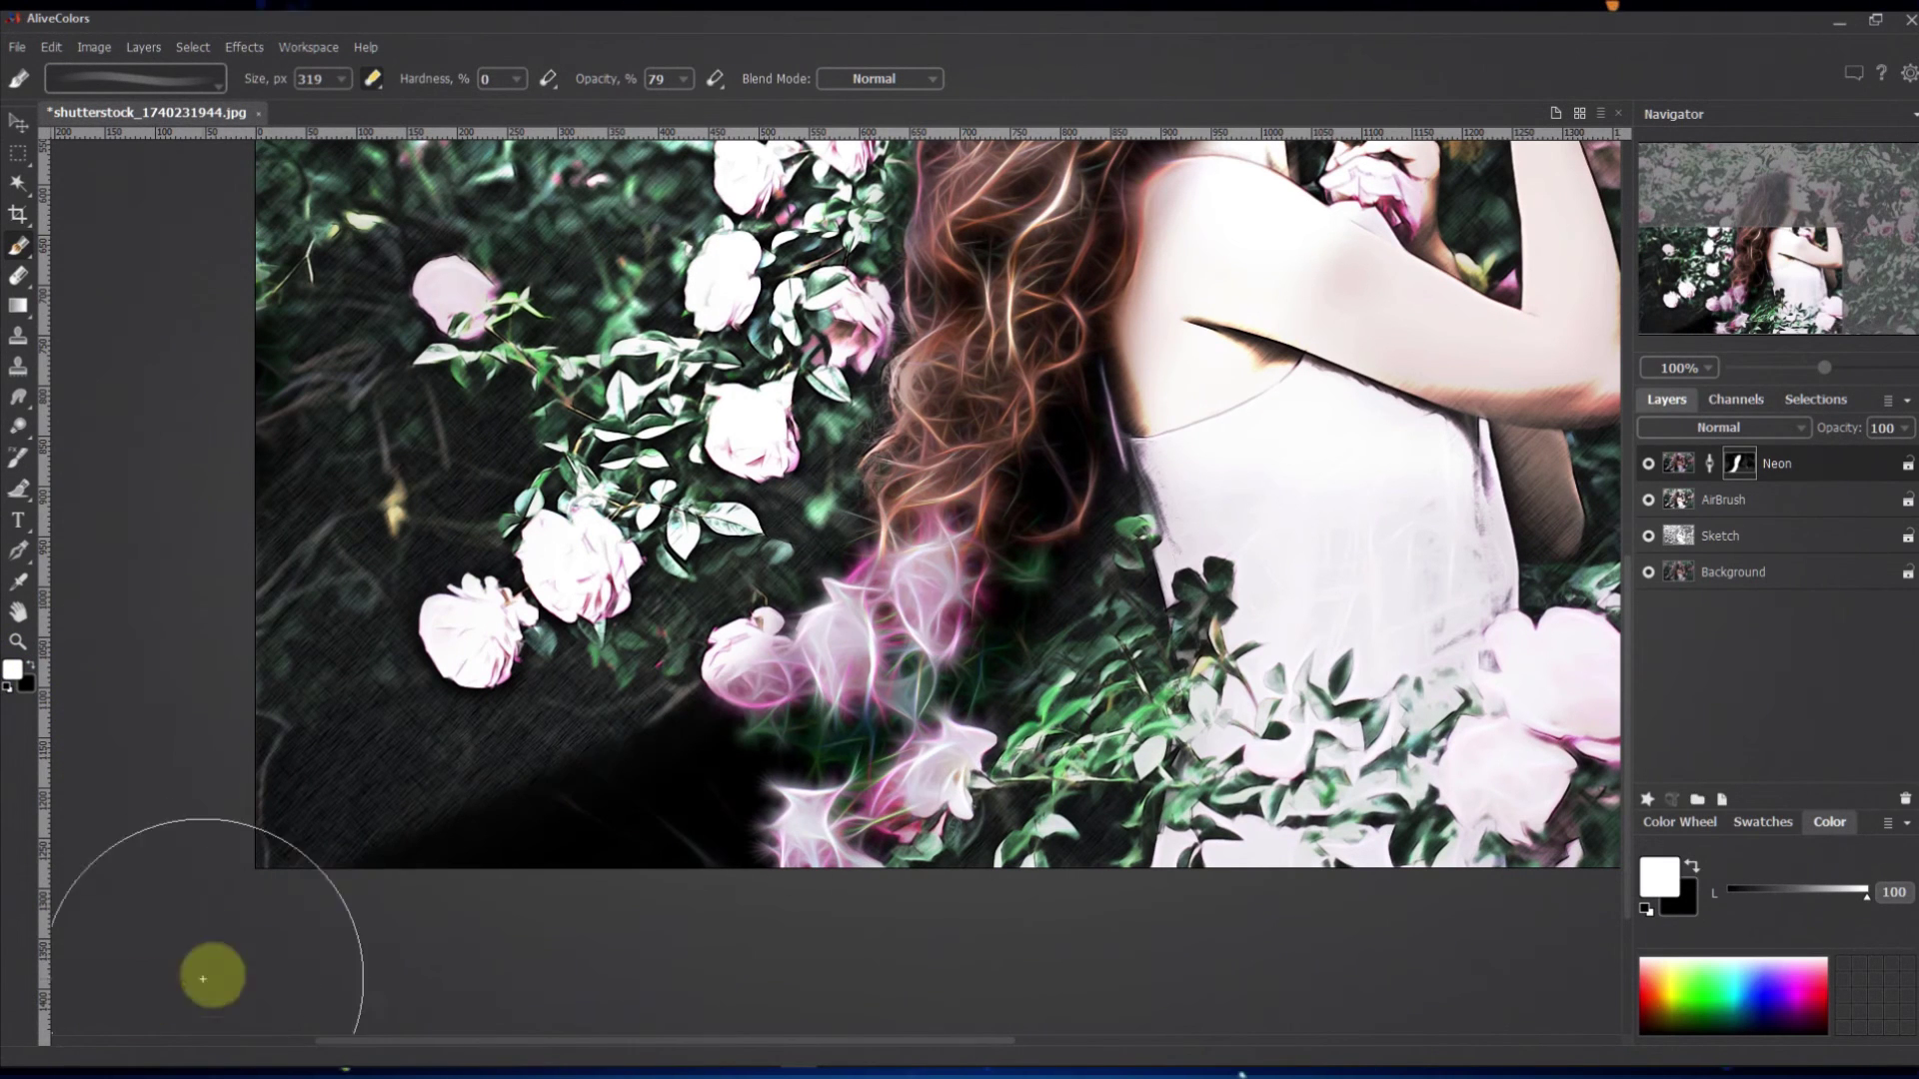
mouse_move(1072, 511)
mouse_down()
mouse_move(1007, 856)
mouse_move(620, 900)
mouse_up()
Paint black at 28% opacity on the Neon mask to soften the glow over the dark corner and the leaves beside the dress
click(30, 665)
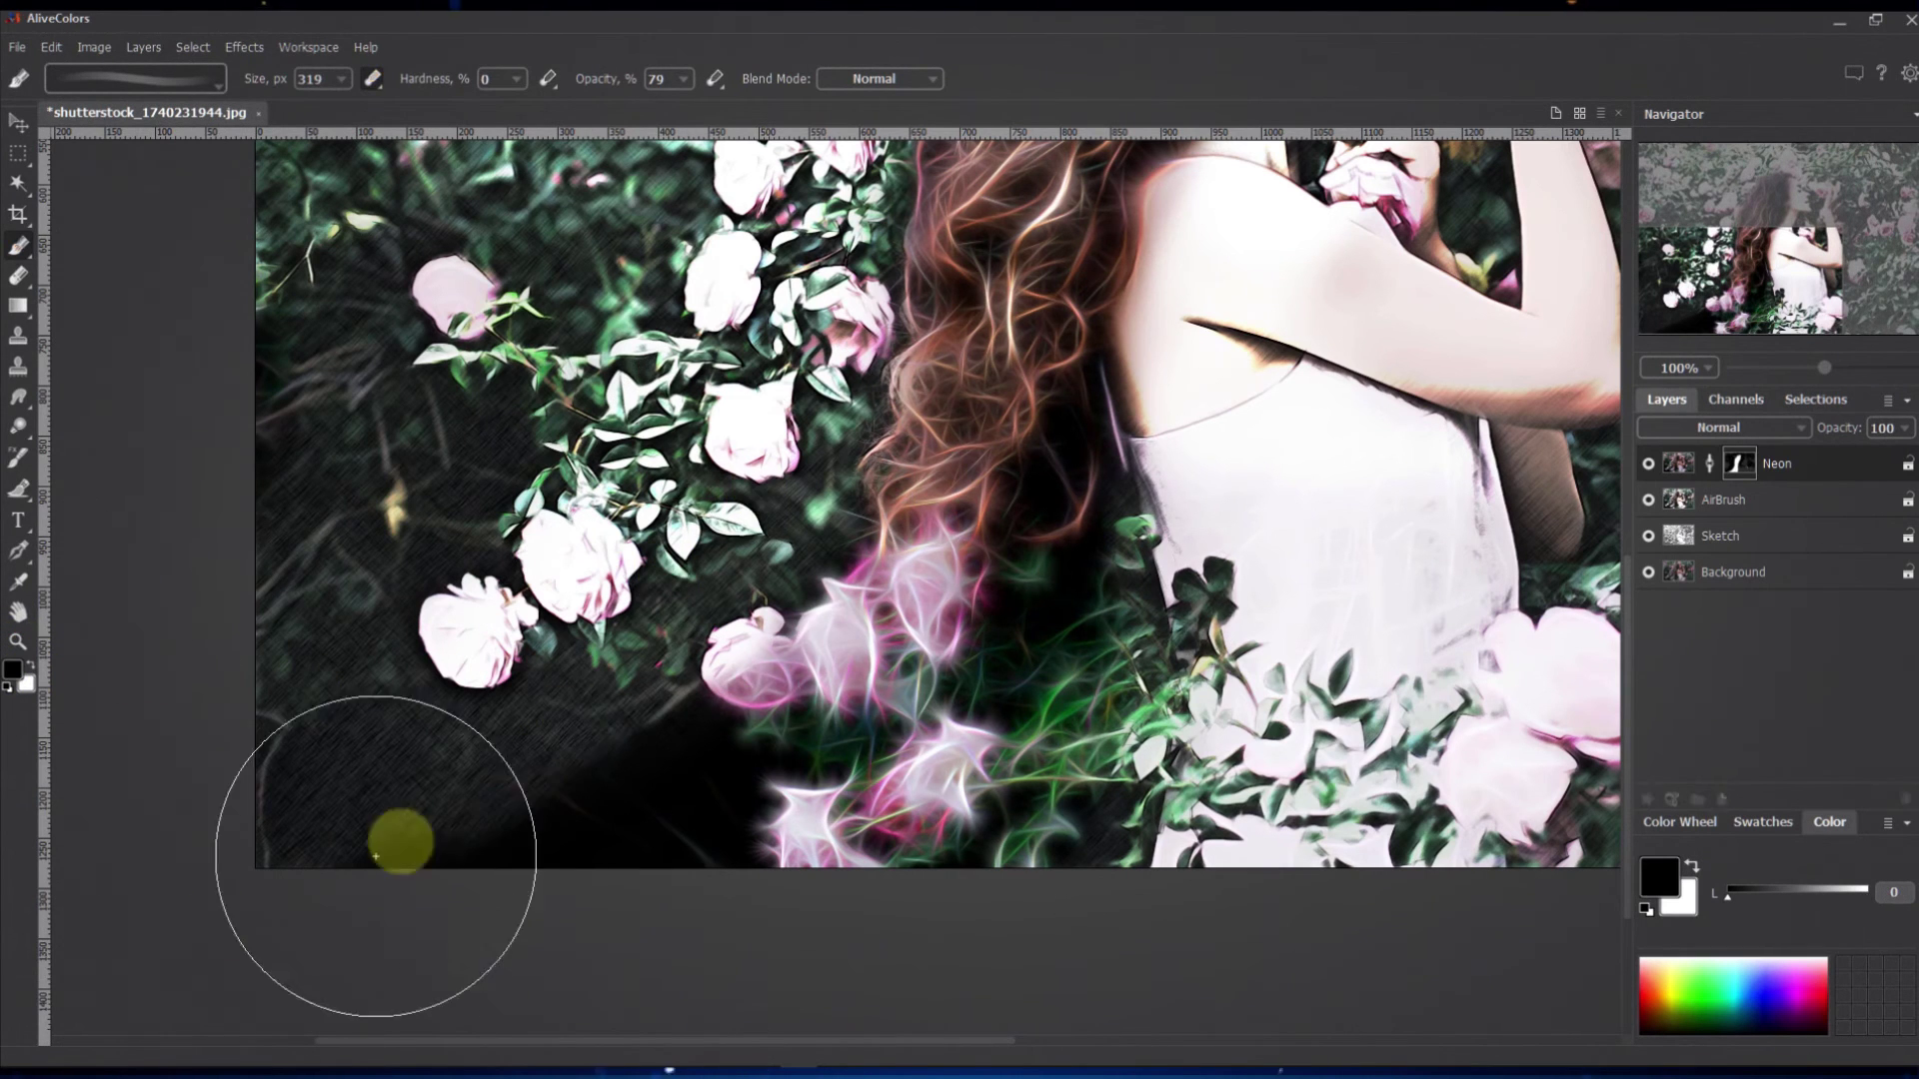
right_click(545, 596)
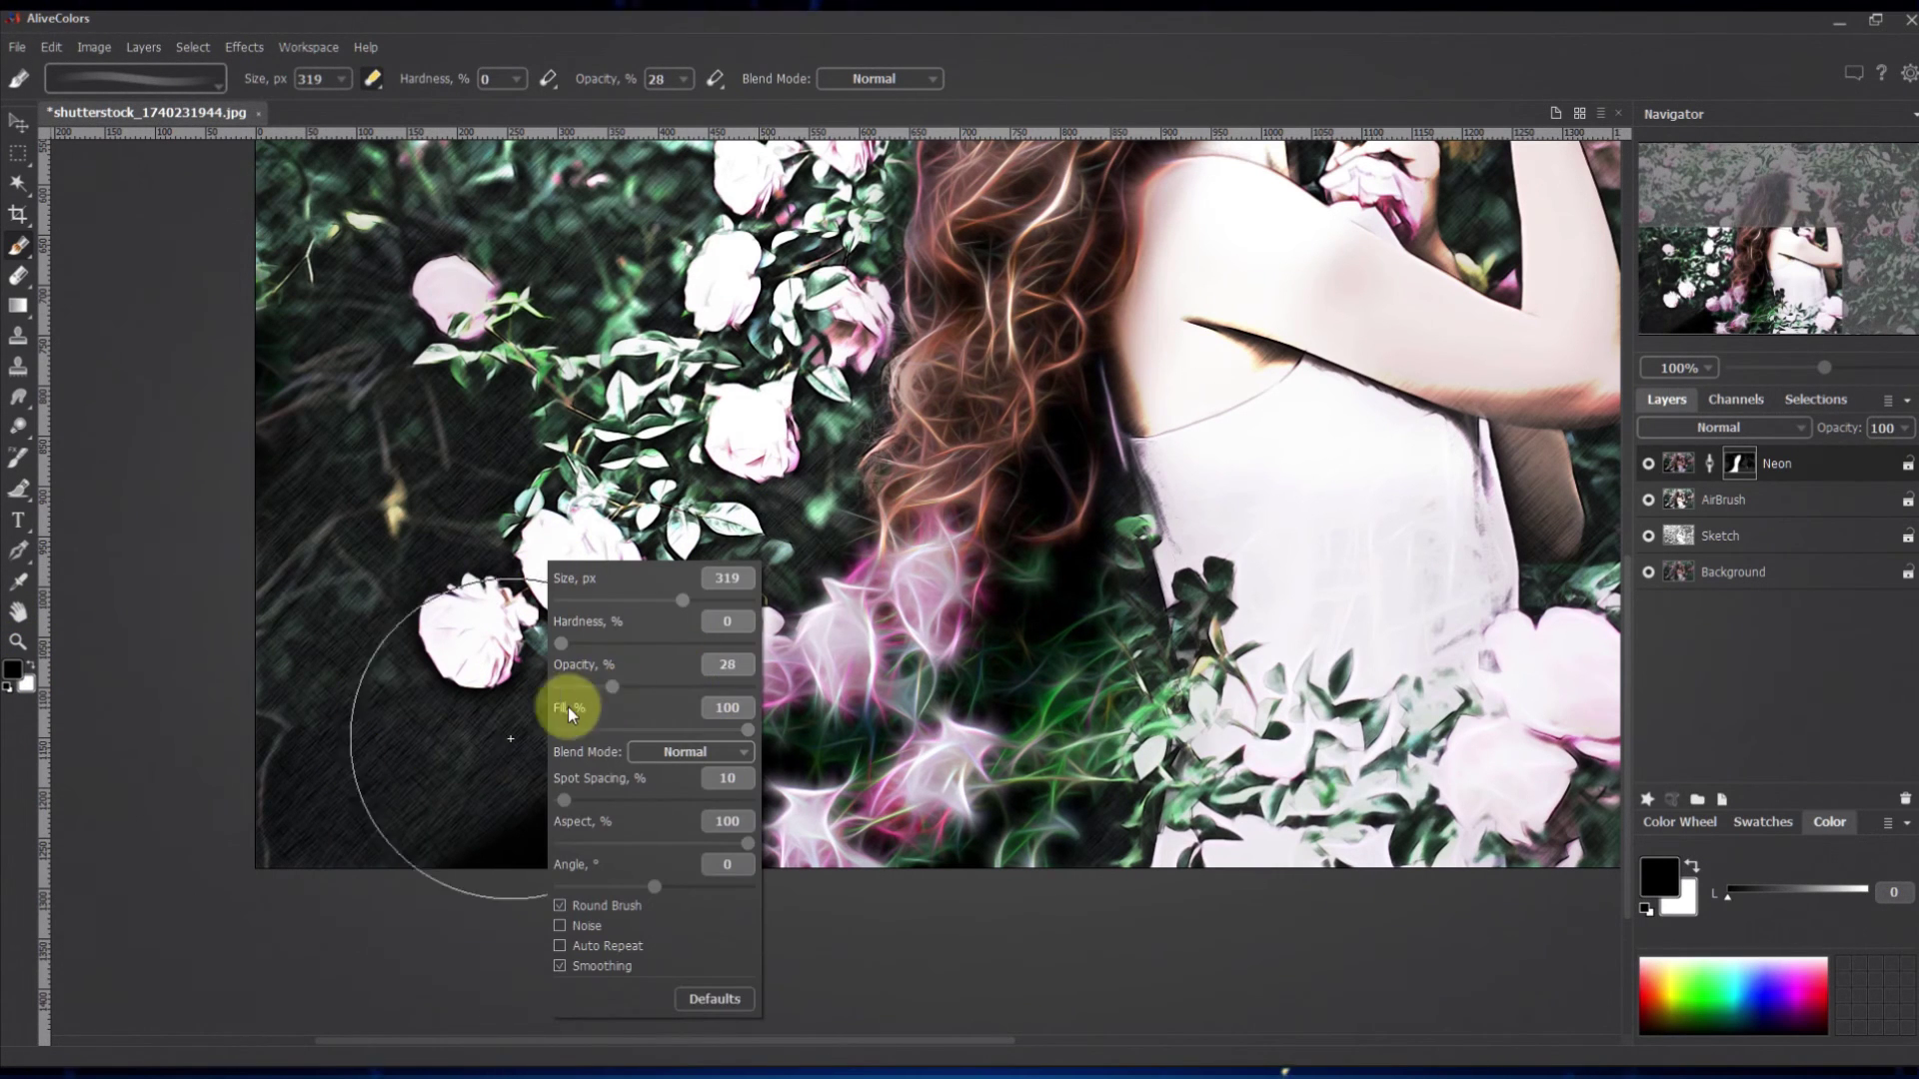
click(746, 576)
drag(571, 770, 429, 837)
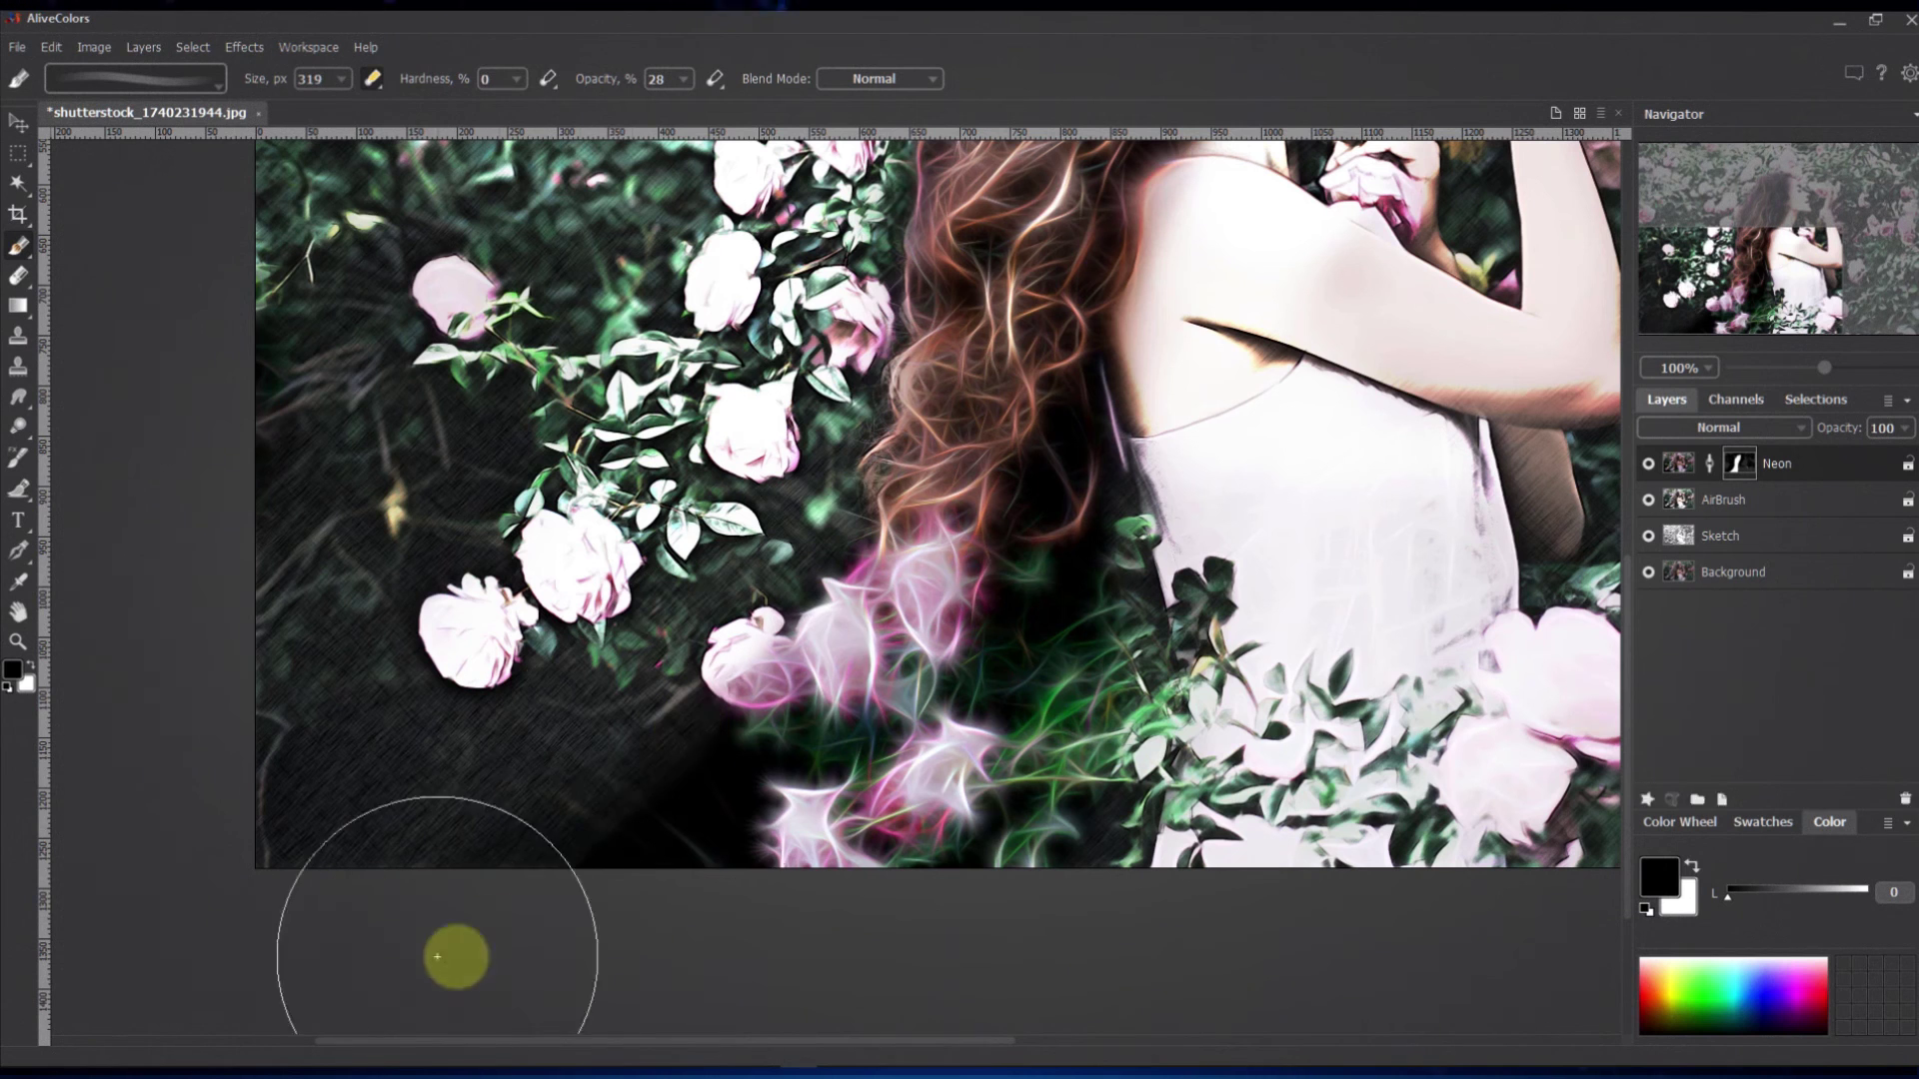
drag(734, 754, 696, 872)
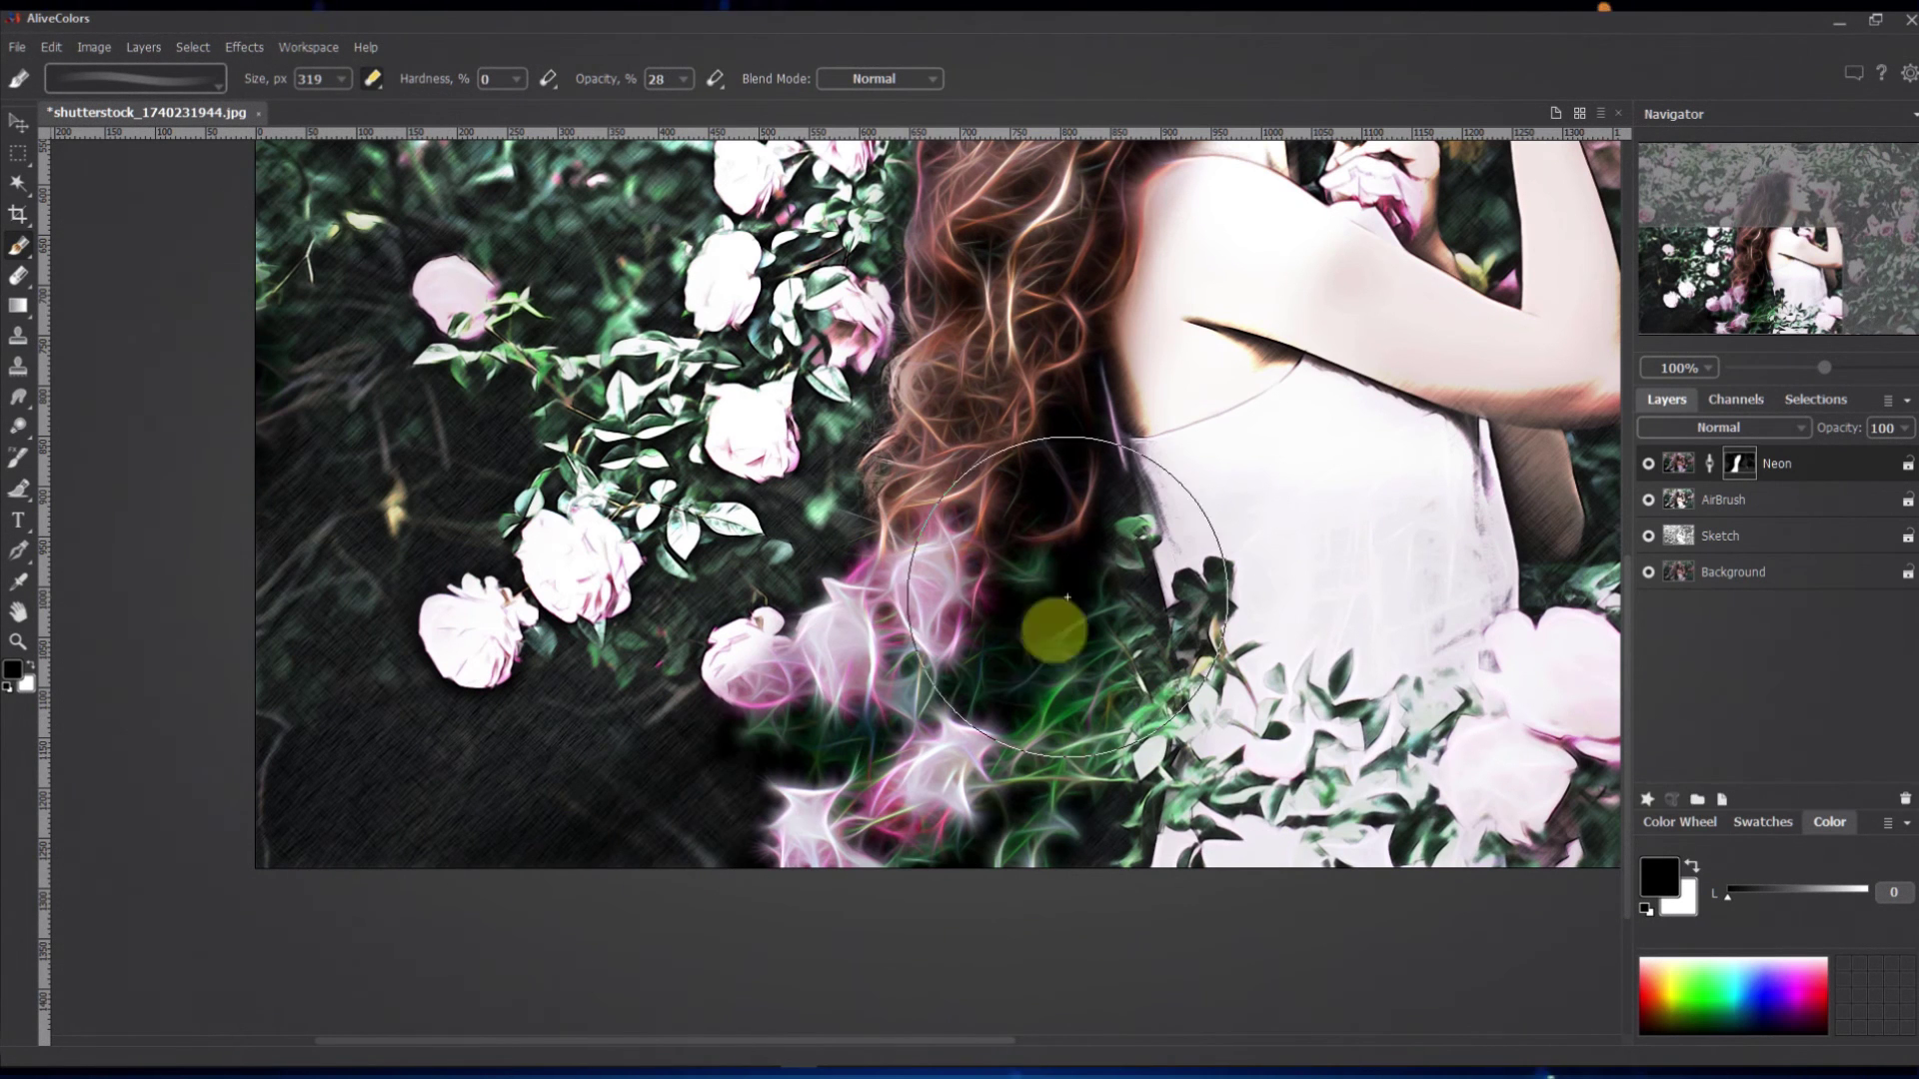
mouse_move(1025, 642)
mouse_down()
mouse_move(1113, 570)
mouse_move(1068, 505)
mouse_up()
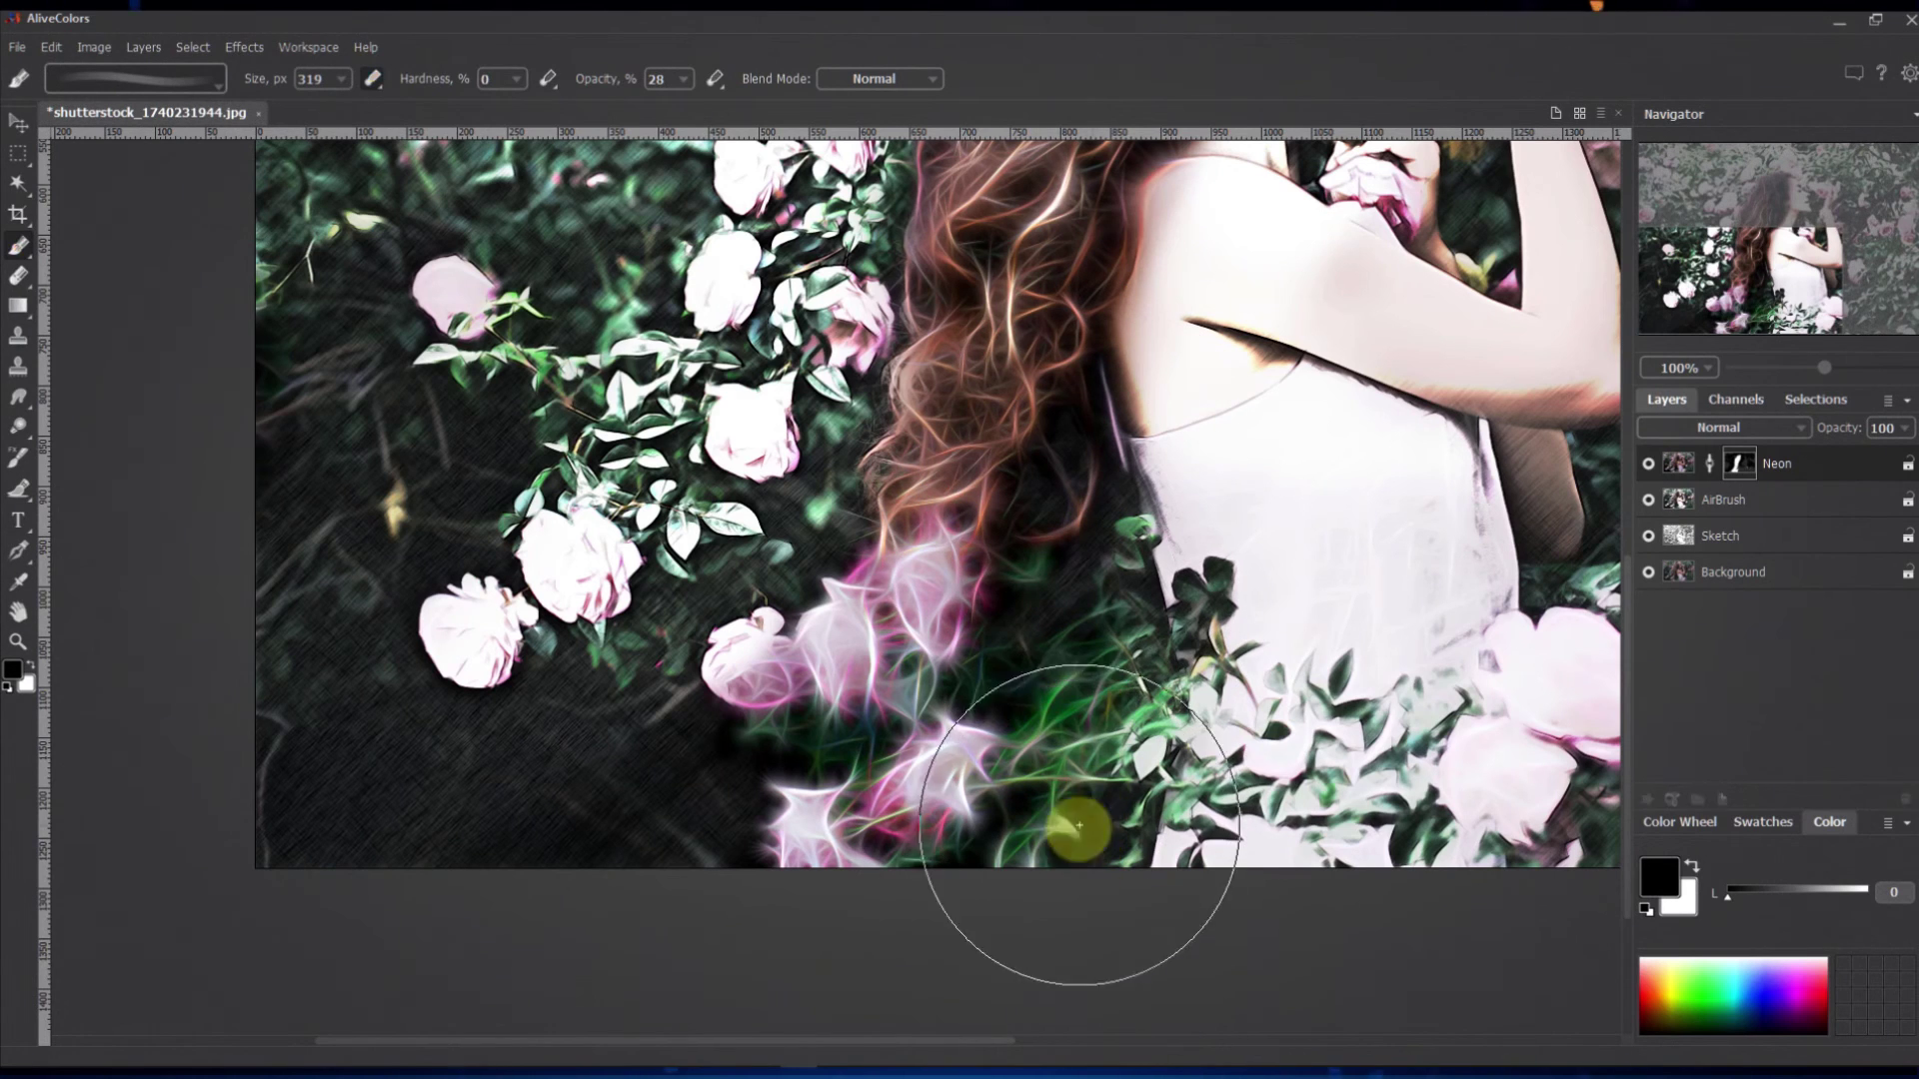
drag(1134, 629, 1024, 853)
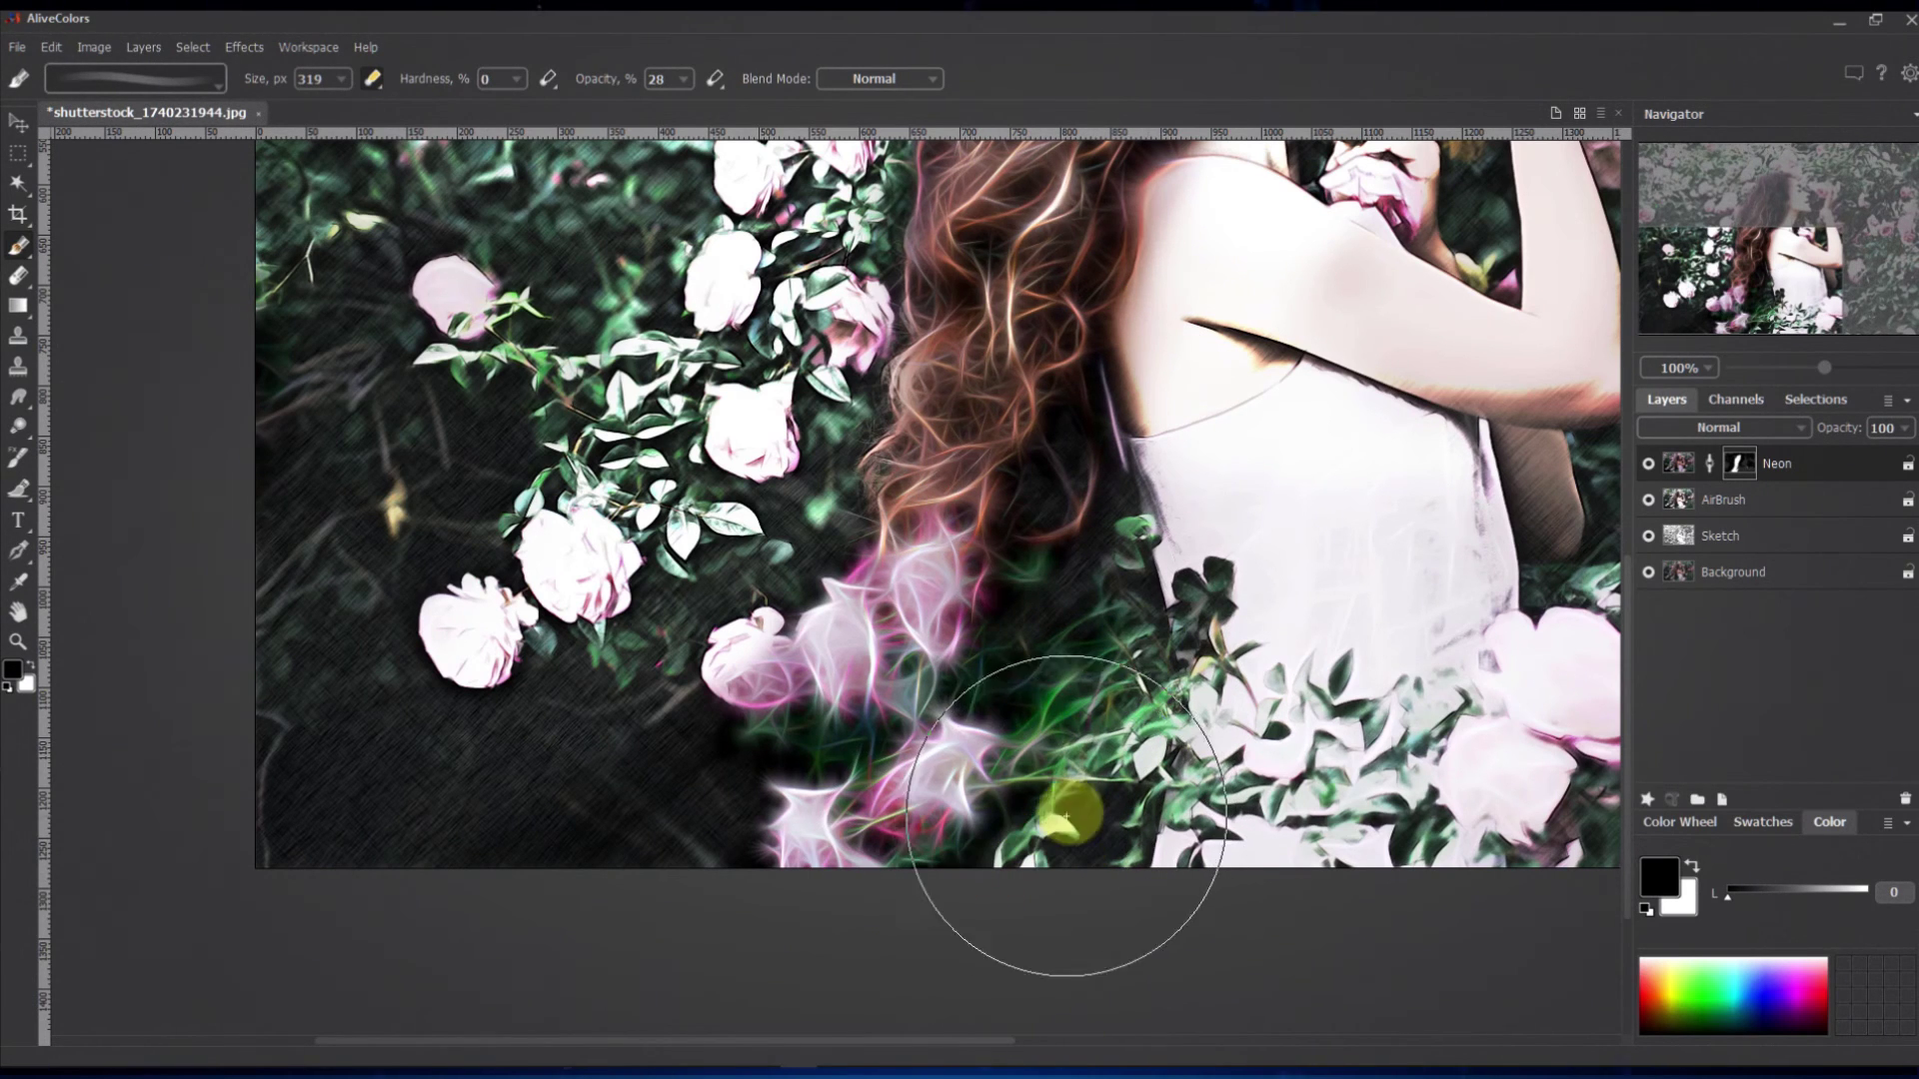
click(18, 643)
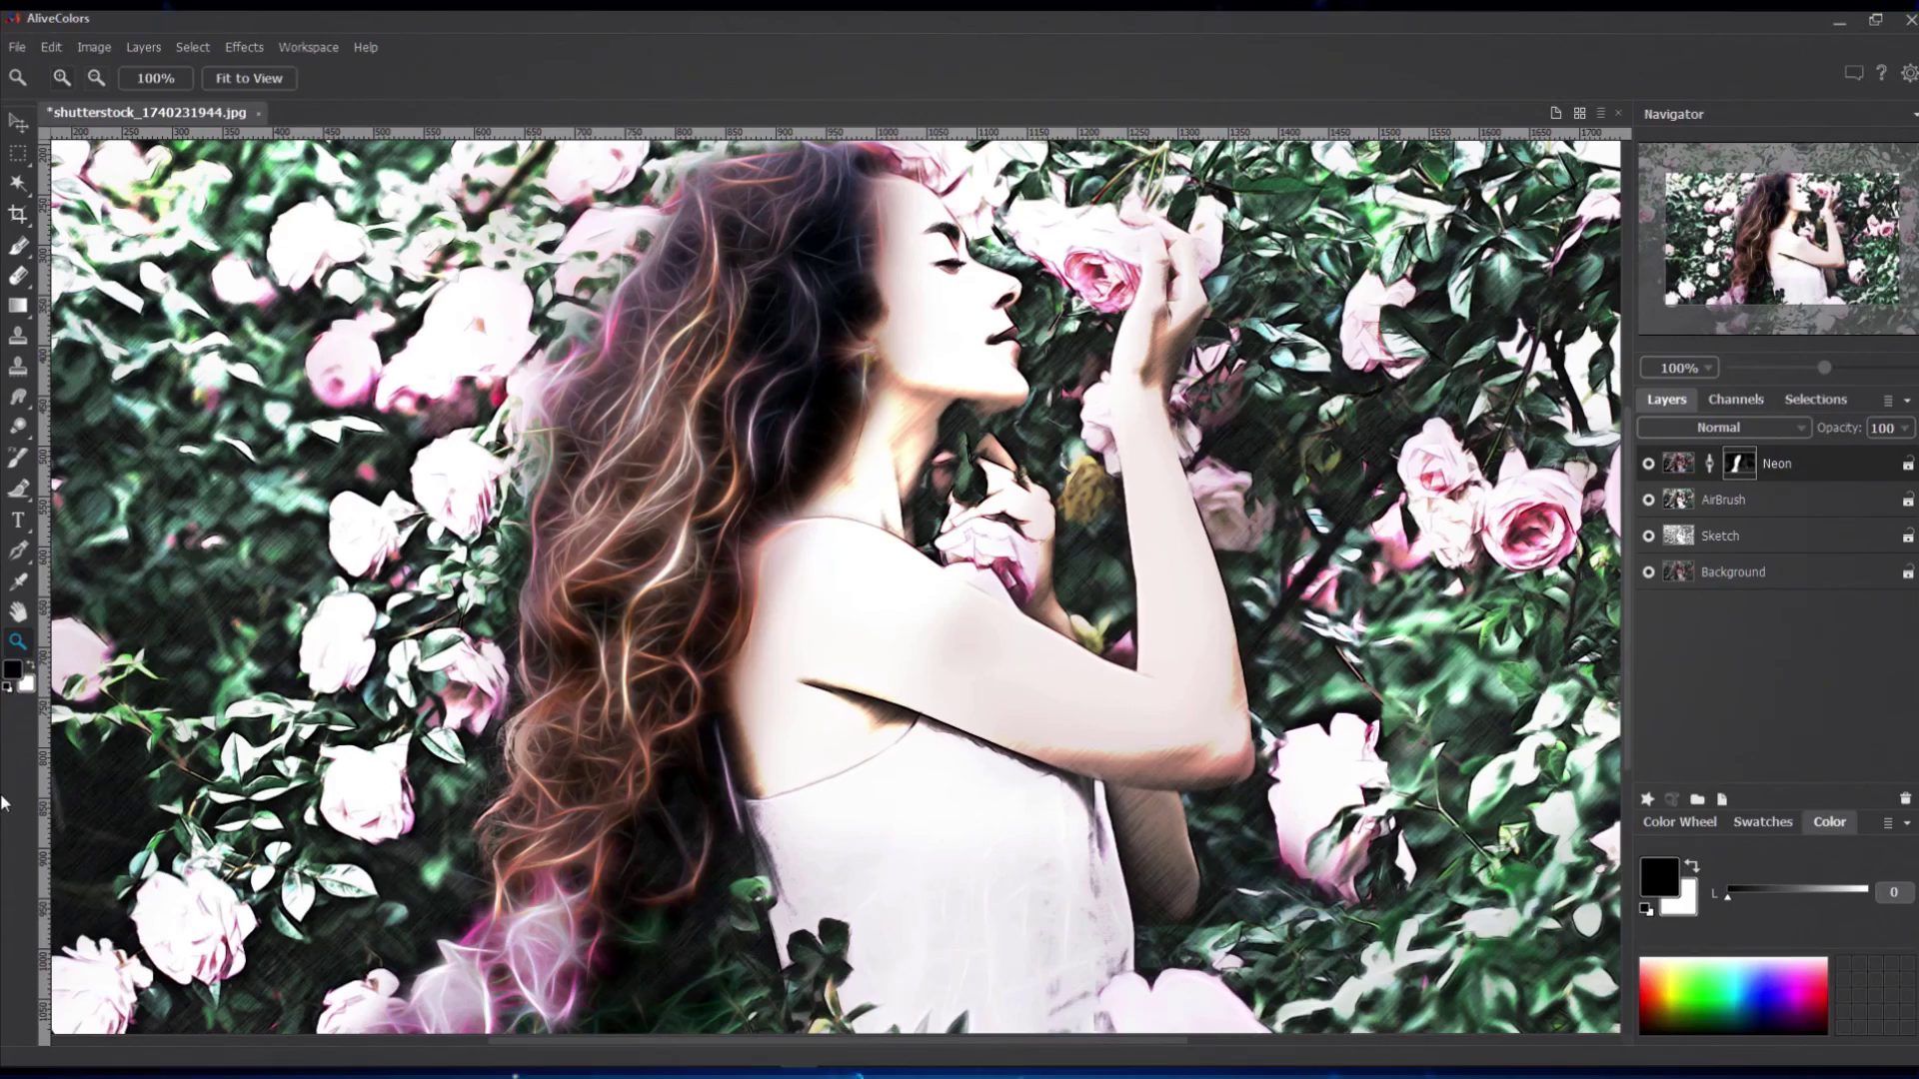